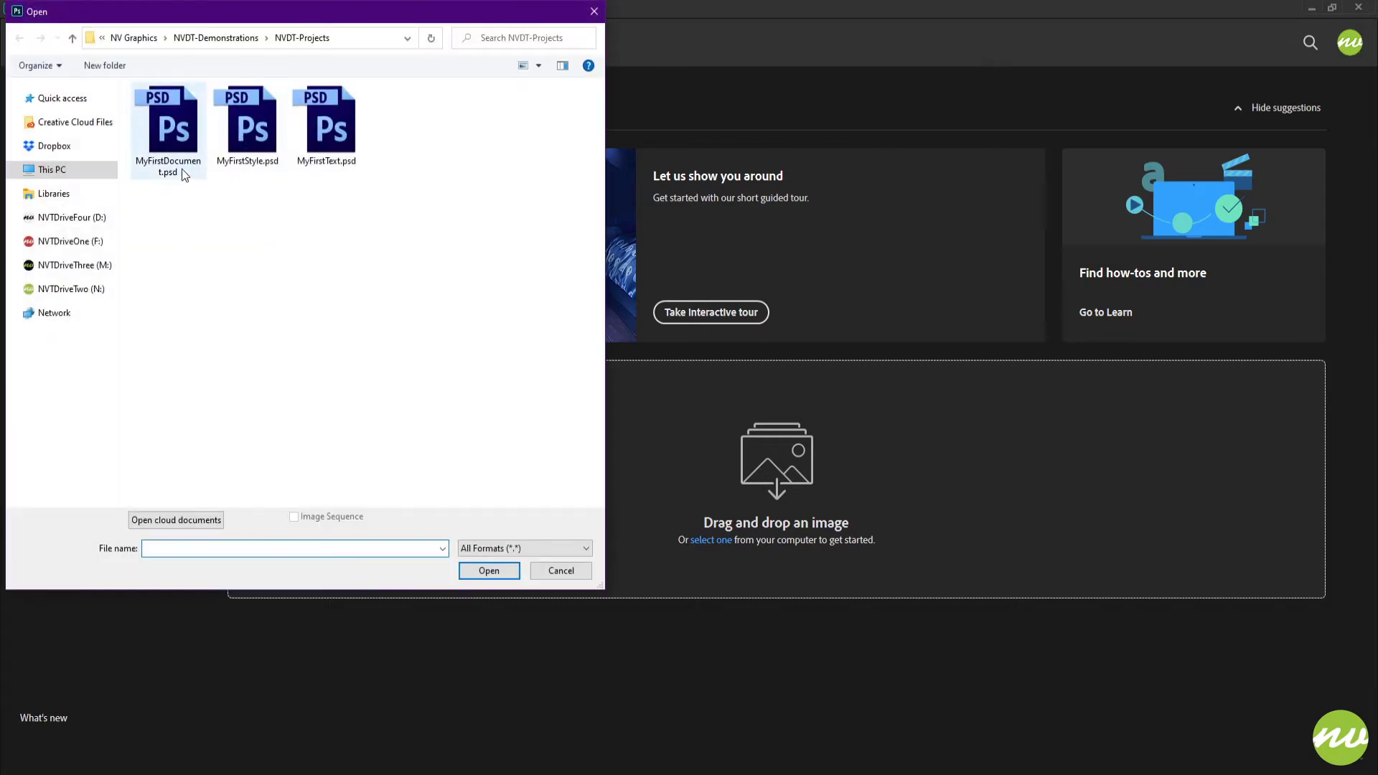
Open MyFirstDocument.psd from the NVDT-Projects folder and fit the canvas to the screen.
left_click(171, 130)
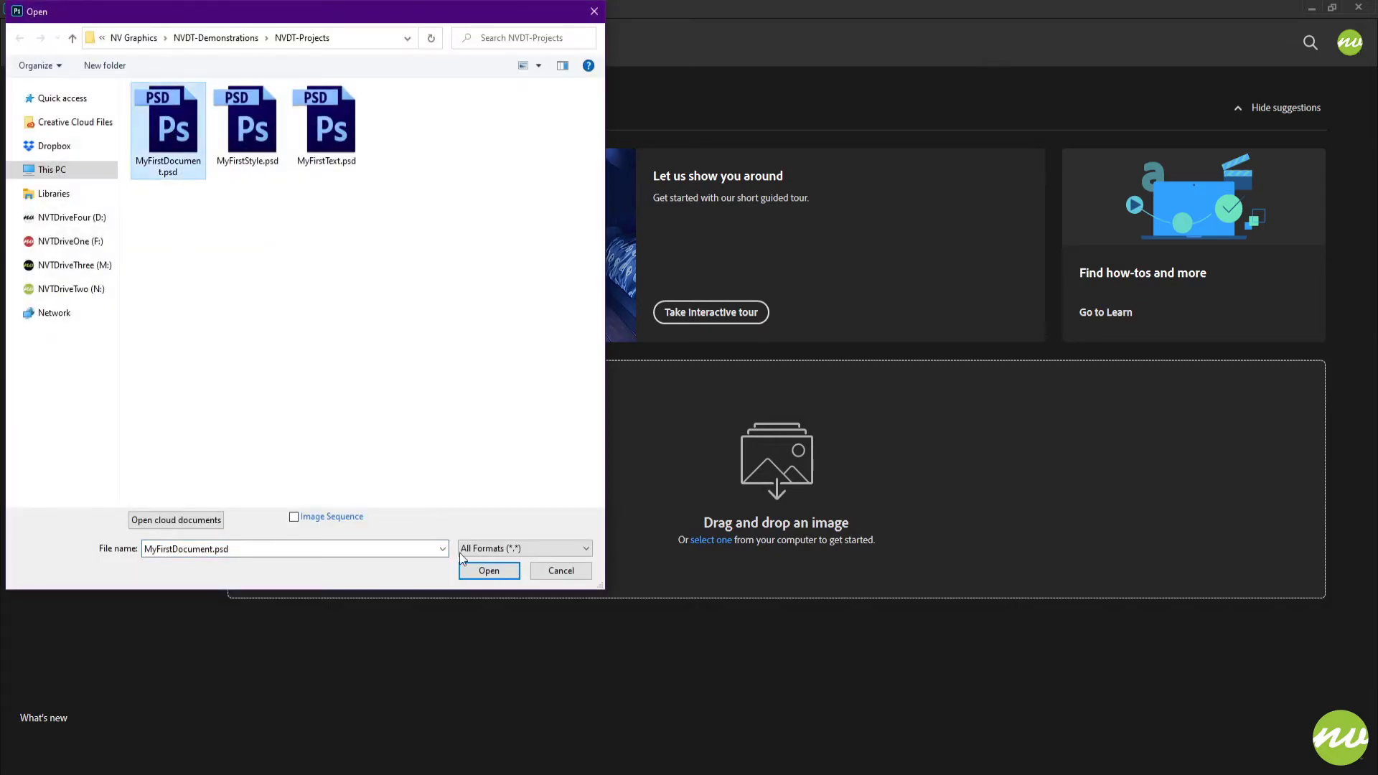
left_click(473, 570)
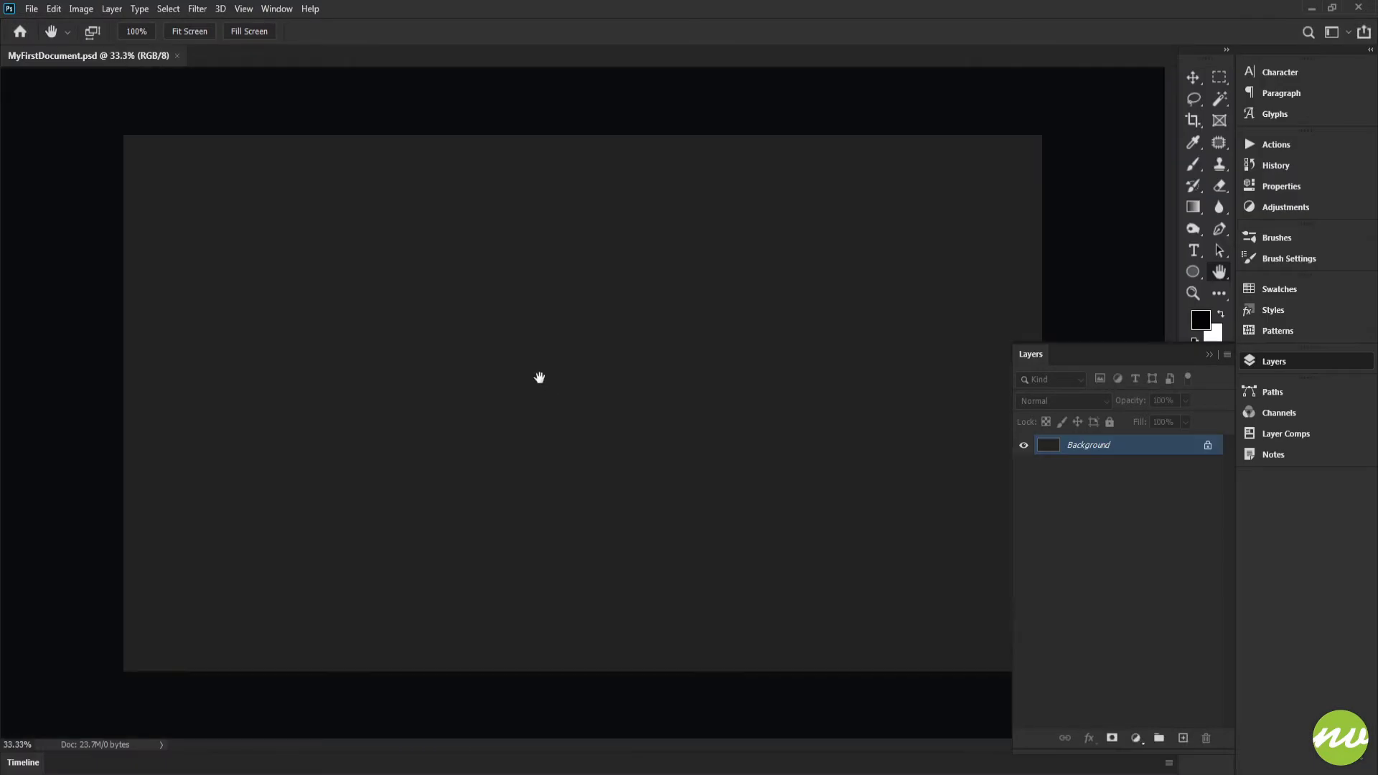
left_click(190, 31)
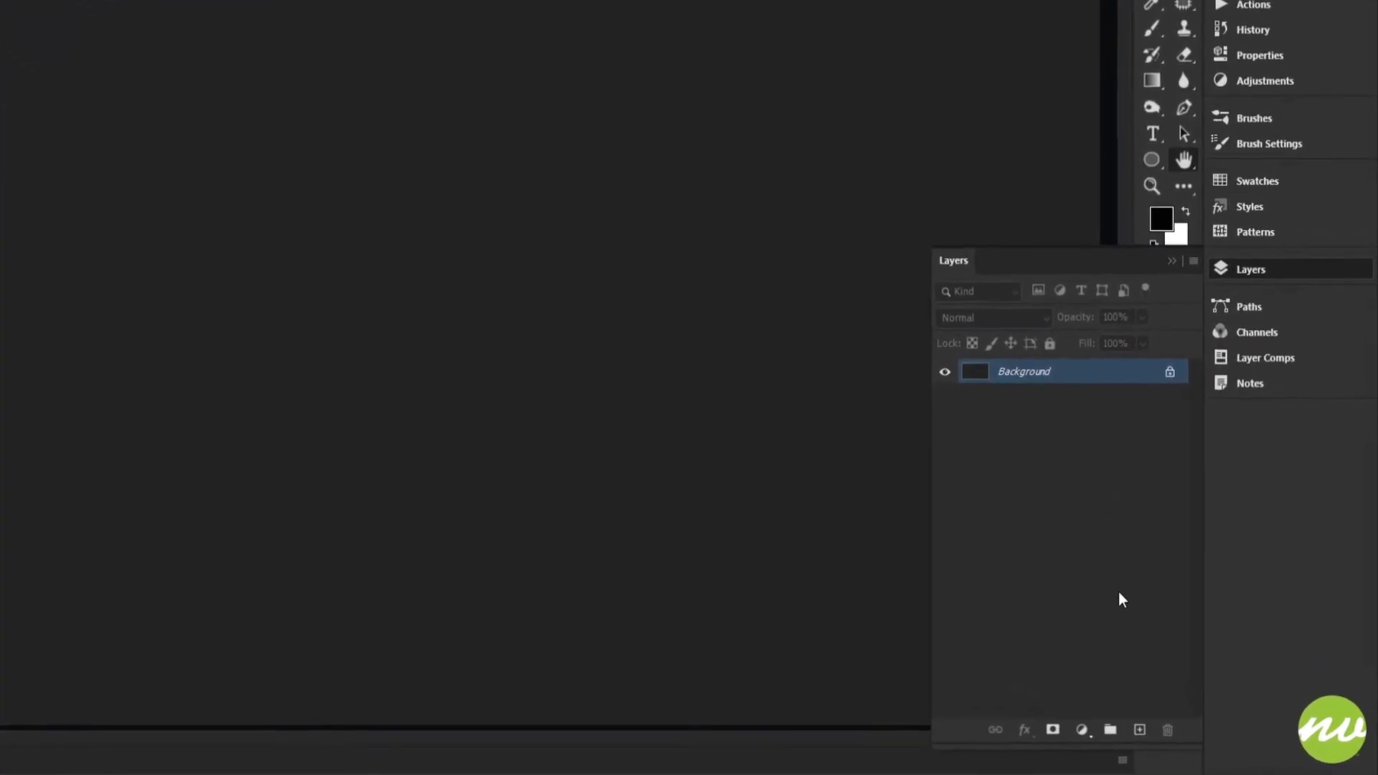
Add a new layer above the Background, and insert several more blank layers beneath Layer 1.
left_click(1124, 728)
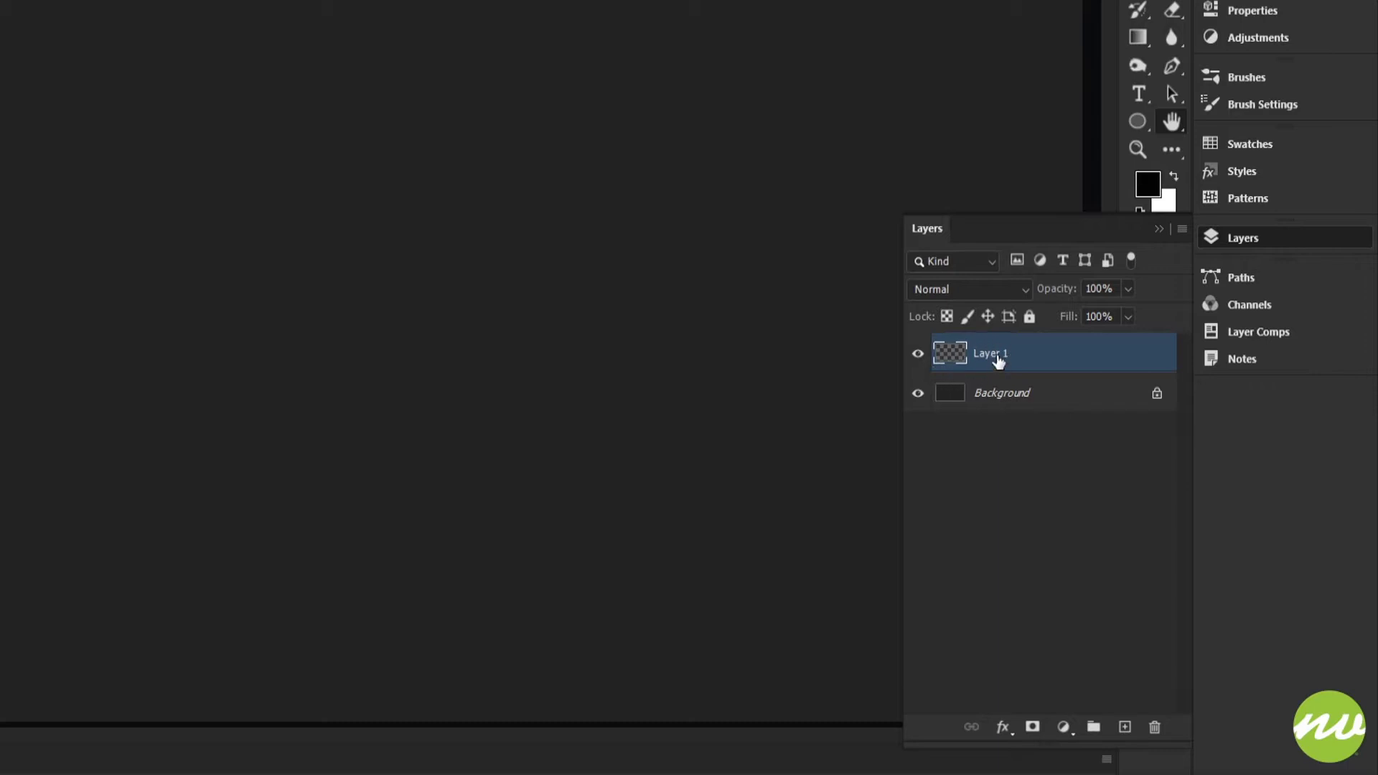
left_click(1125, 728)
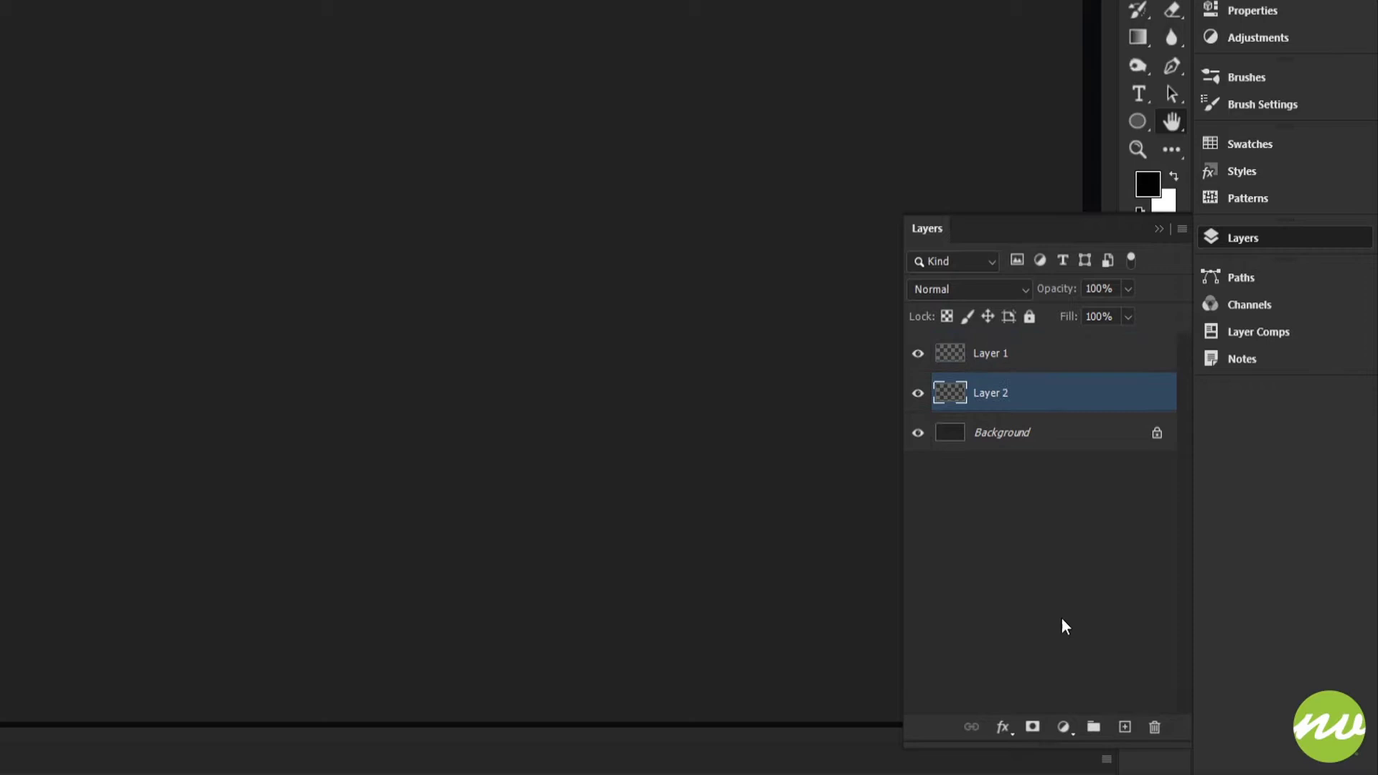
left_click(1126, 728)
left_click(1126, 728)
left_click(1126, 728)
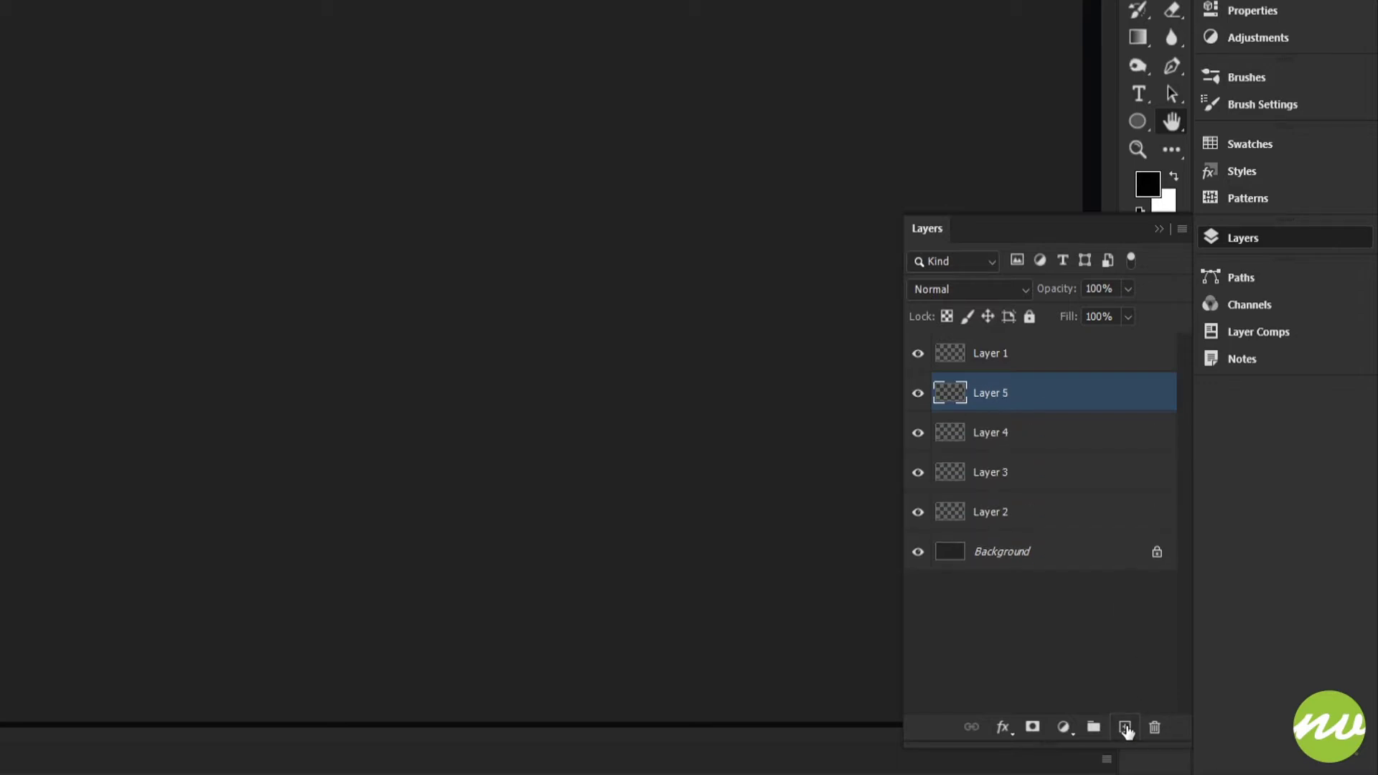
left_click(1127, 728)
left_click(1127, 728)
left_click(1127, 727)
left_click(1126, 728)
left_click(1127, 728)
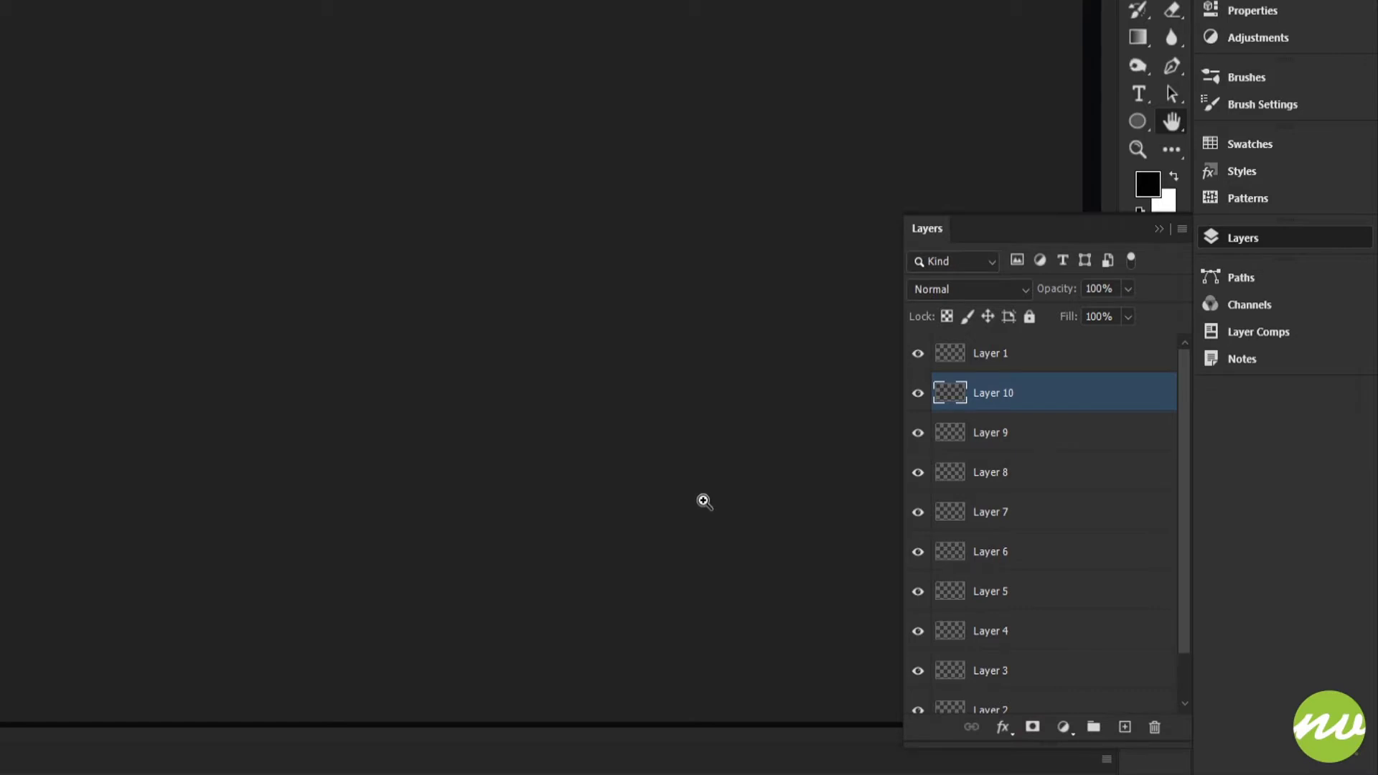
Undo the creation of all the added blank layers.
key("ctrl+z")
key("ctrl+z")
key("ctrl+z")
key("ctrl+z")
key("ctrl+z")
key("ctrl+z")
key("ctrl+z")
key("ctrl+z")
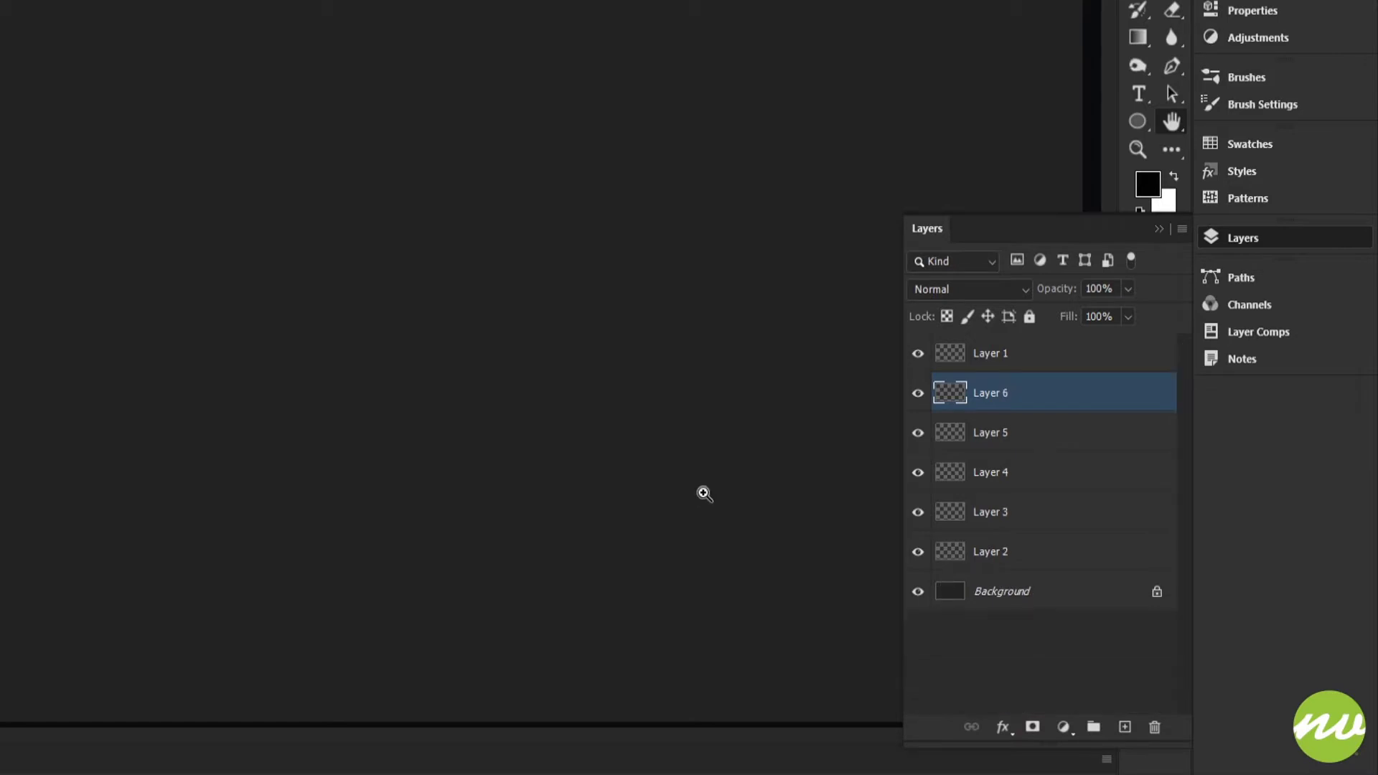
key("ctrl+z")
key("ctrl+z")
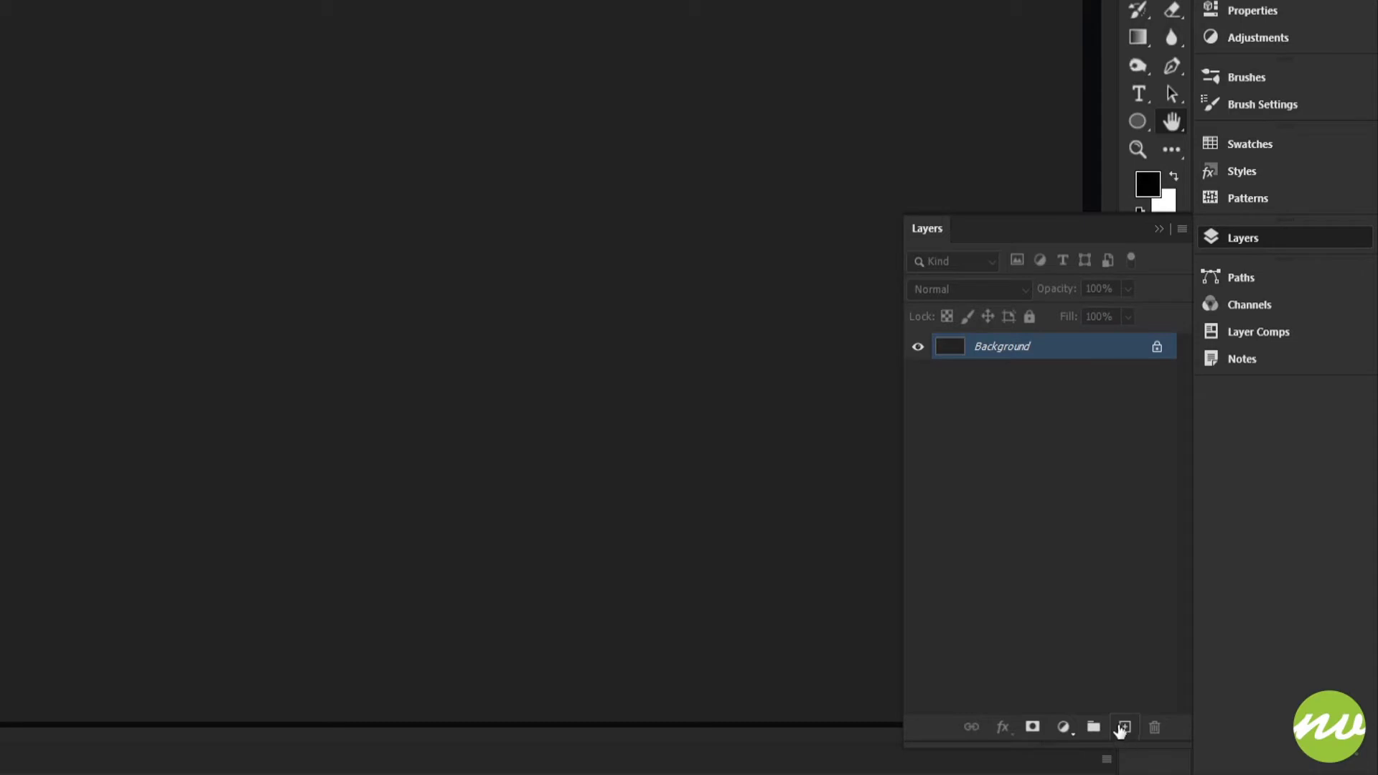
Create a new layer above the Background through the New Layer dialog, with its color set to Red.
left_click(1121, 729, "alt")
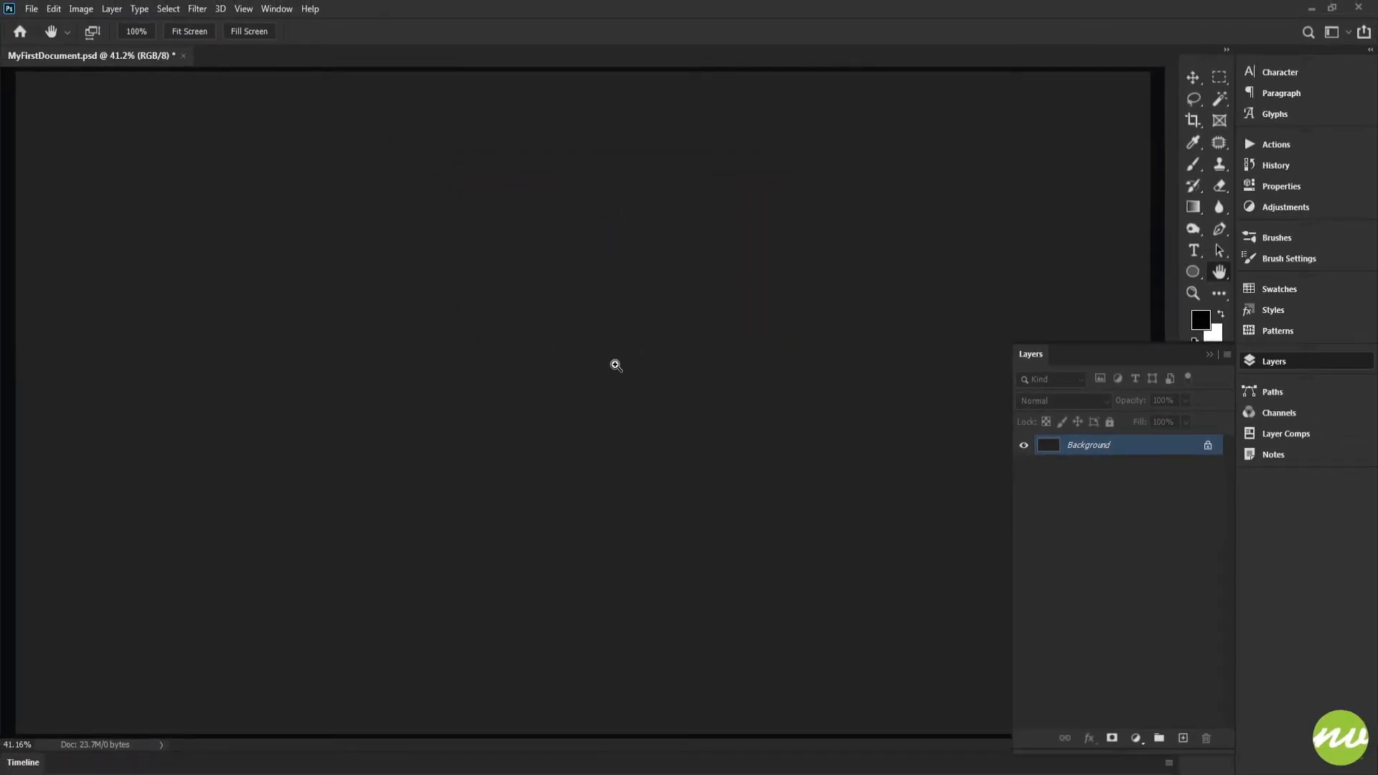
key("ctrl+shift+n")
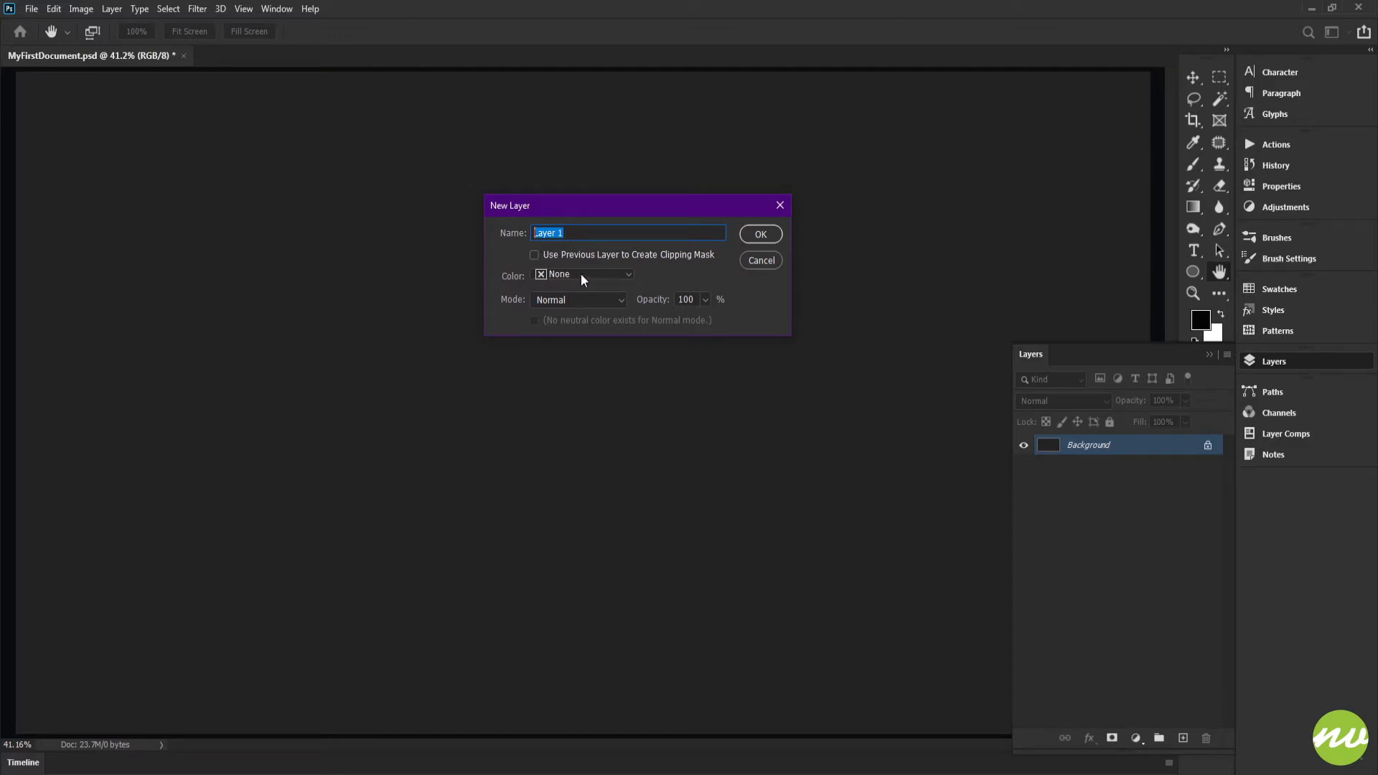
left_click(561, 279)
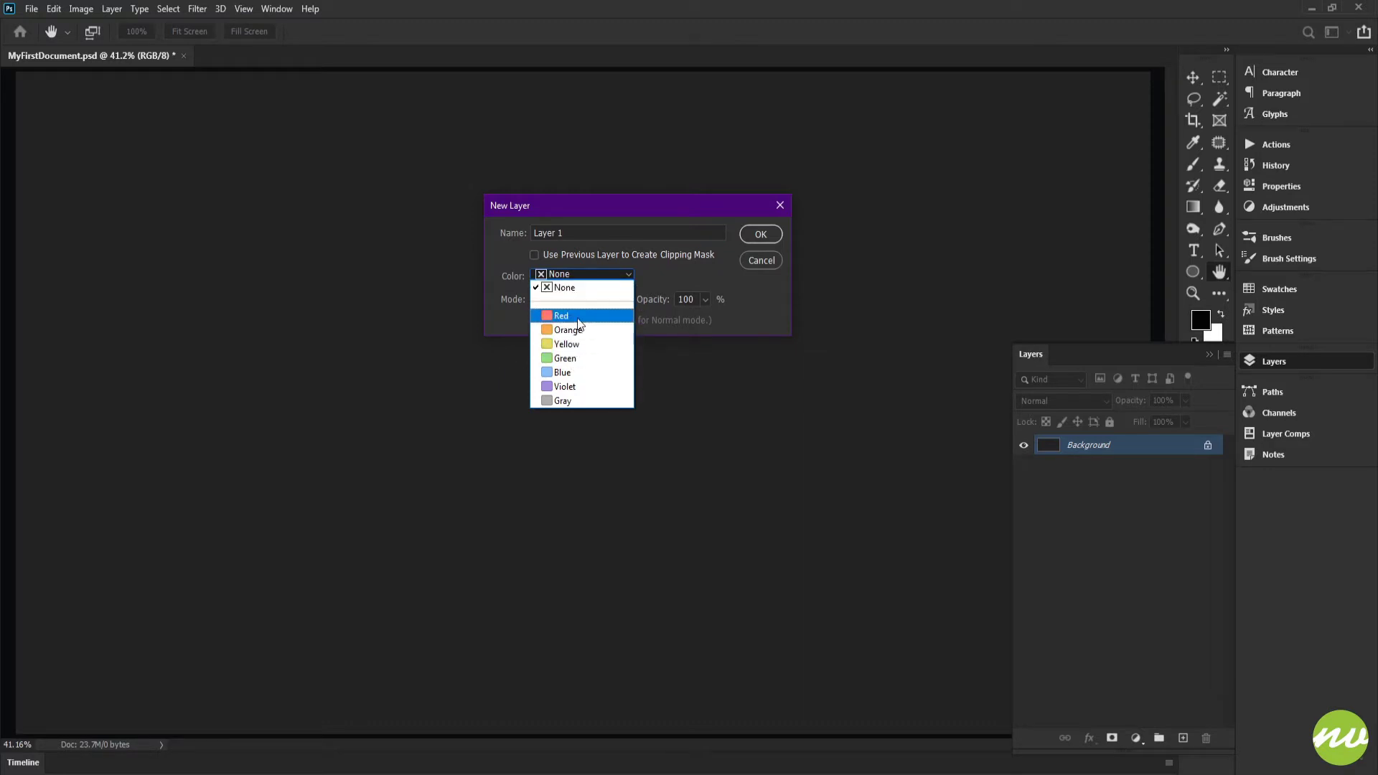
left_click(576, 318)
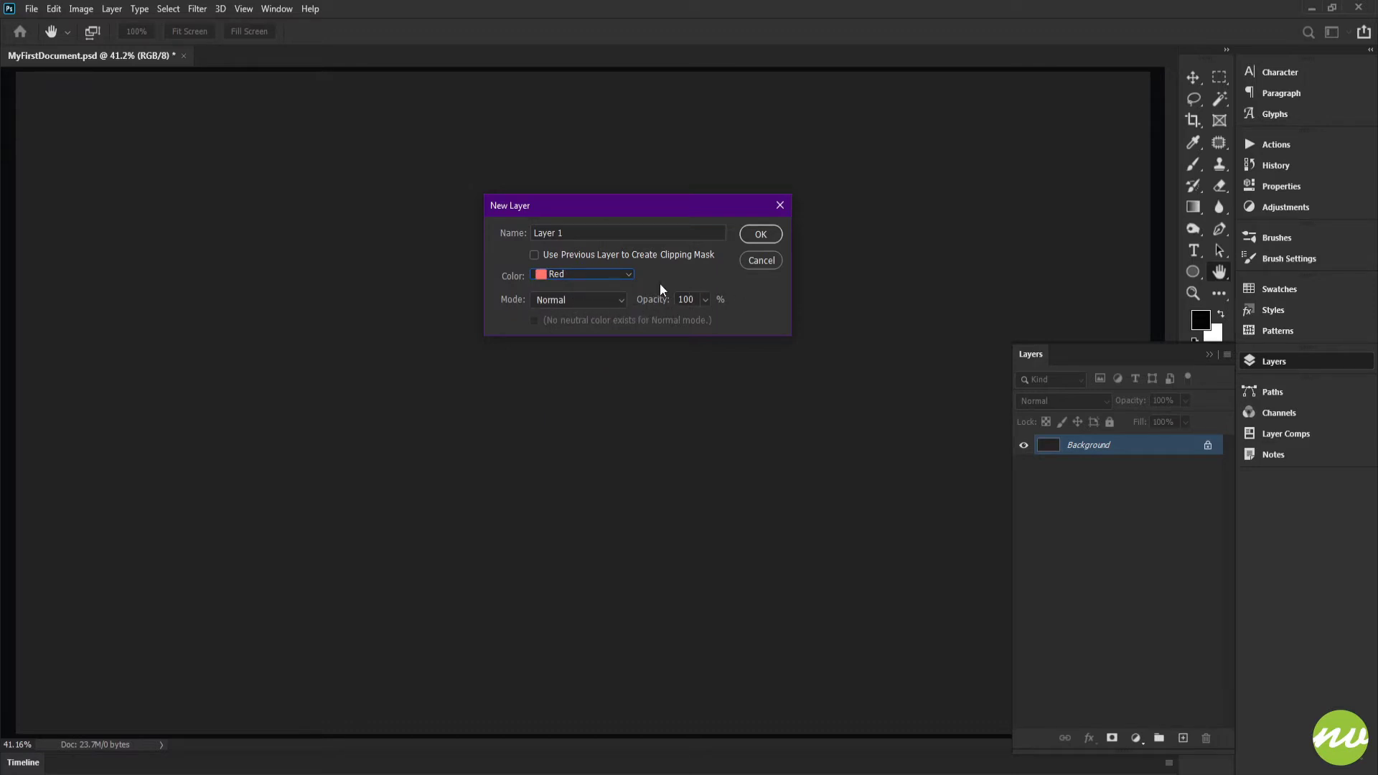
left_click(757, 240)
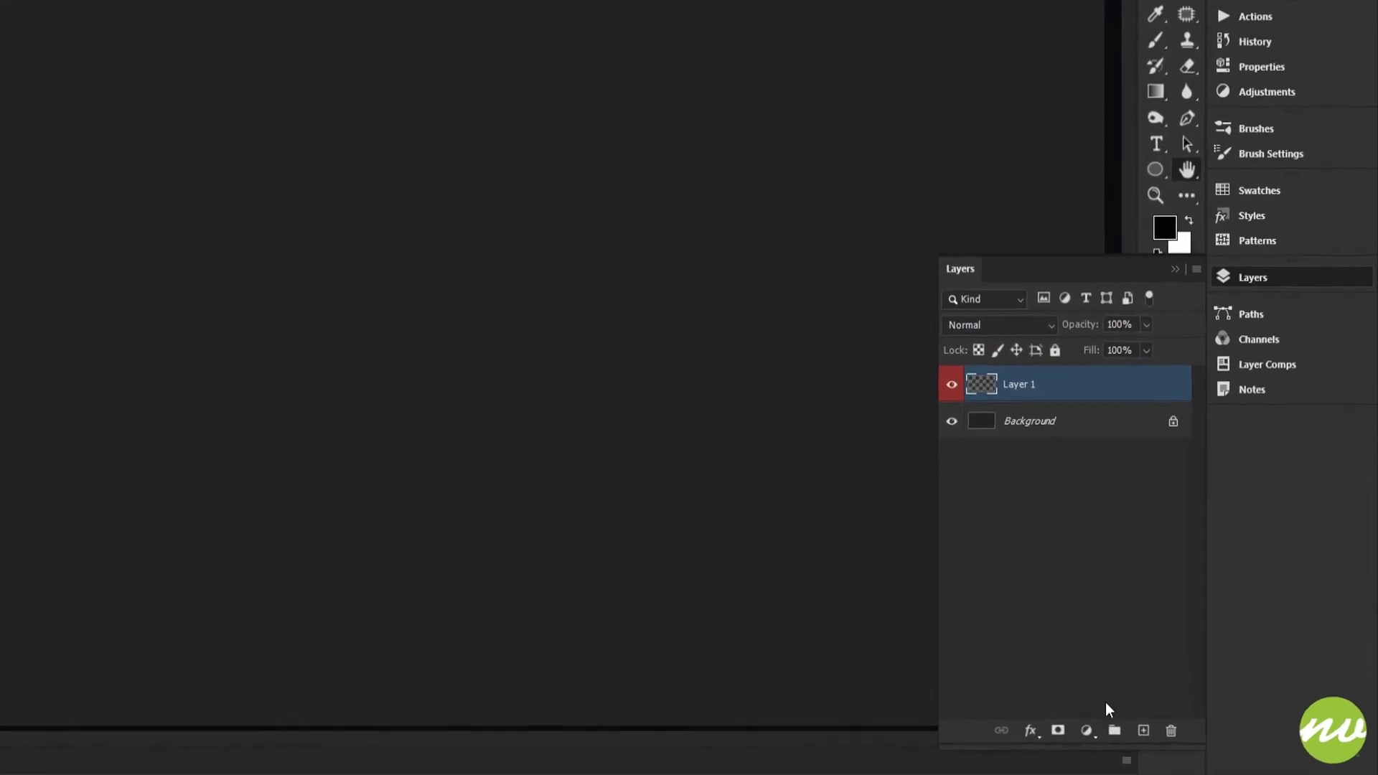
Add a second layer beneath the red-labeled layer and give it a green color label.
left_click(1128, 728, "ctrl")
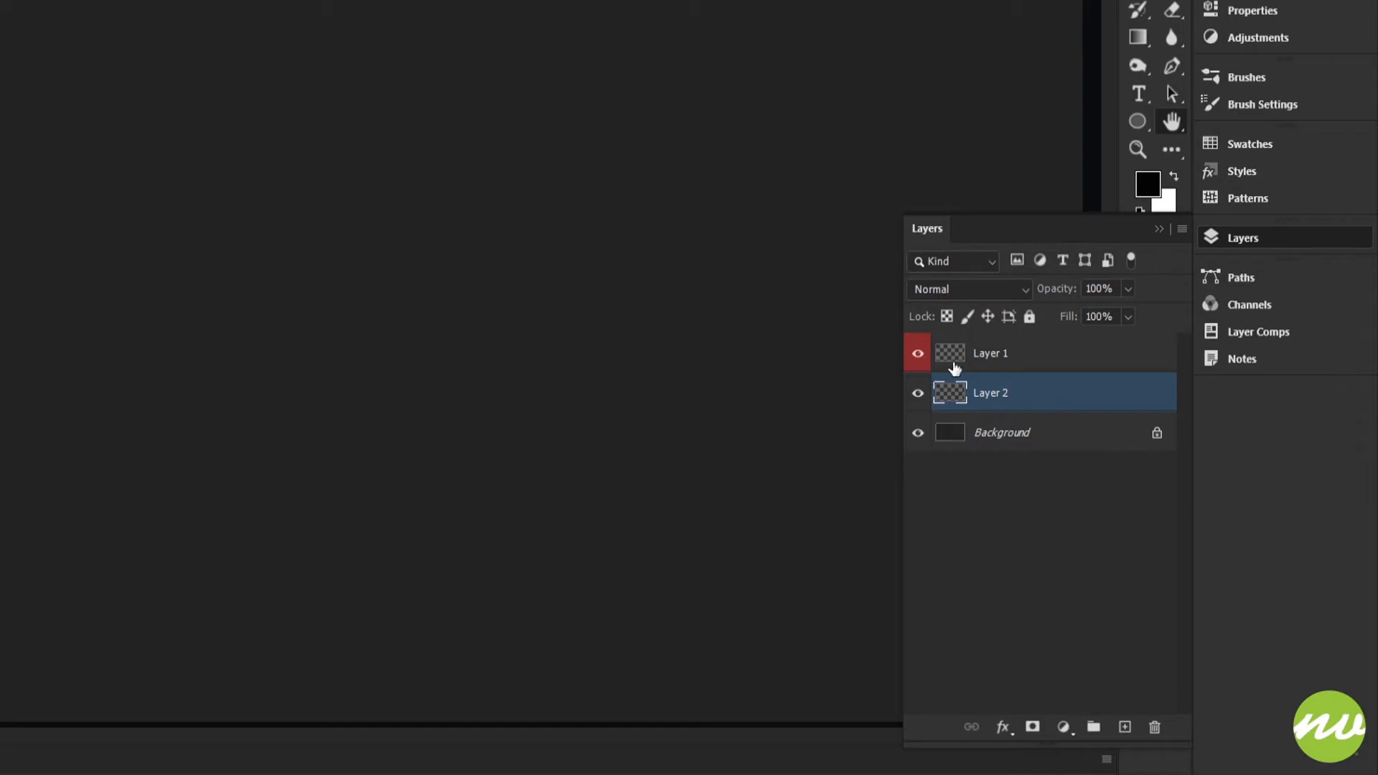
right_click(1066, 399)
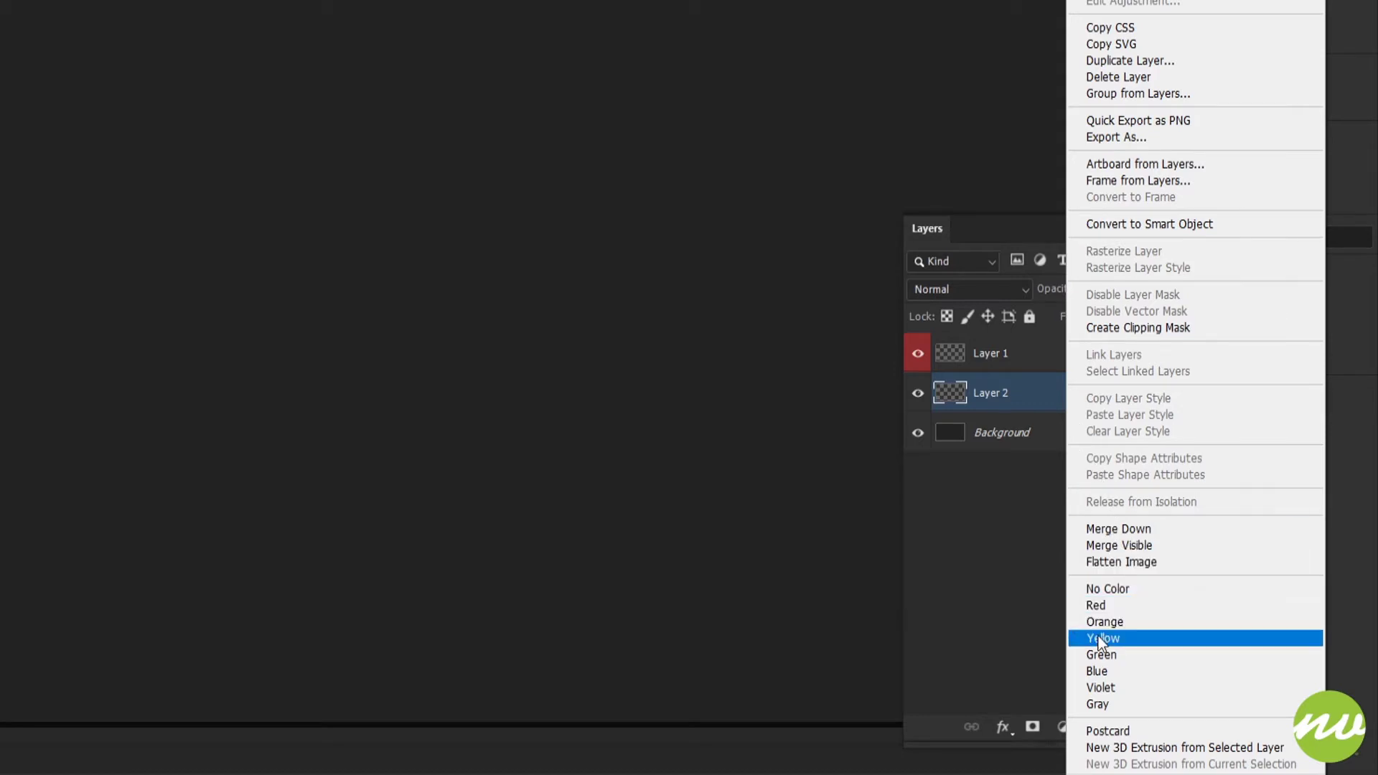
left_click(1112, 662)
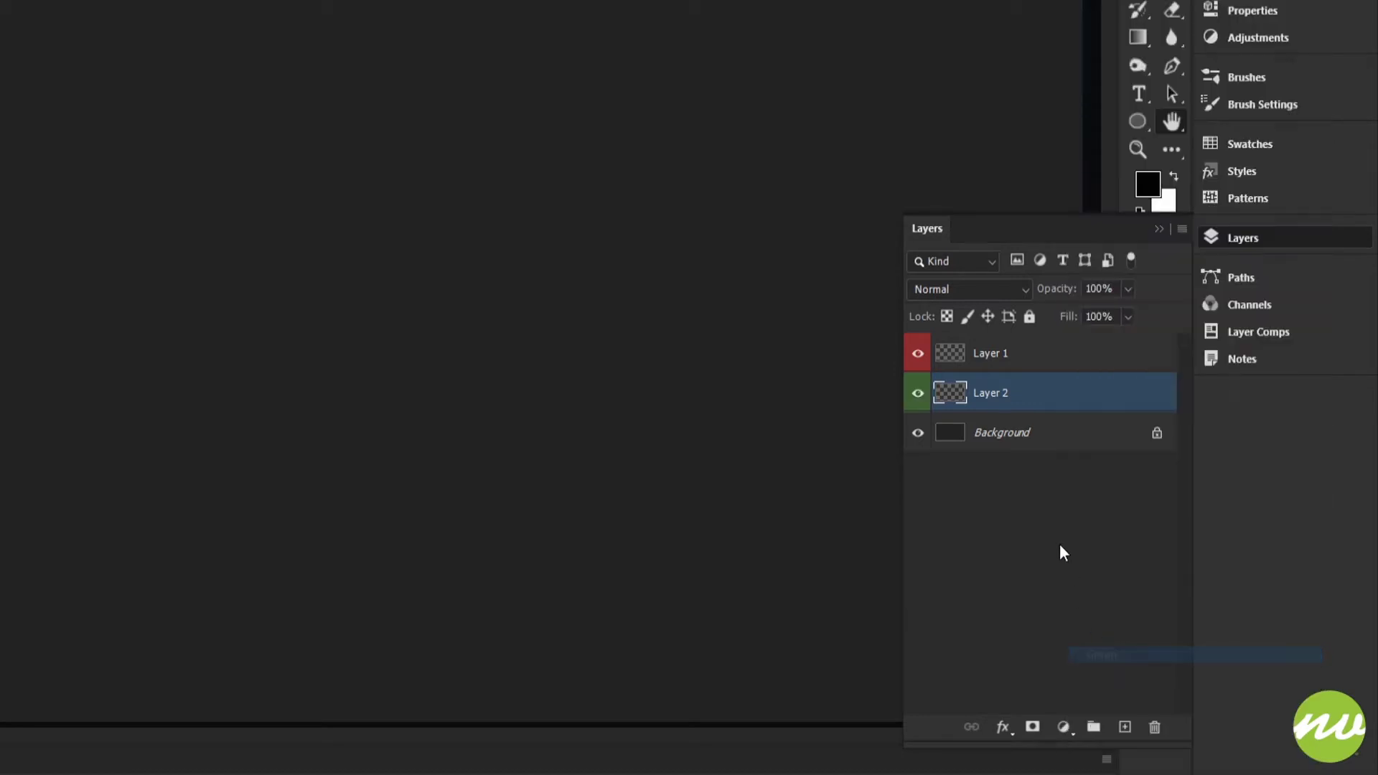
Remove the color label from Layer 1 and assign it the red label again.
right_click(1038, 365)
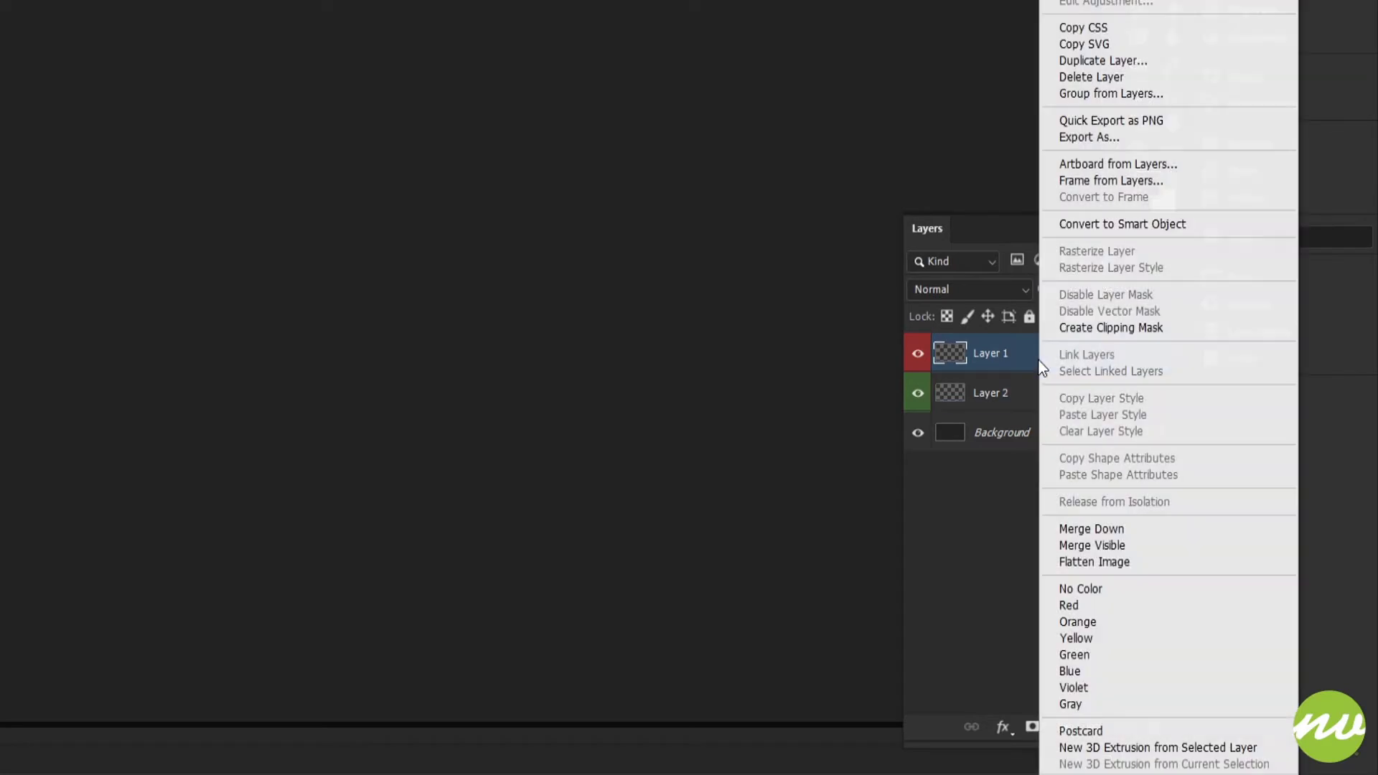
left_click(1089, 588)
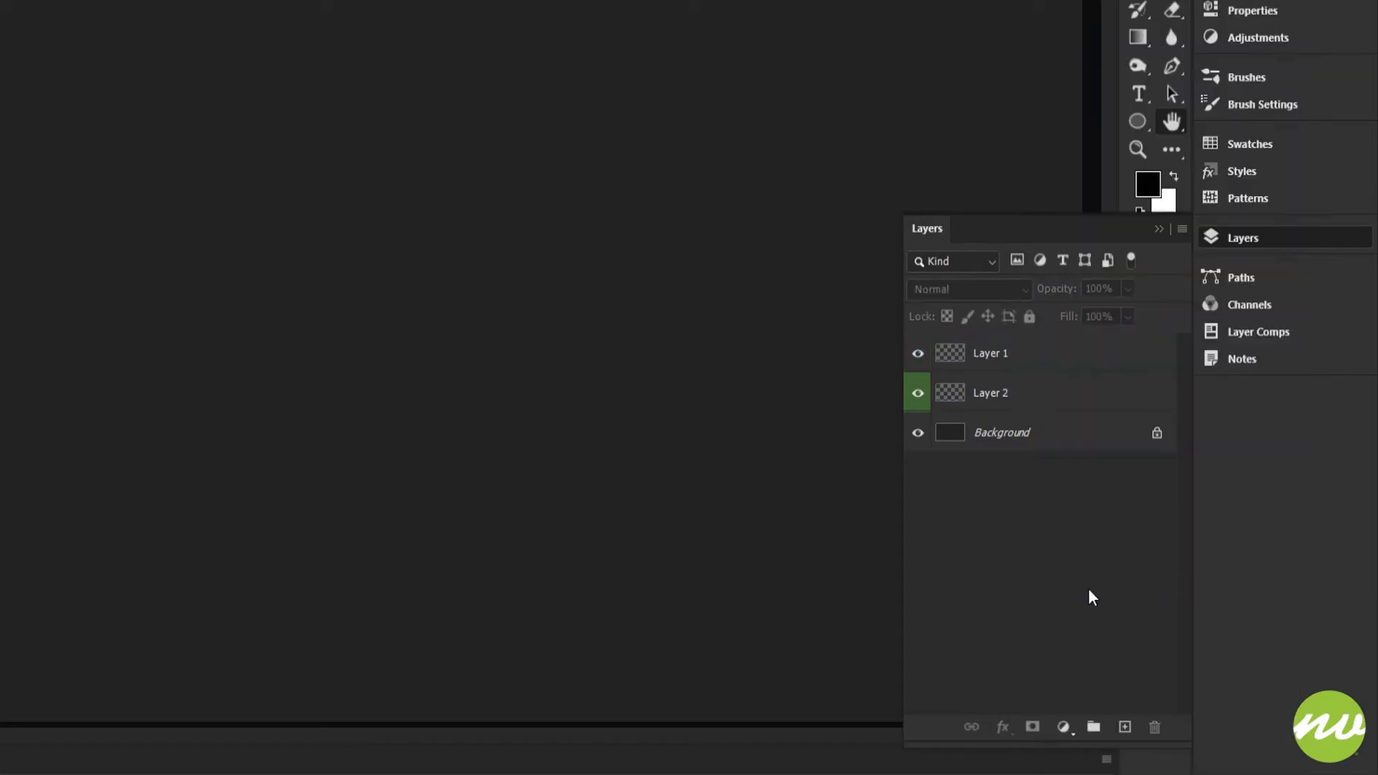
left_click(1024, 363)
right_click(1031, 362)
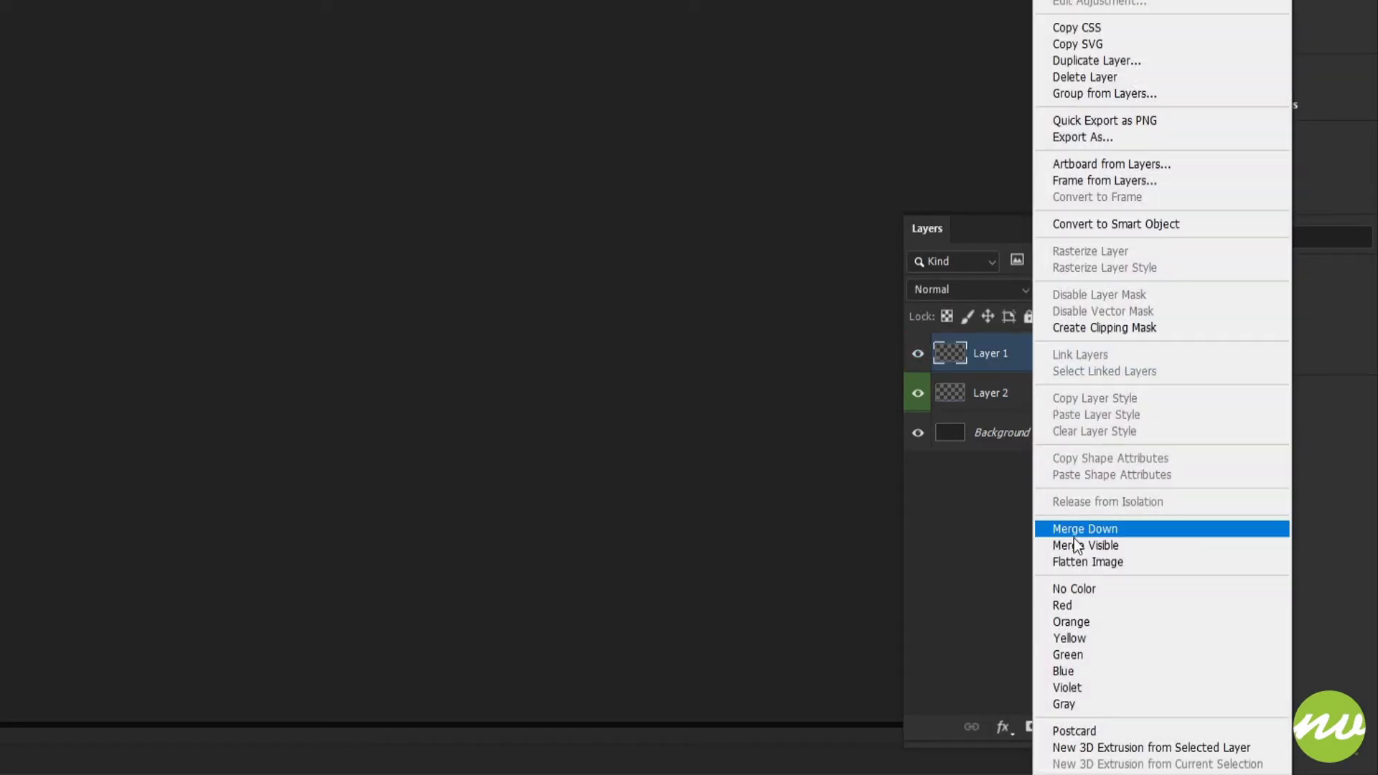
left_click(1072, 606)
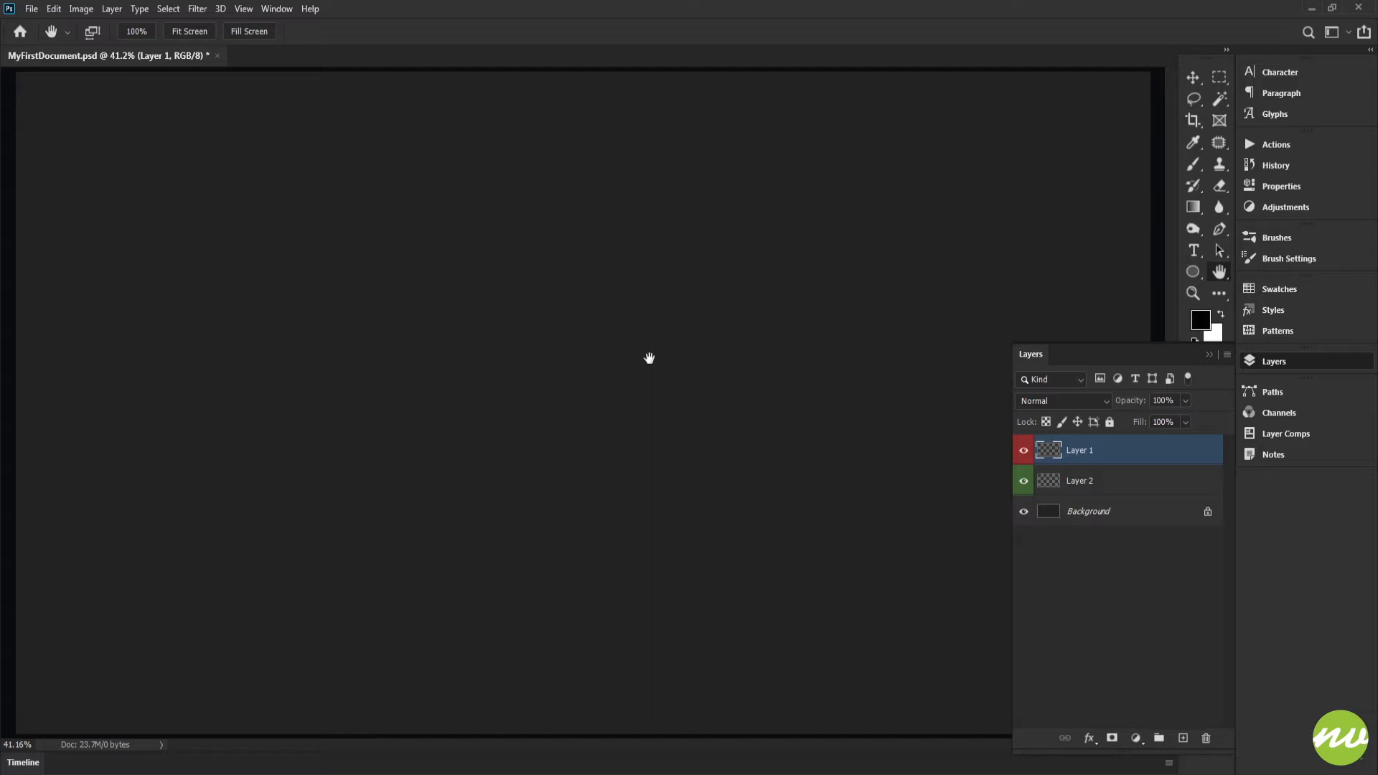
Activate the Rectangle Tool from the group of shape tools, with Layer 1 selected.
key("u")
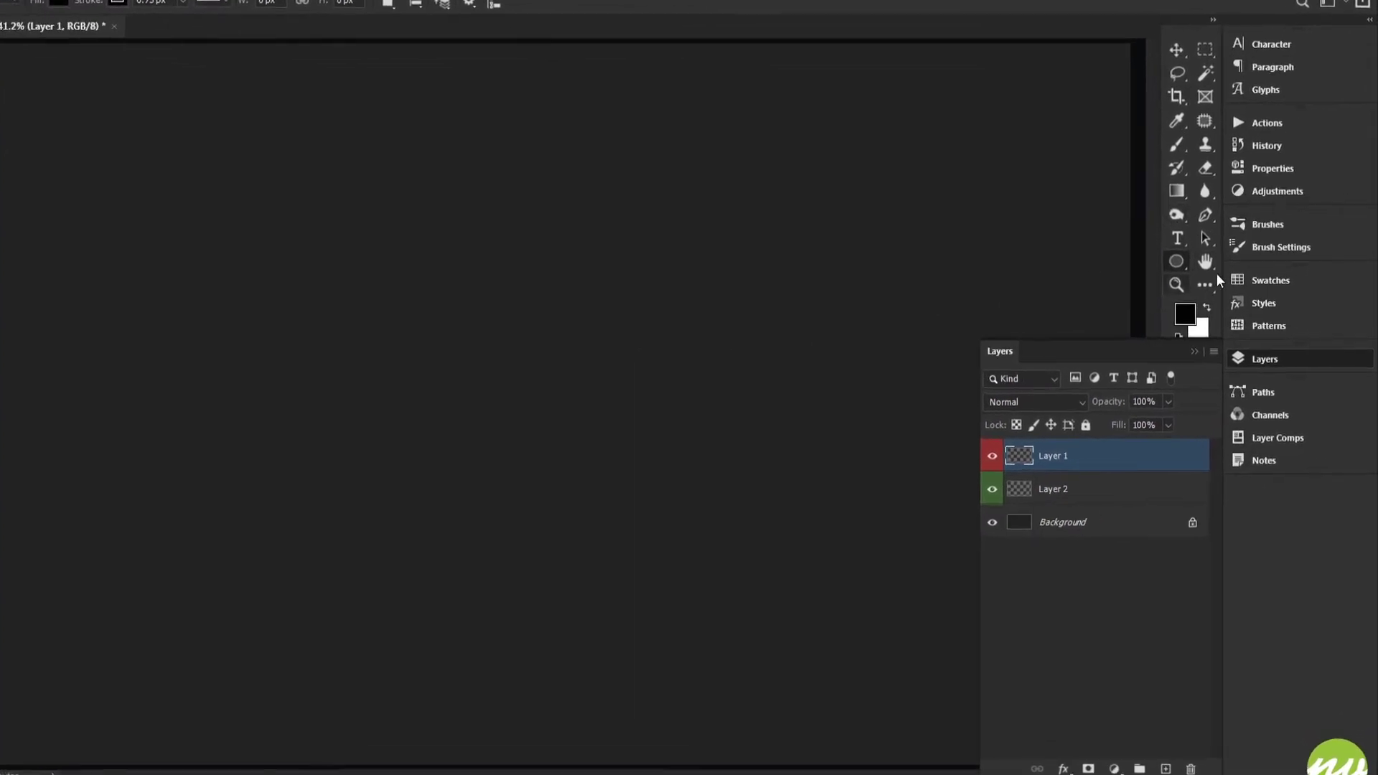
right_click(1176, 261)
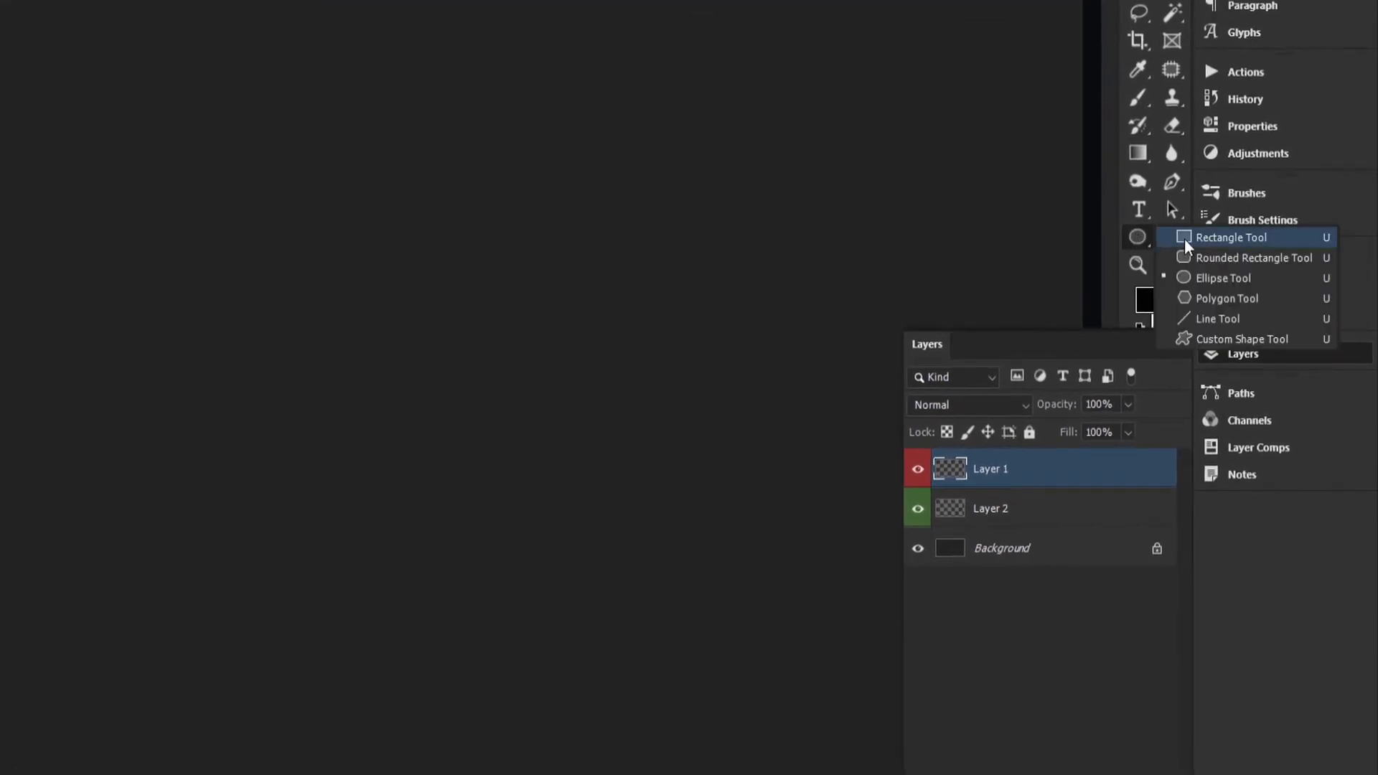
left_click(1141, 238)
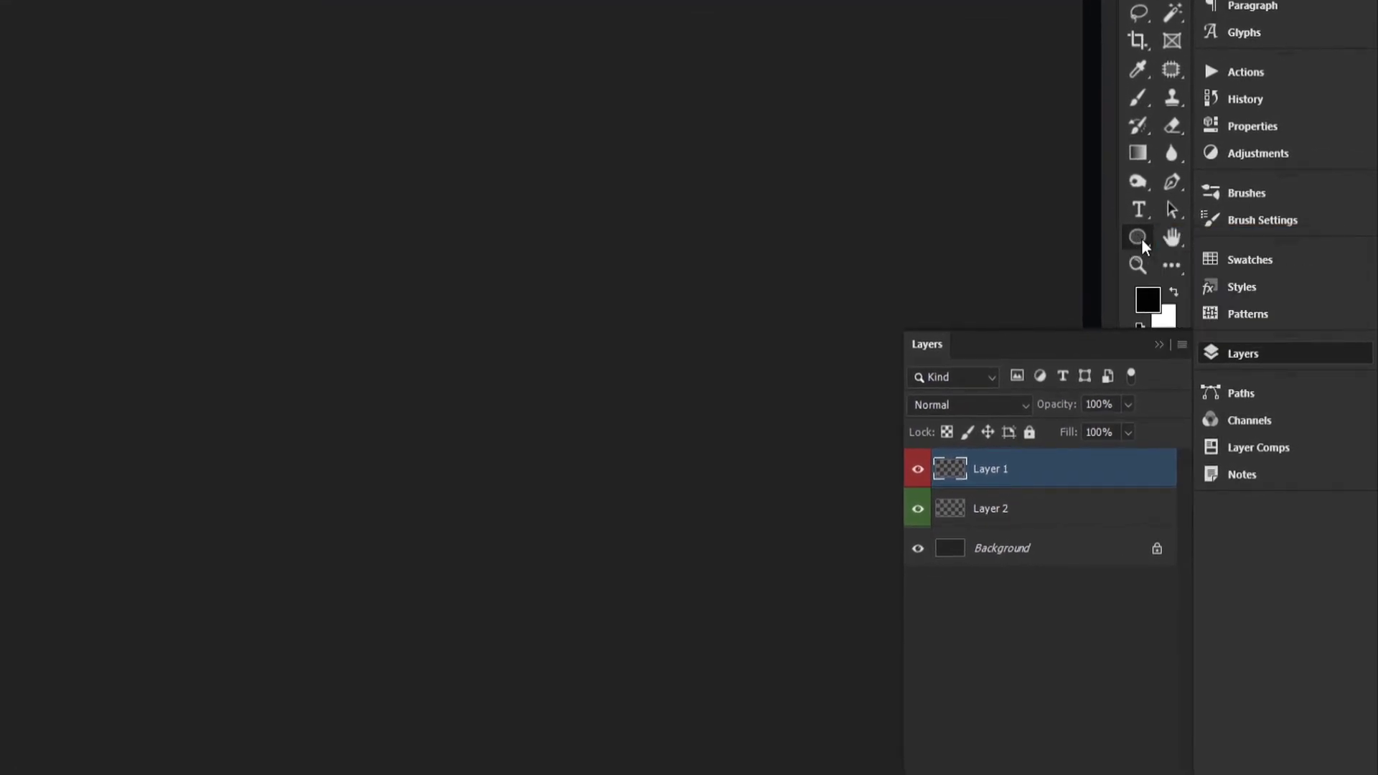
right_click(1141, 239)
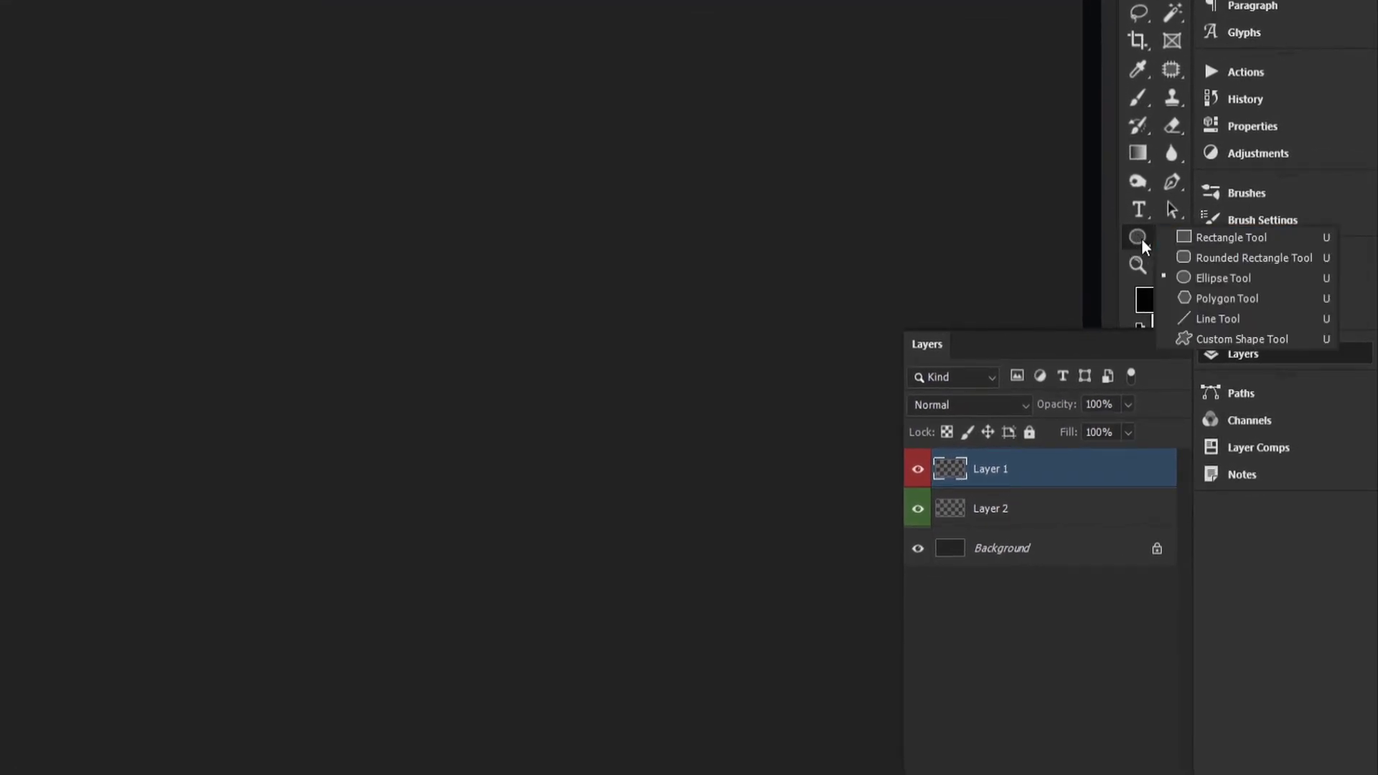
left_click(1228, 240)
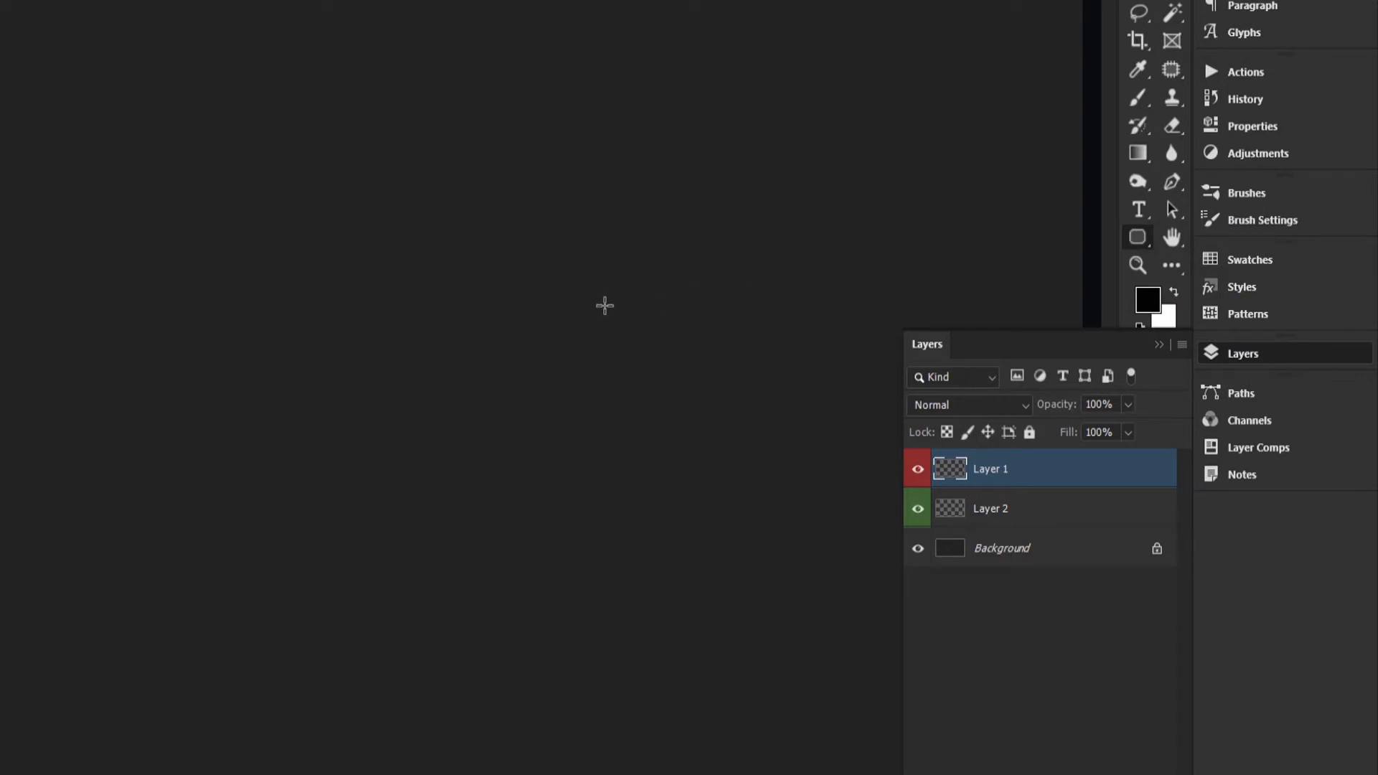
key("shift+u")
key("shift+u")
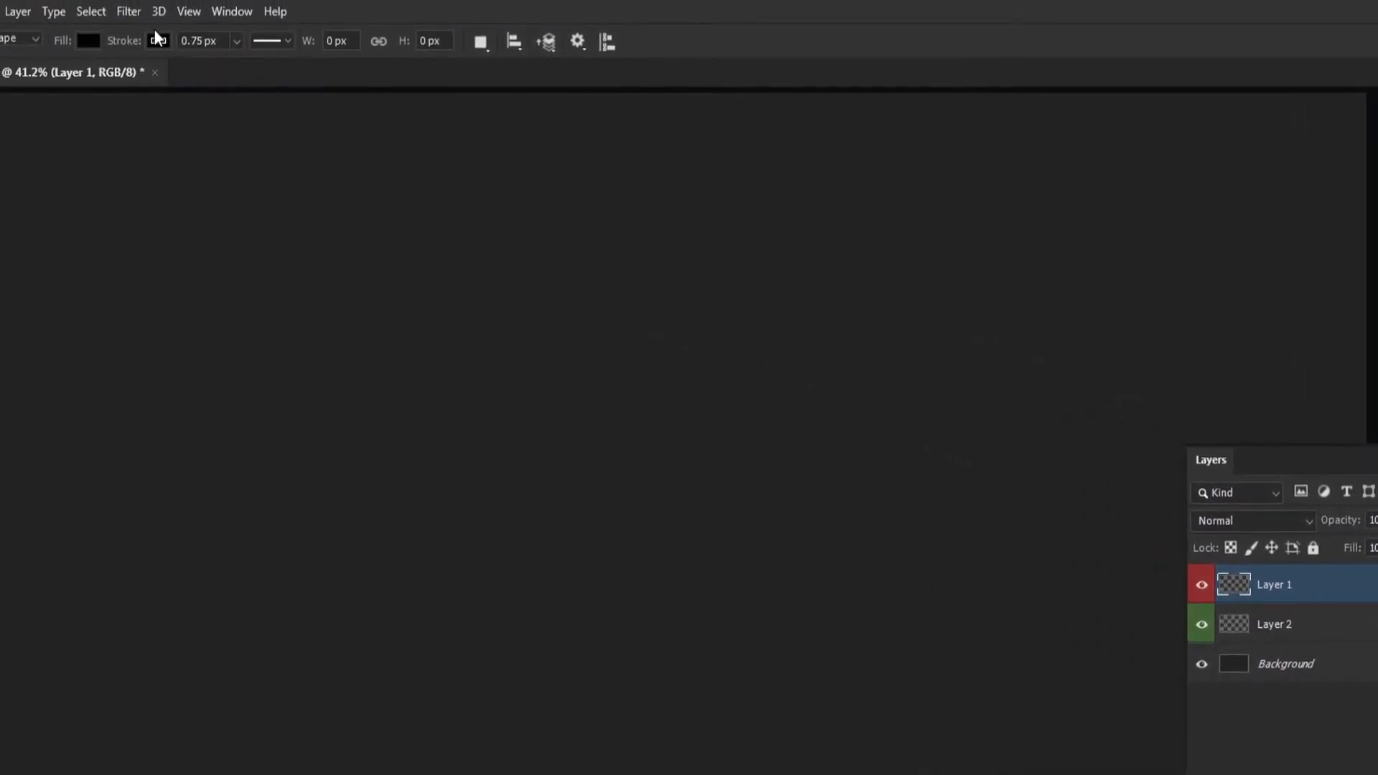
Set the shape fill to red a74848 and draw a square about 884 px wide near the canvas center.
left_click(88, 40)
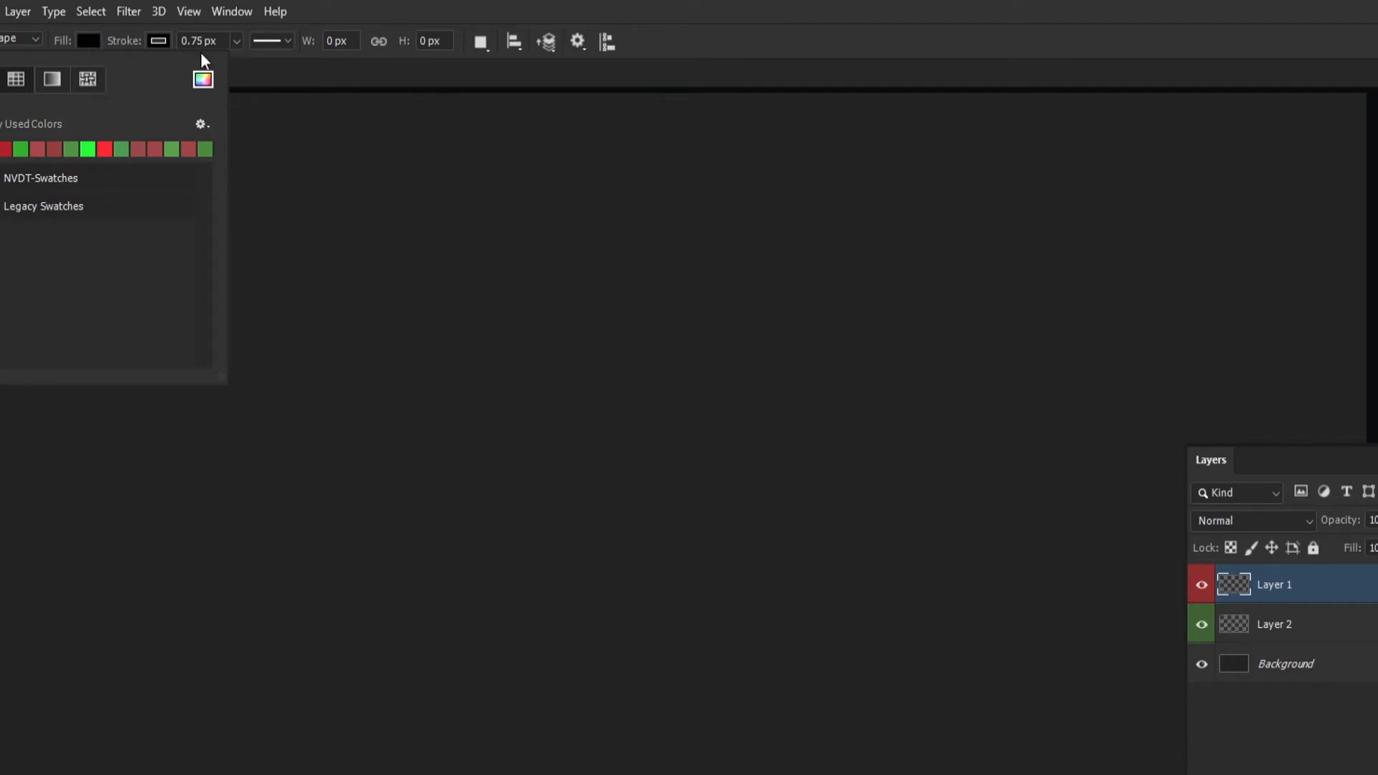
left_click(202, 79)
left_click_drag(936, 307, 983, 271)
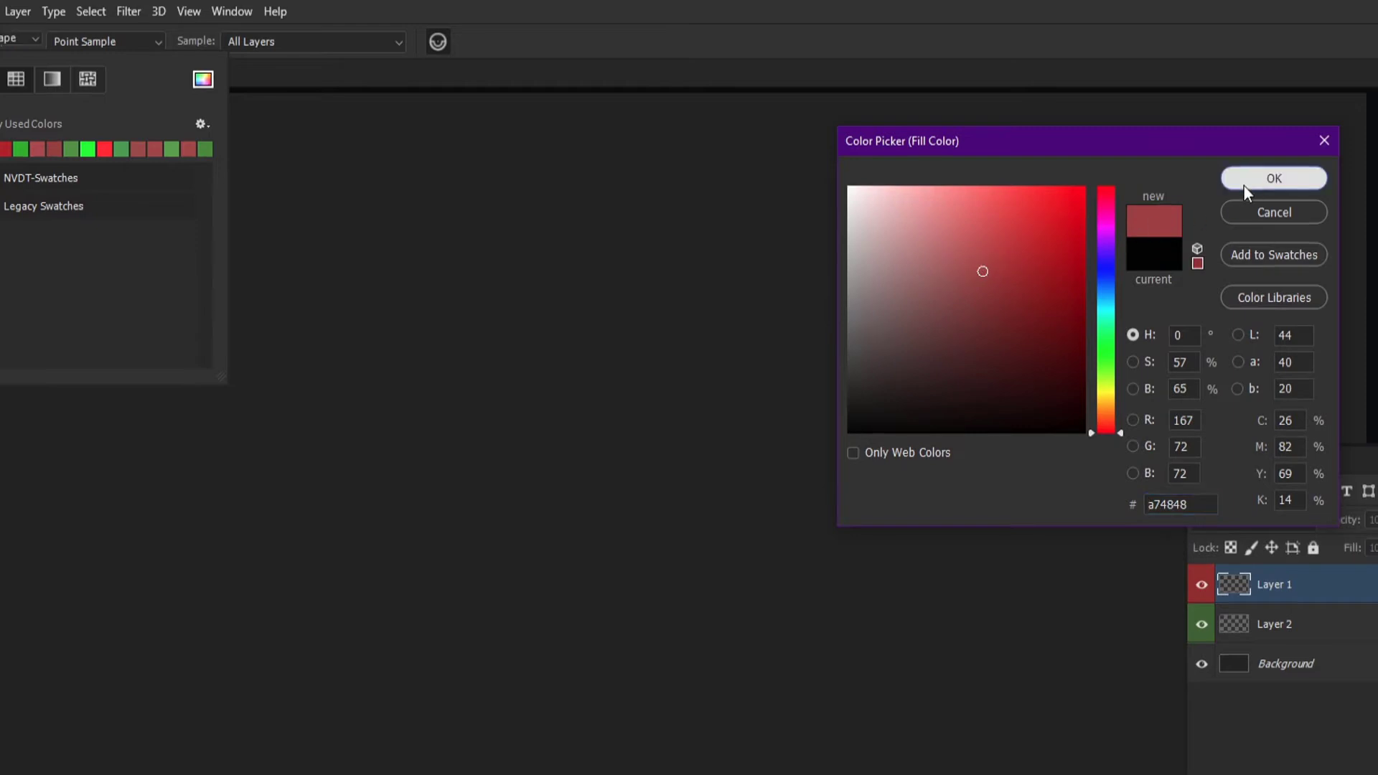
left_click(1244, 186)
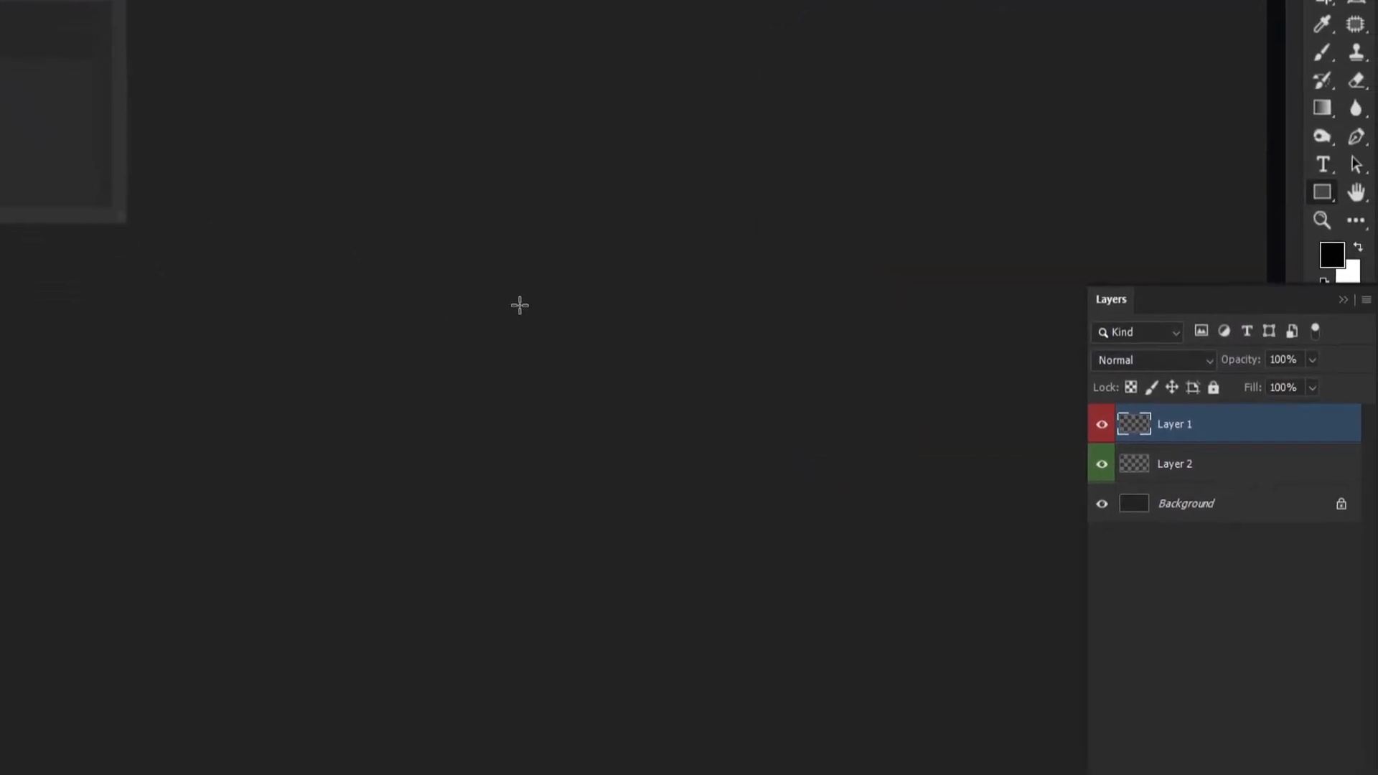
mouse_move(519, 305)
left_mouse_down()
mouse_move(809, 600)
mouse_move(636, 448)
mouse_move(545, 403)
mouse_move(695, 588)
mouse_move(686, 569)
left_mouse_up()
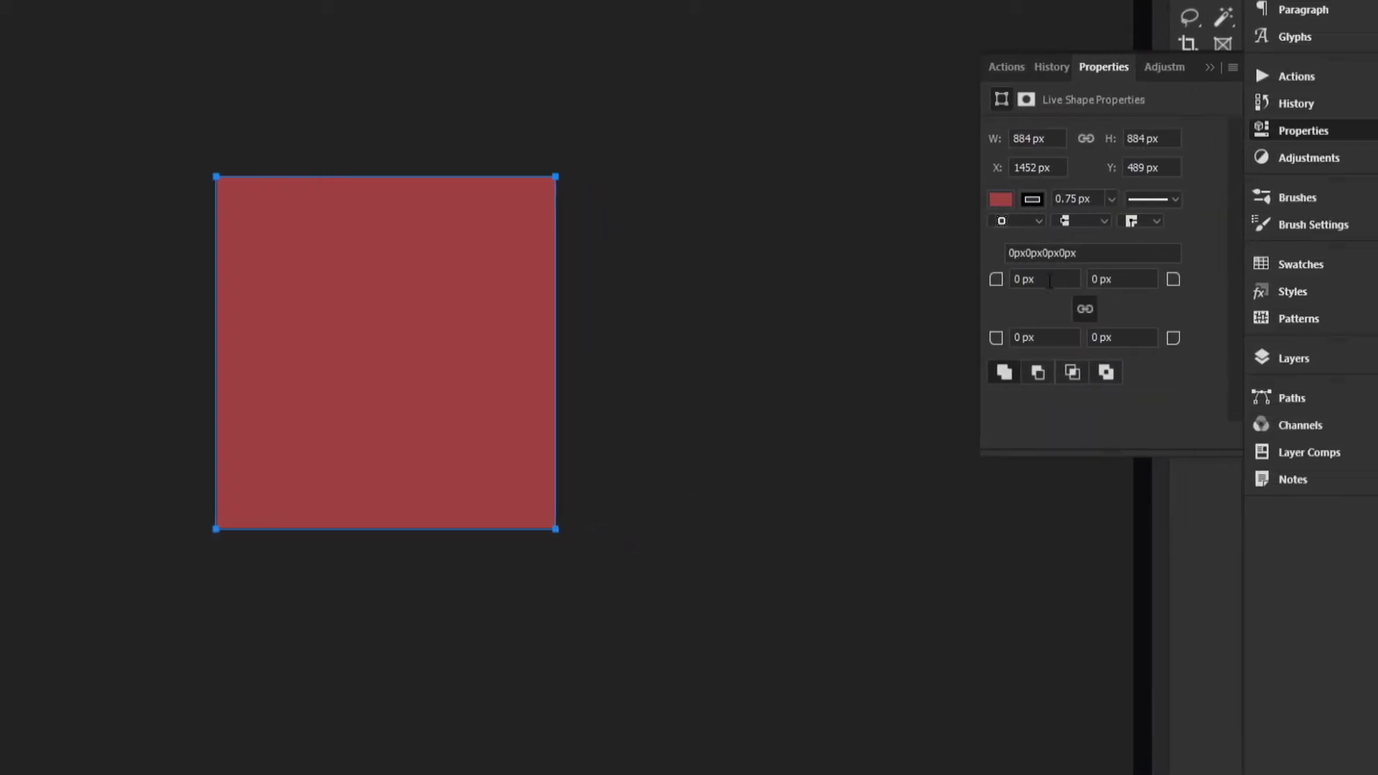
Rename the drawn rectangle's layer to Square and assign it a red color label.
left_click(1278, 358)
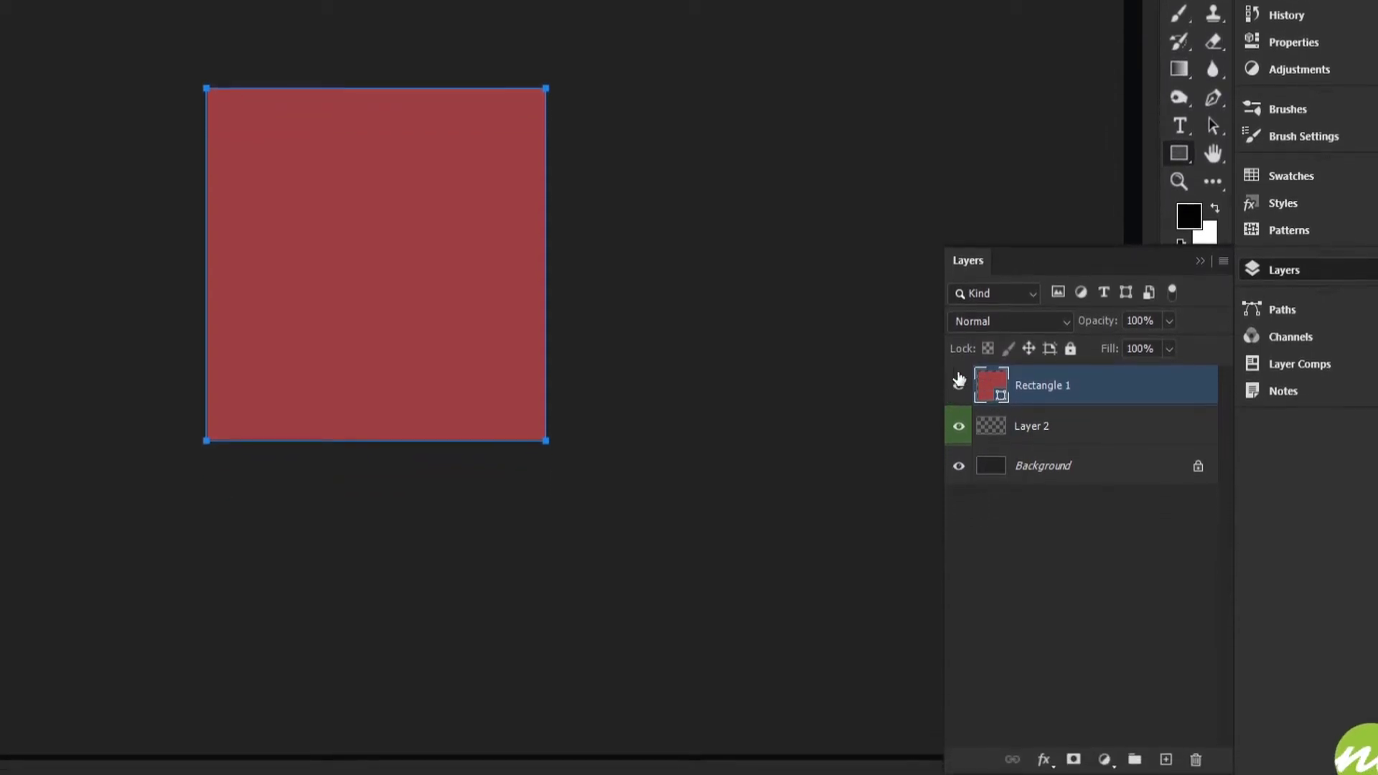
double_click(1047, 388)
left_click(1066, 417)
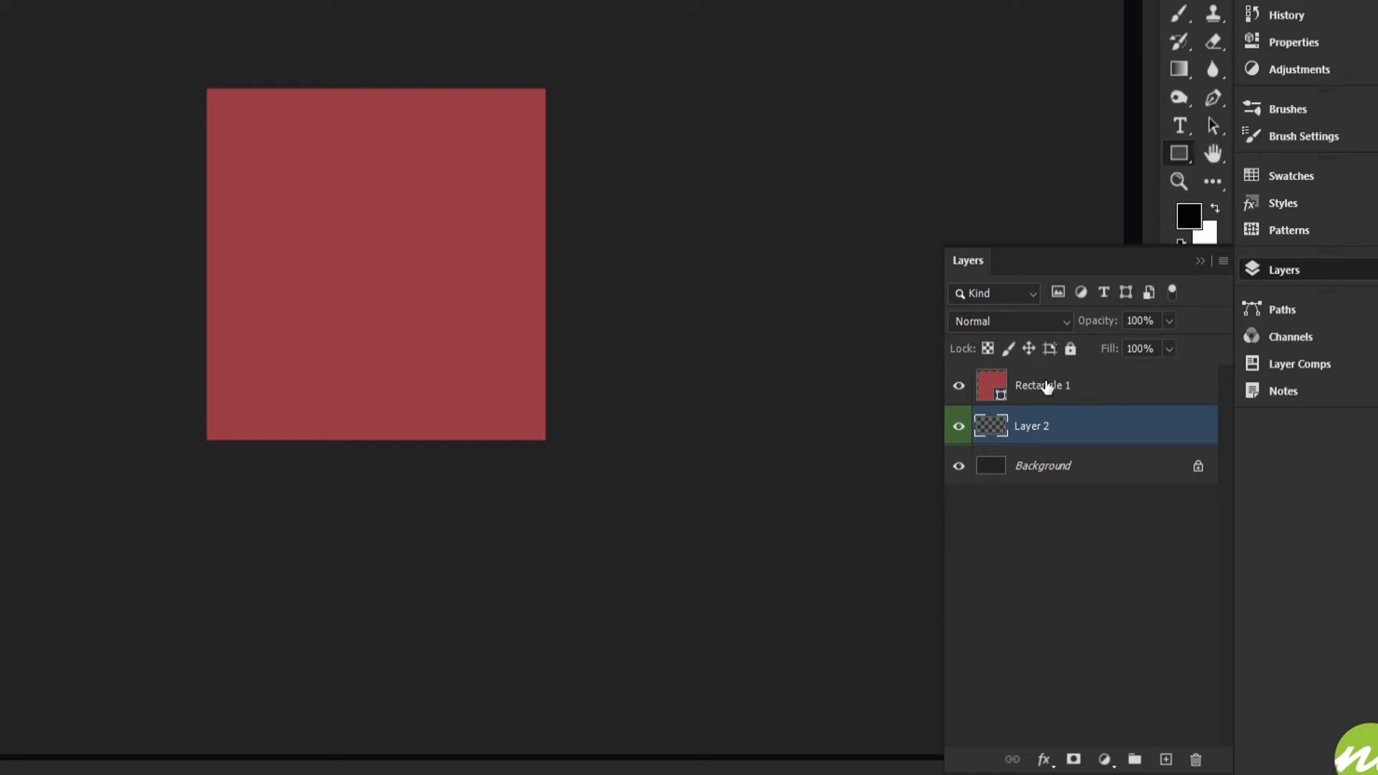
double_click(1051, 386)
type("S")
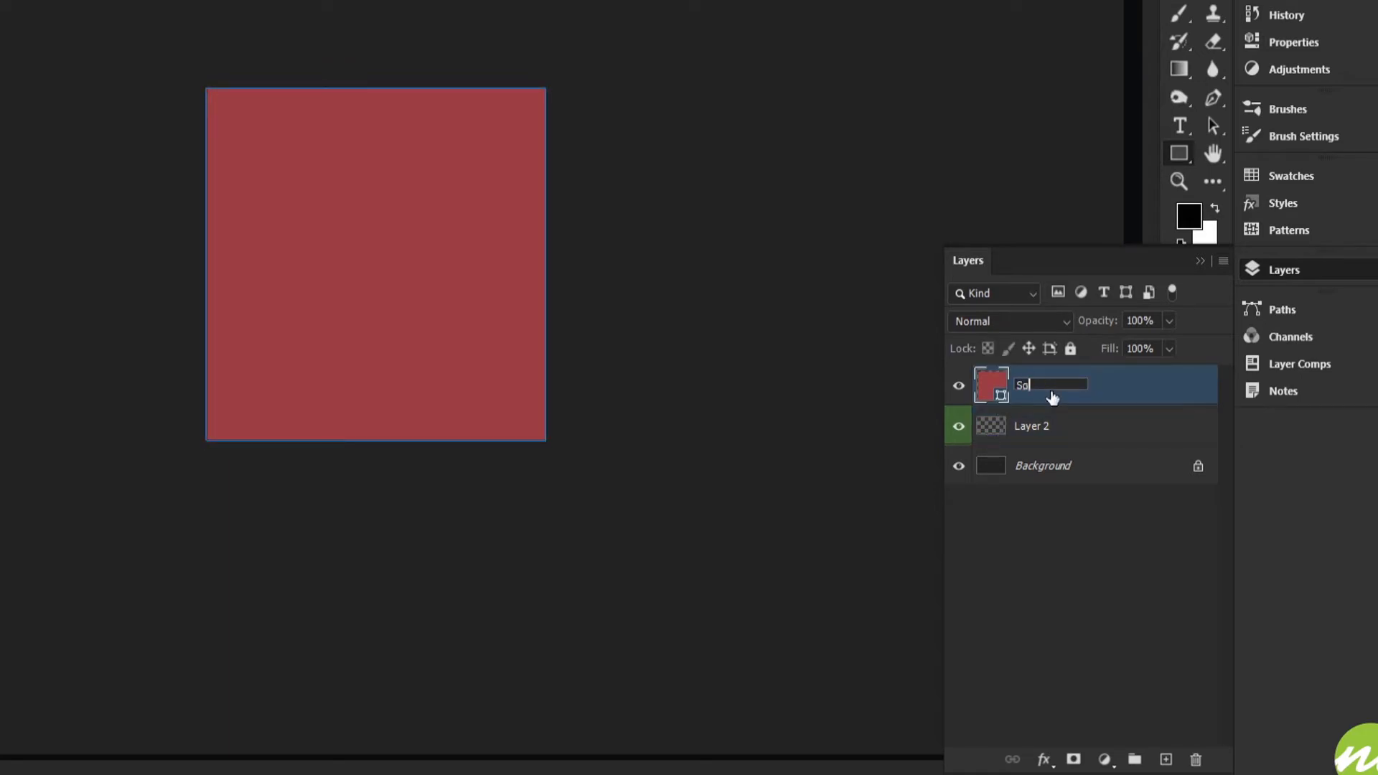
type("quare")
key("Return")
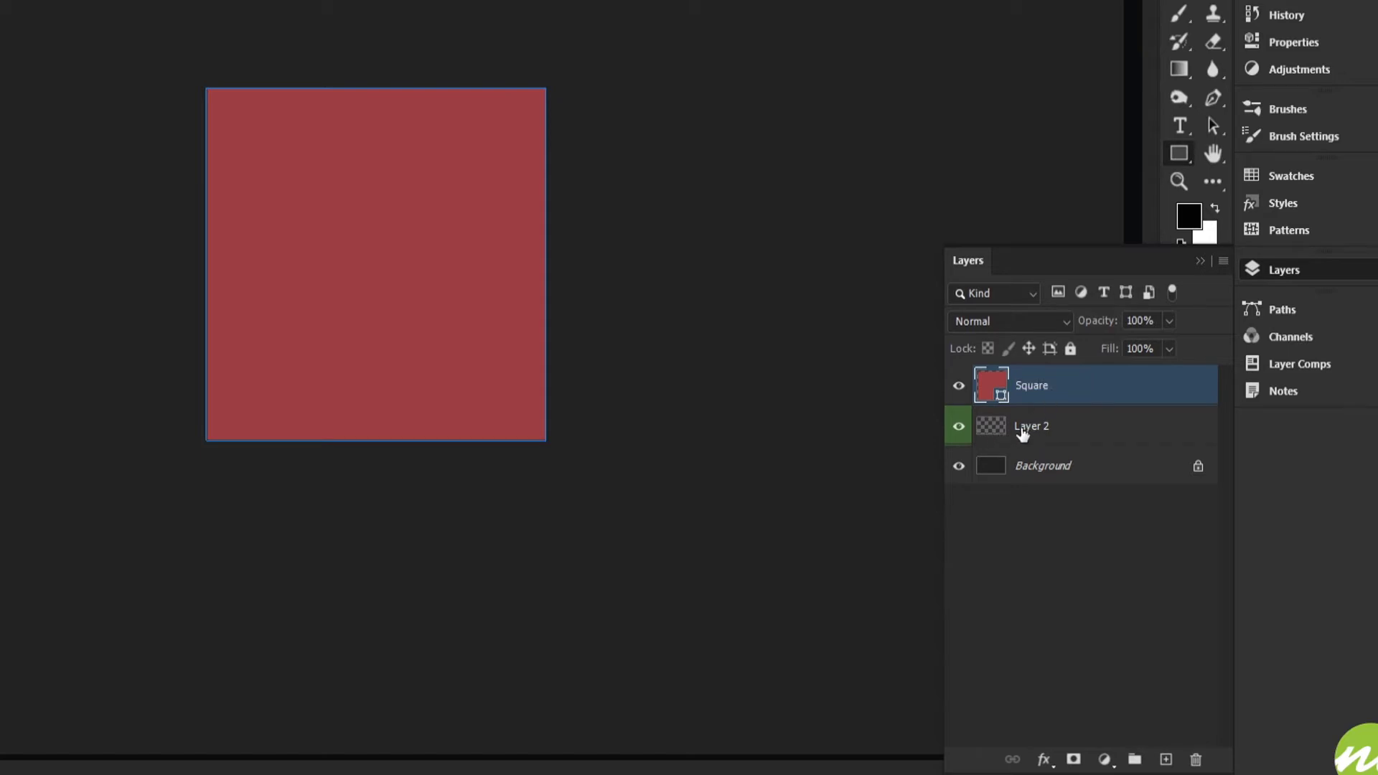
right_click(1079, 389)
left_click(1110, 638)
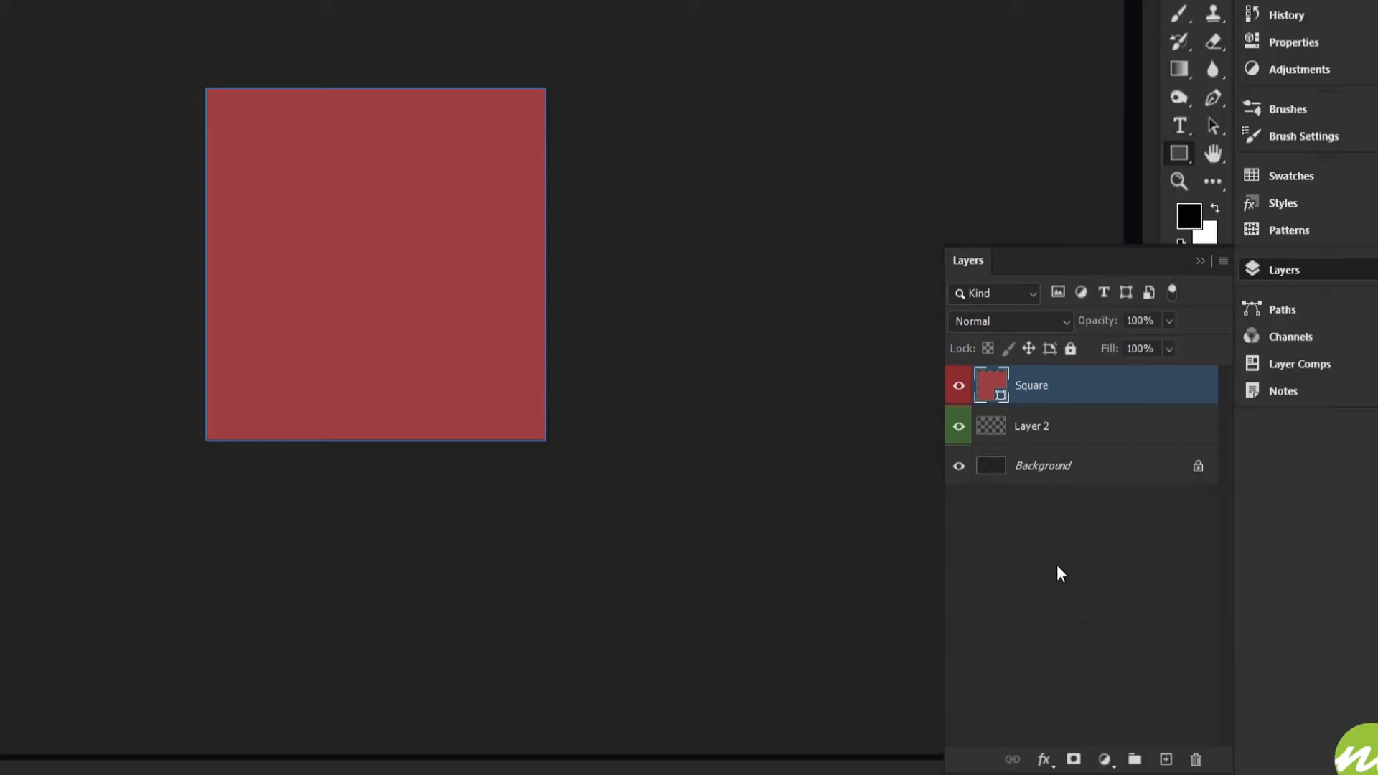
With Layer 2 selected, set the shape fill to green 55a748 and draw a circle about 986 px wide around the red square.
left_click(1035, 431)
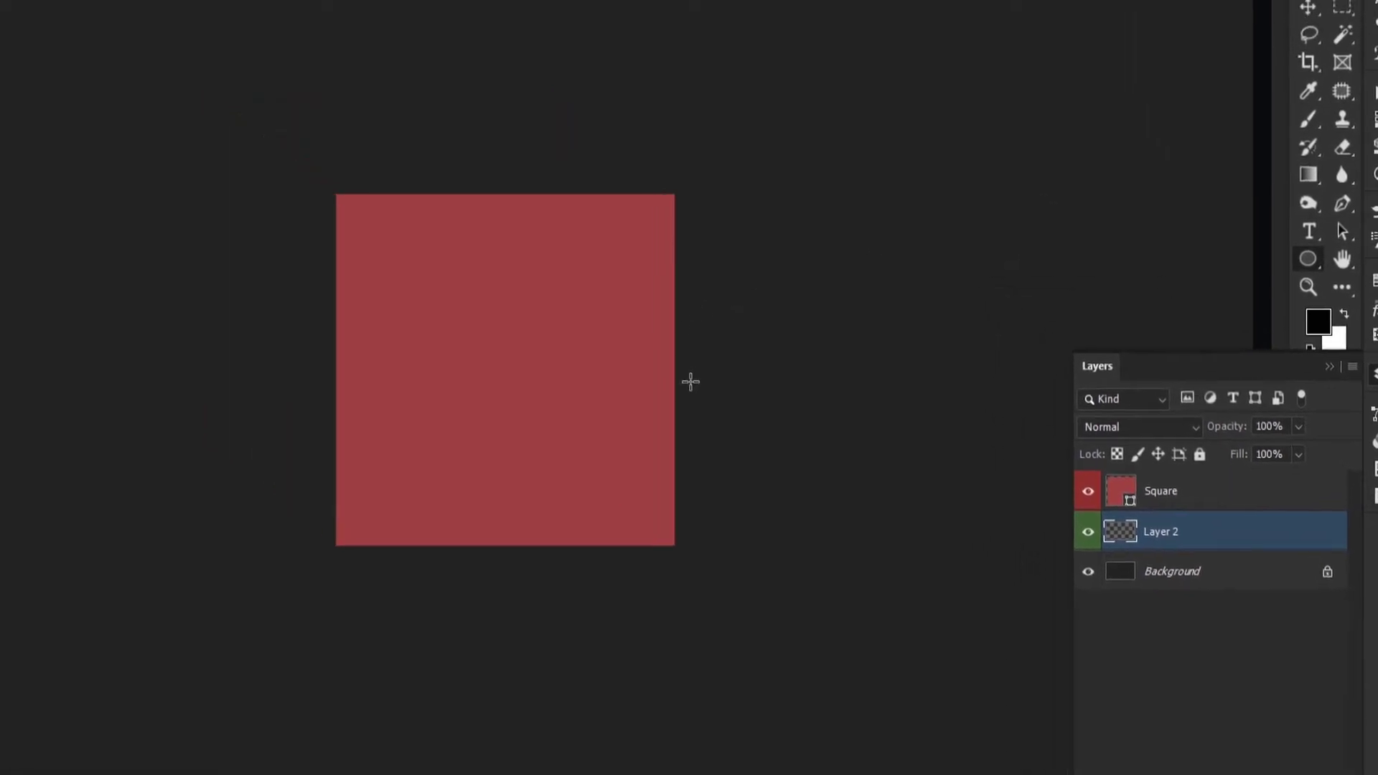
left_click(89, 41)
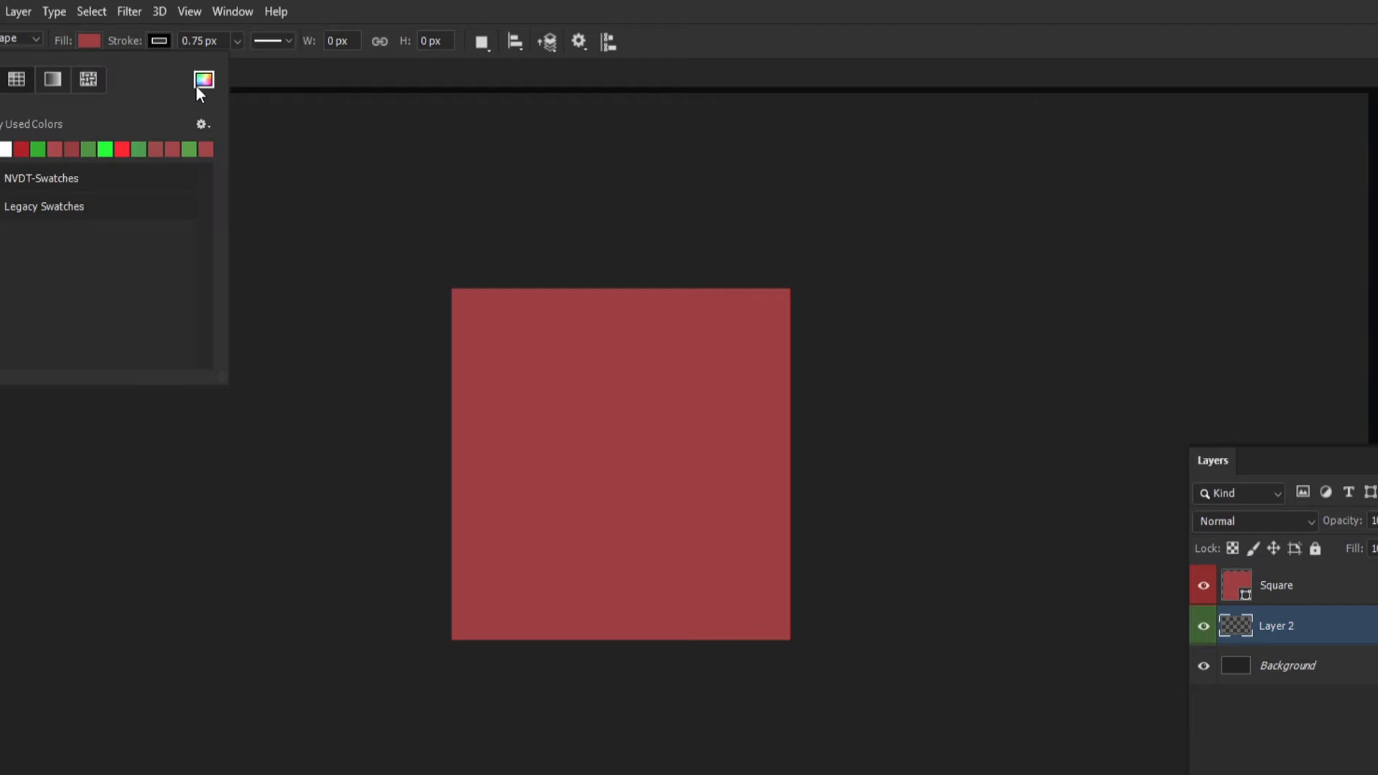
left_click(203, 80)
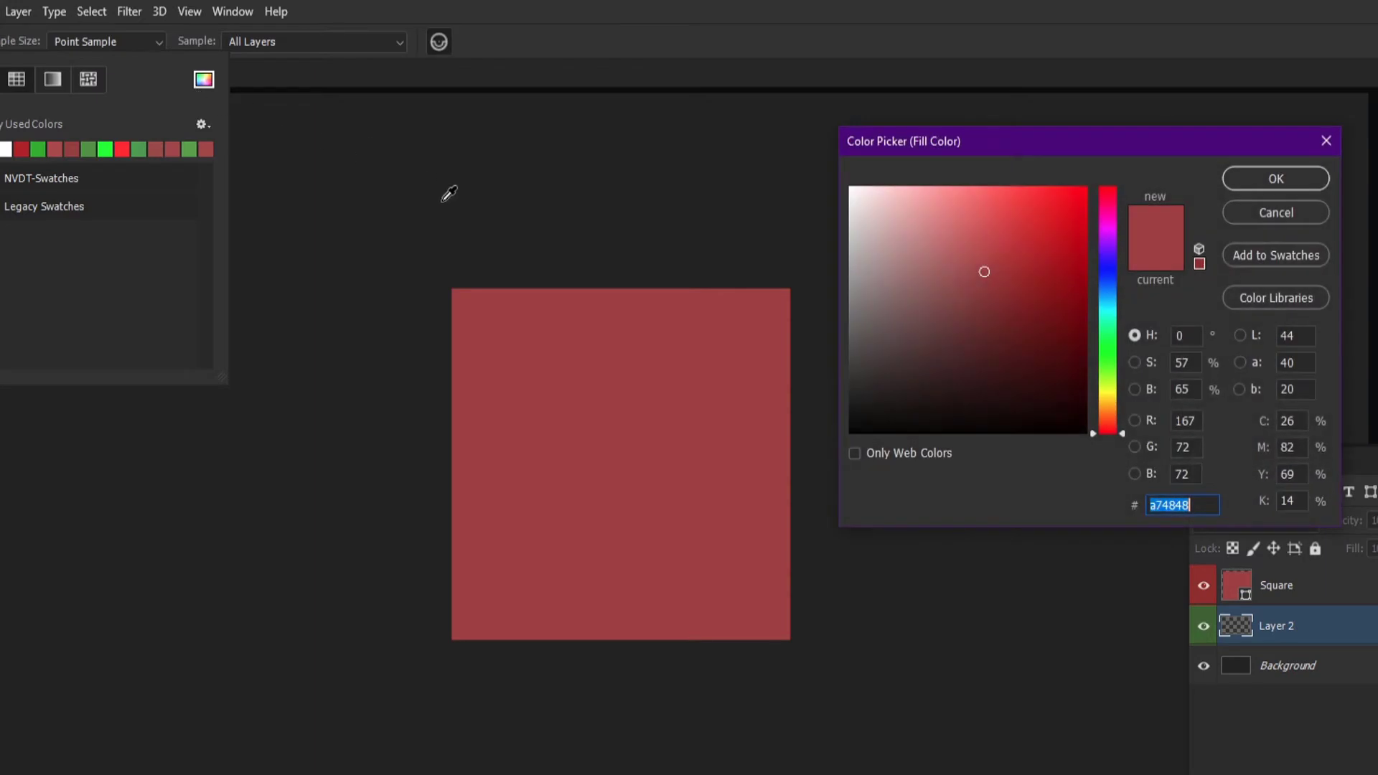
mouse_move(1104, 332)
left_mouse_down()
mouse_move(1110, 419)
mouse_move(1110, 358)
left_mouse_up()
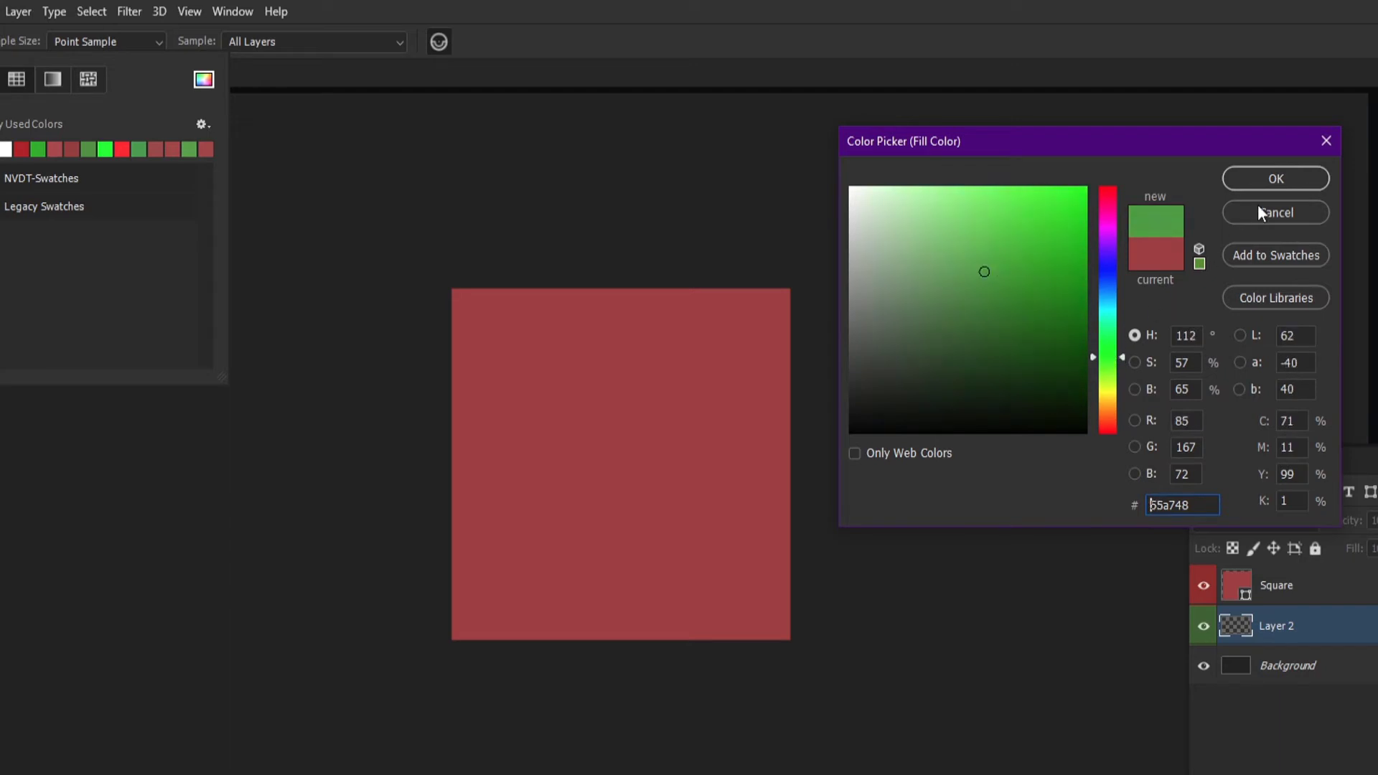
left_click(1264, 178)
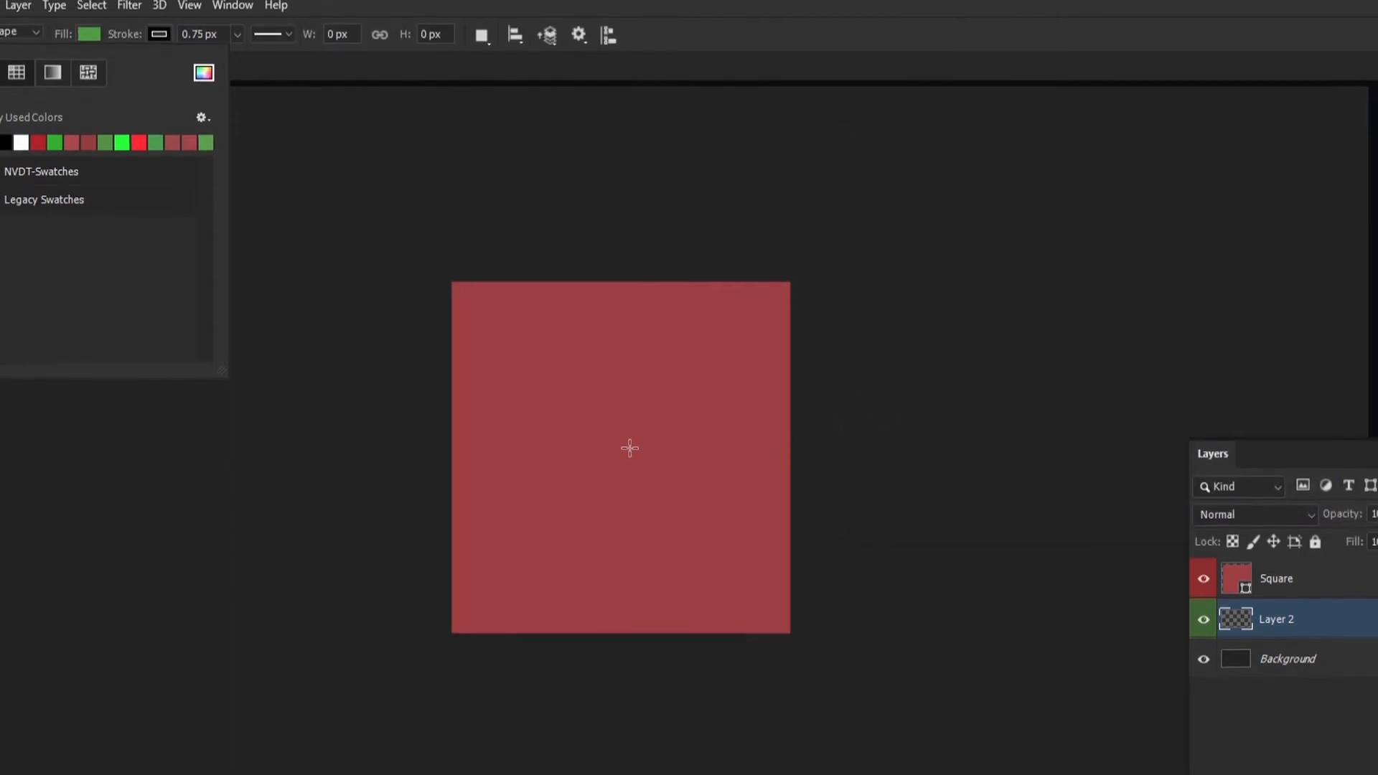
mouse_move(611, 338)
left_mouse_down()
mouse_move(806, 541)
mouse_move(802, 515)
left_mouse_up()
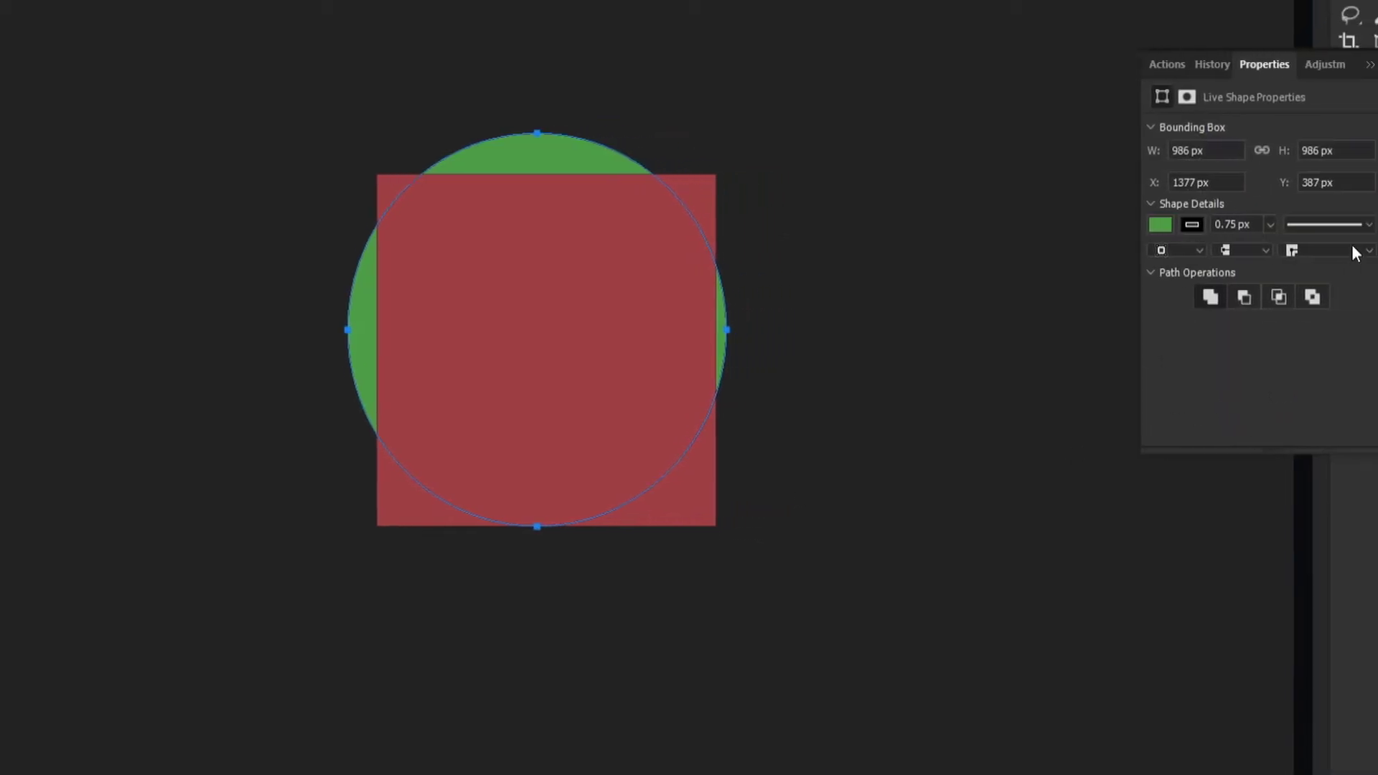
Assign a green color label to the drawn circle's layer.
left_click(1299, 363)
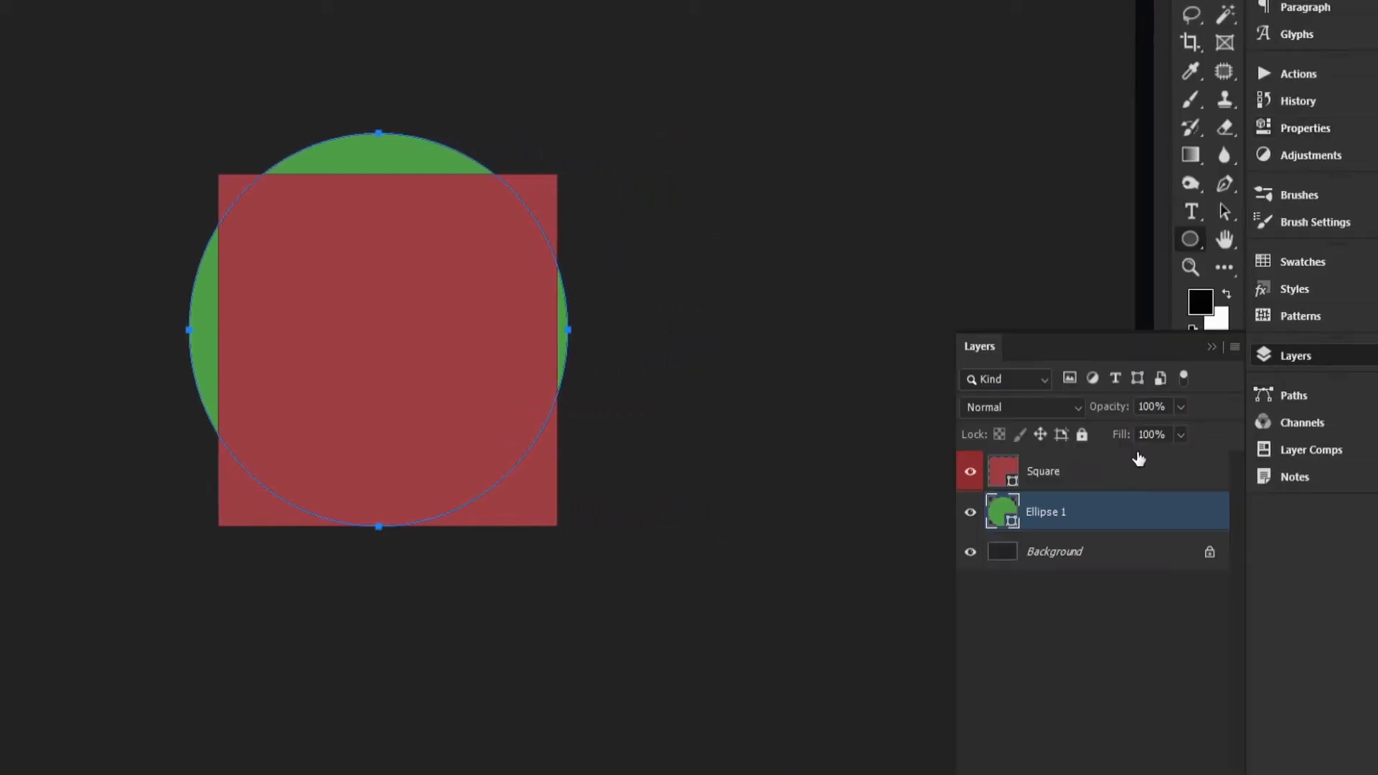
right_click(1058, 514)
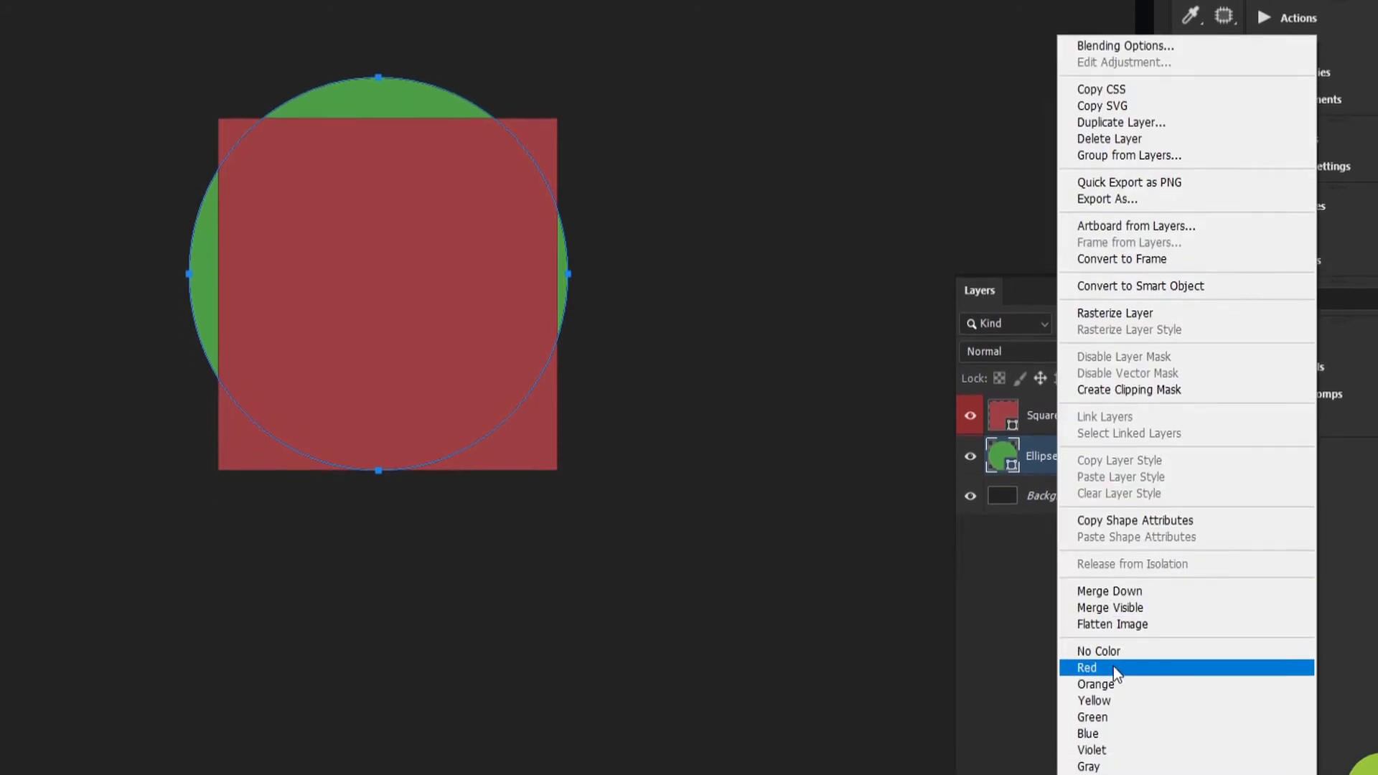
left_click(1113, 655)
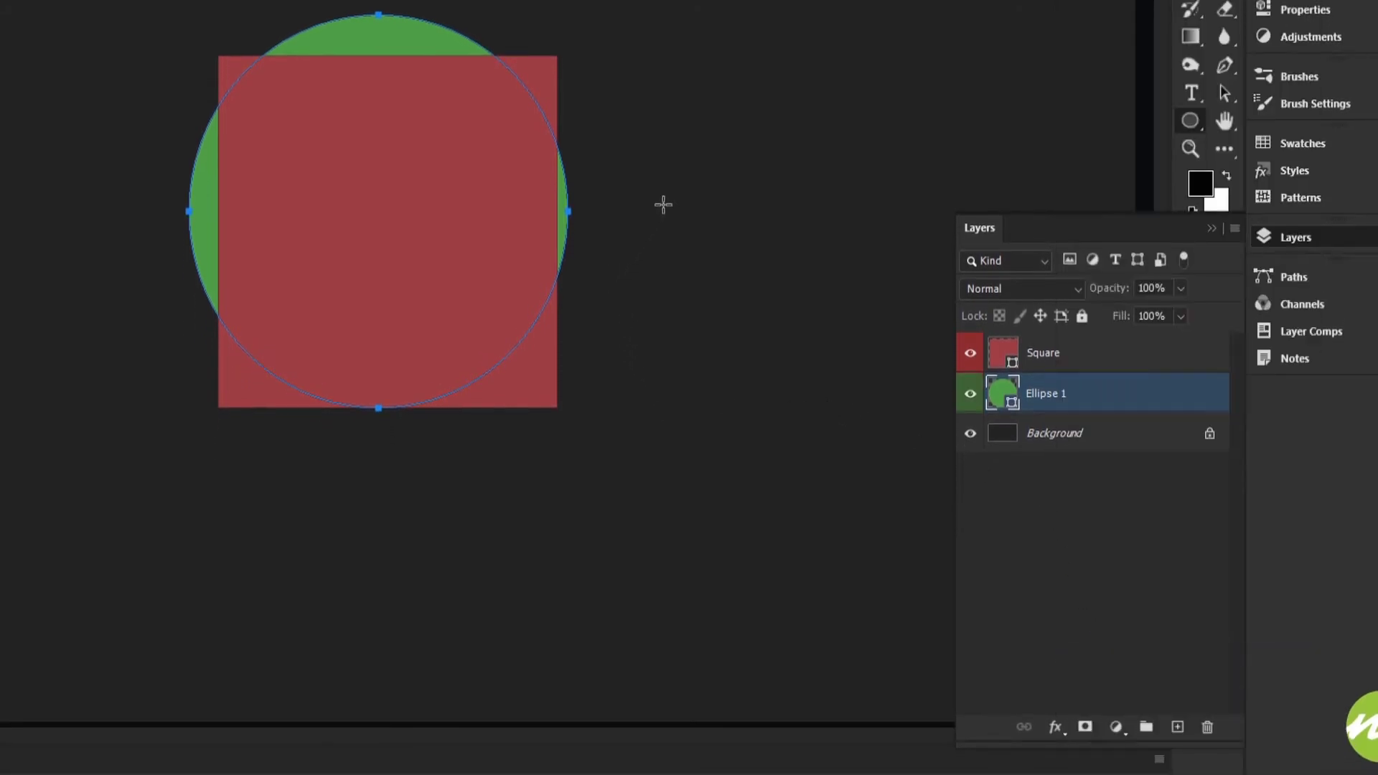
Select the whole canvas and center the Square layer on it horizontally and vertically.
key("v")
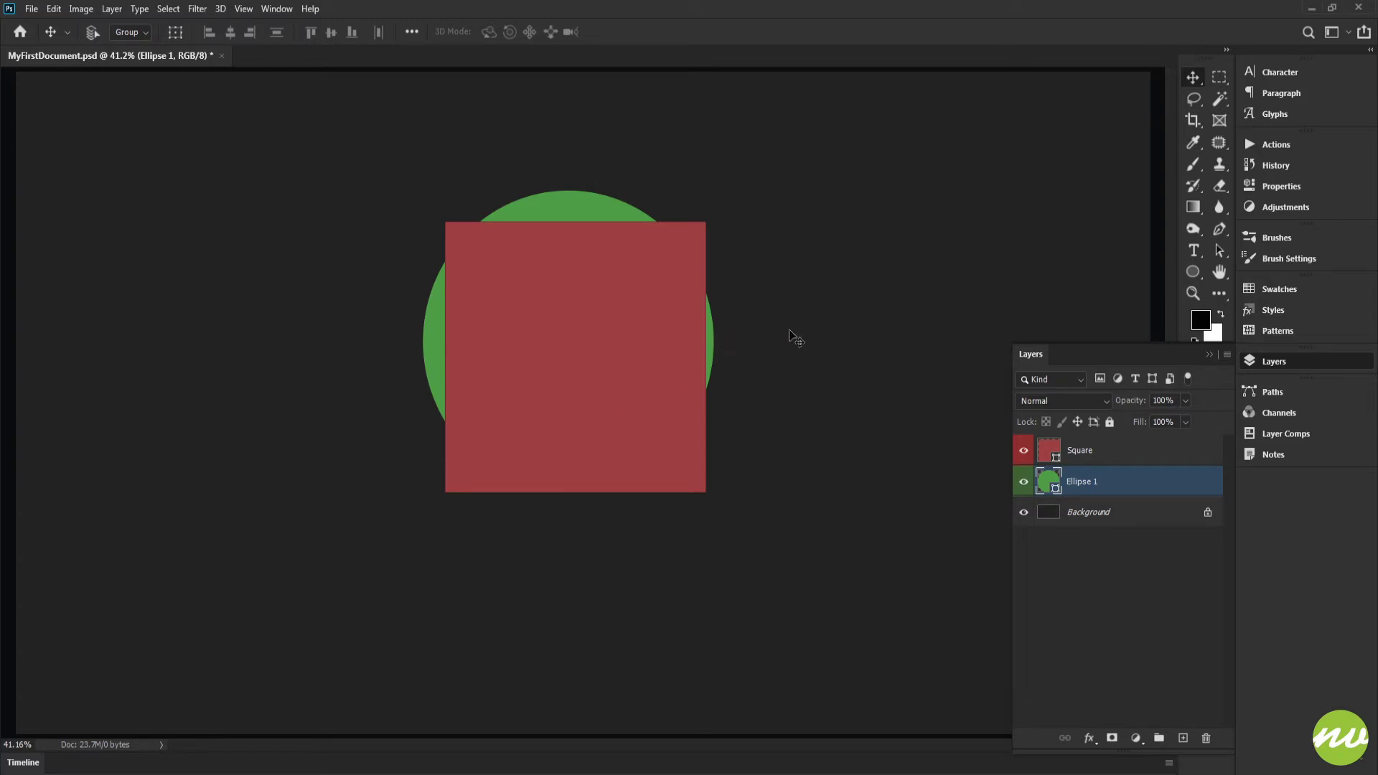
key("ctrl")
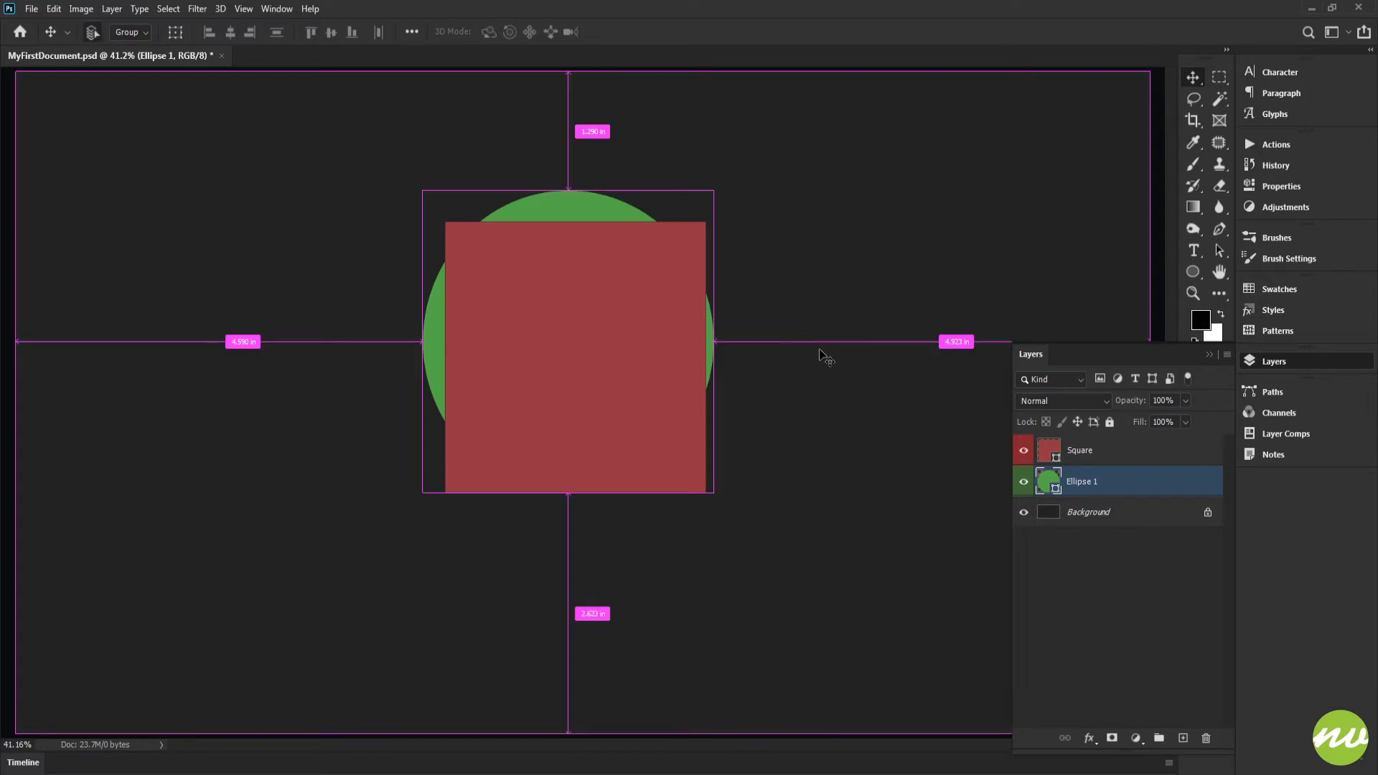
key("ctrl+a")
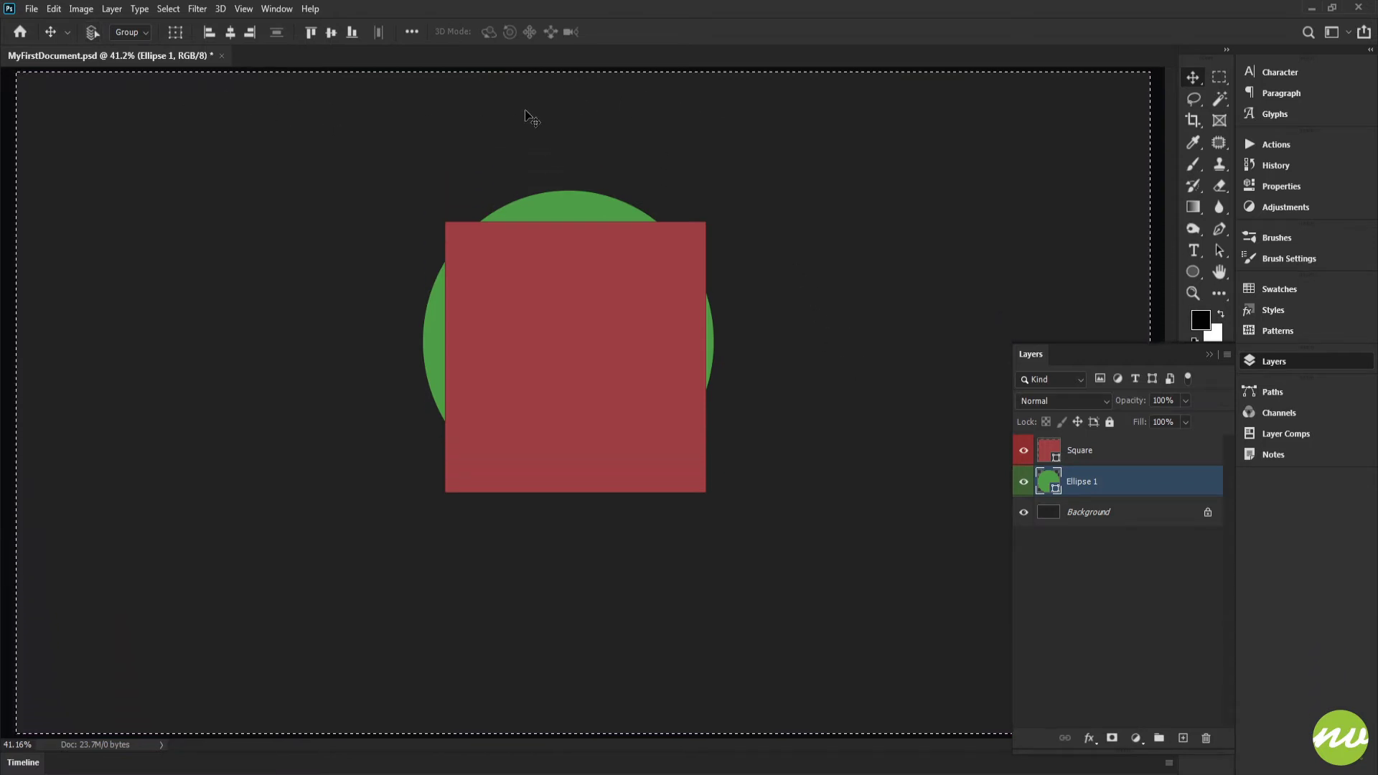
left_click(1055, 456)
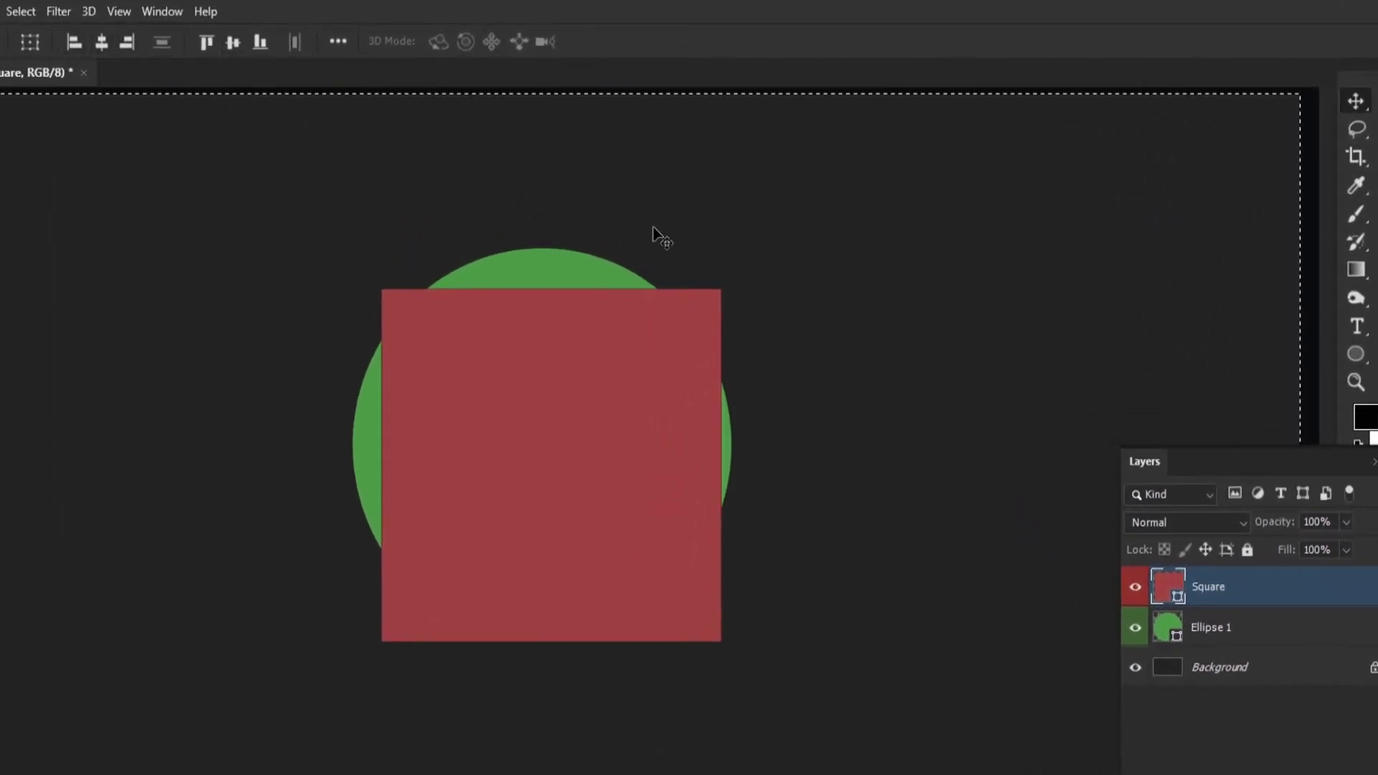
left_click(100, 43)
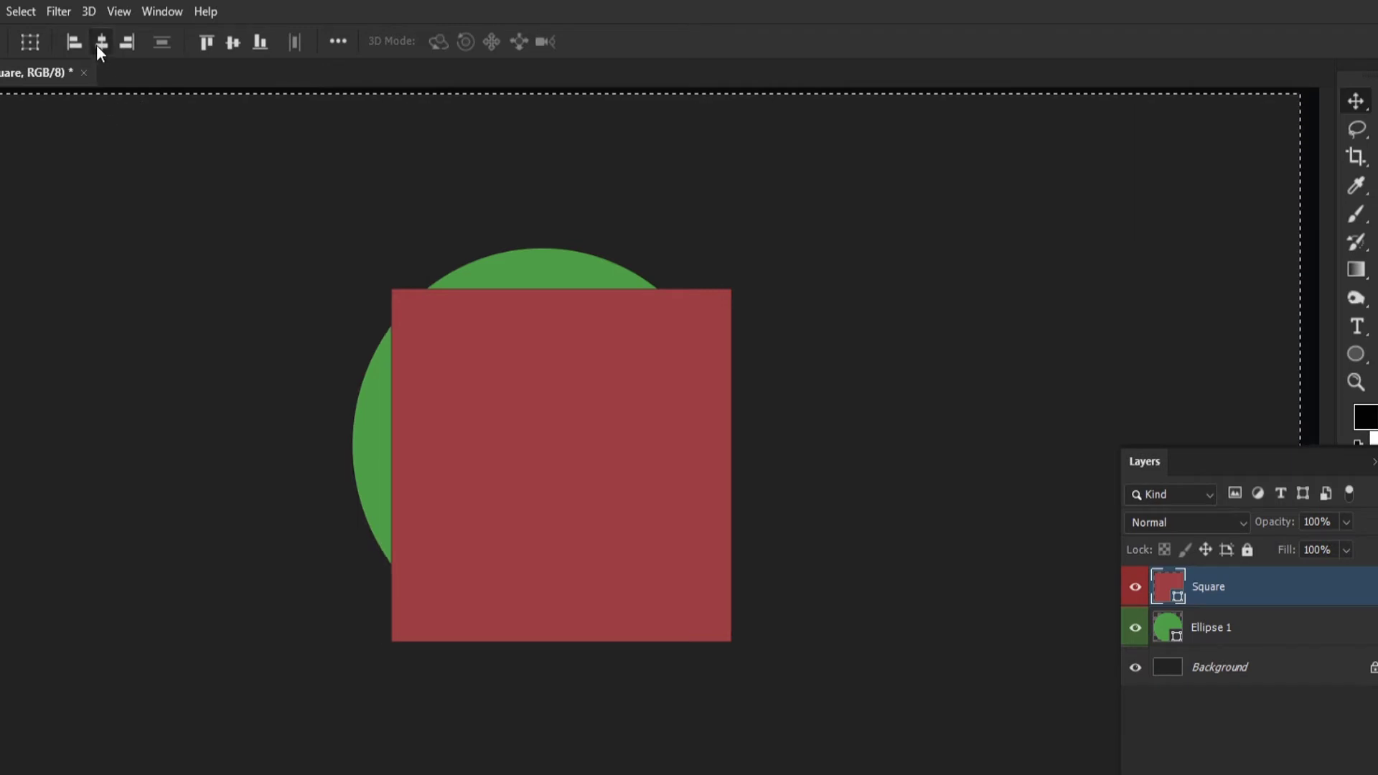
left_click(234, 41)
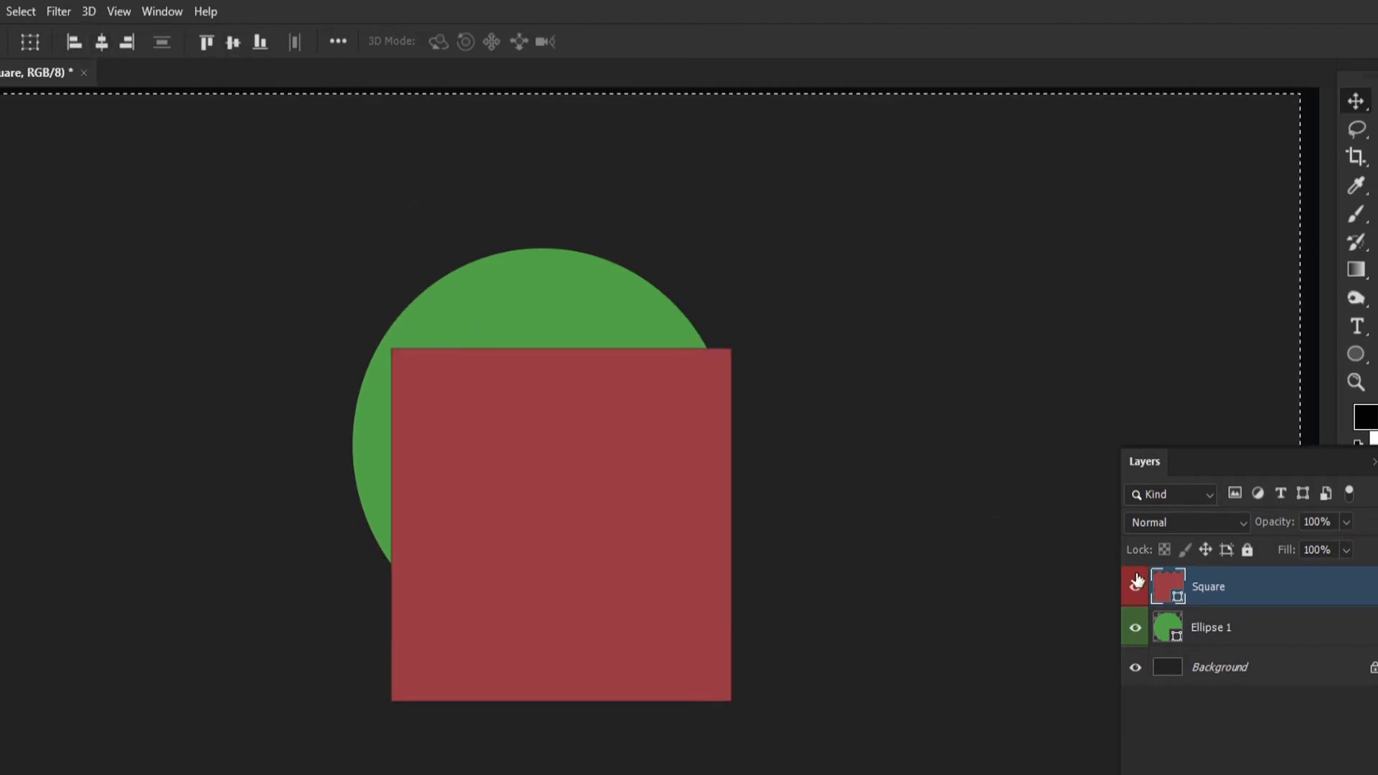
Center the green circle's layer on the canvas horizontally and vertically, and clear the canvas selection.
left_click(1216, 625)
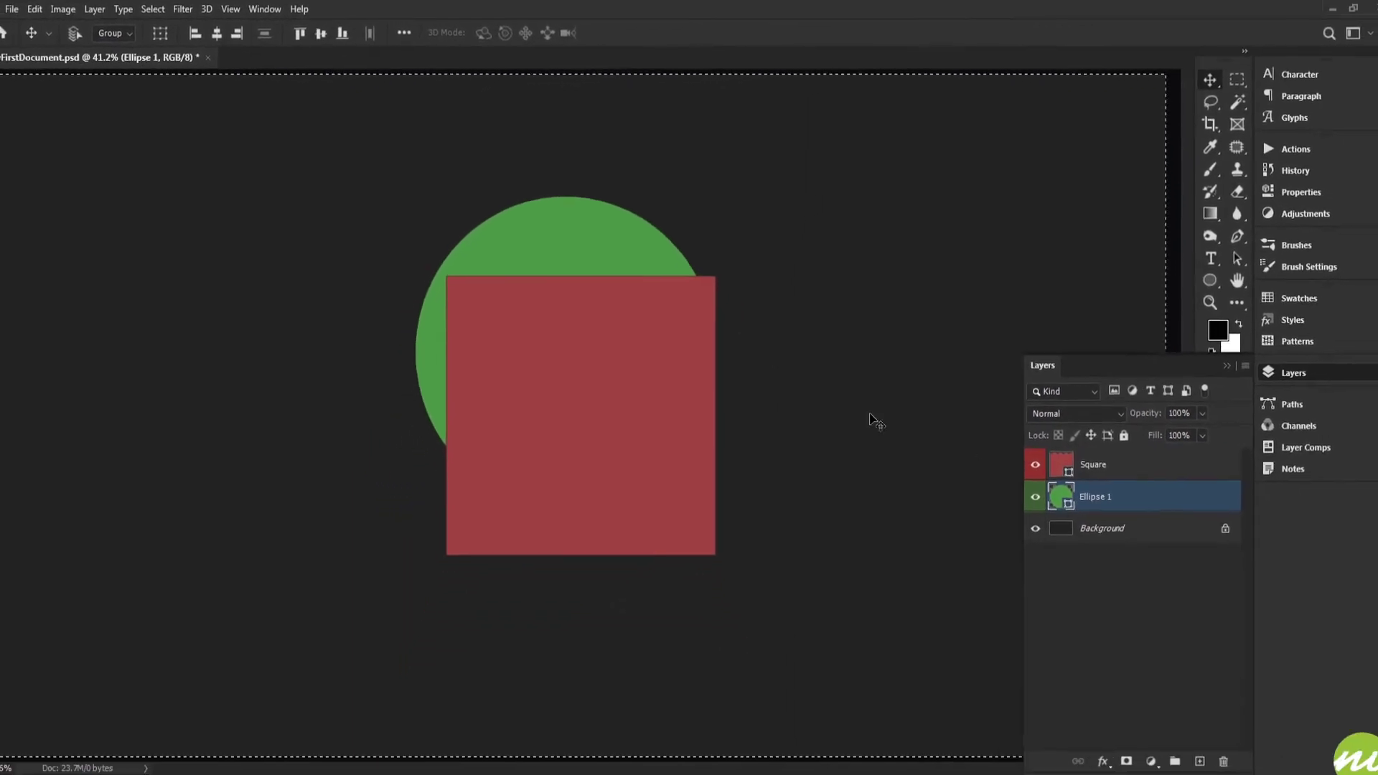
left_click(230, 36)
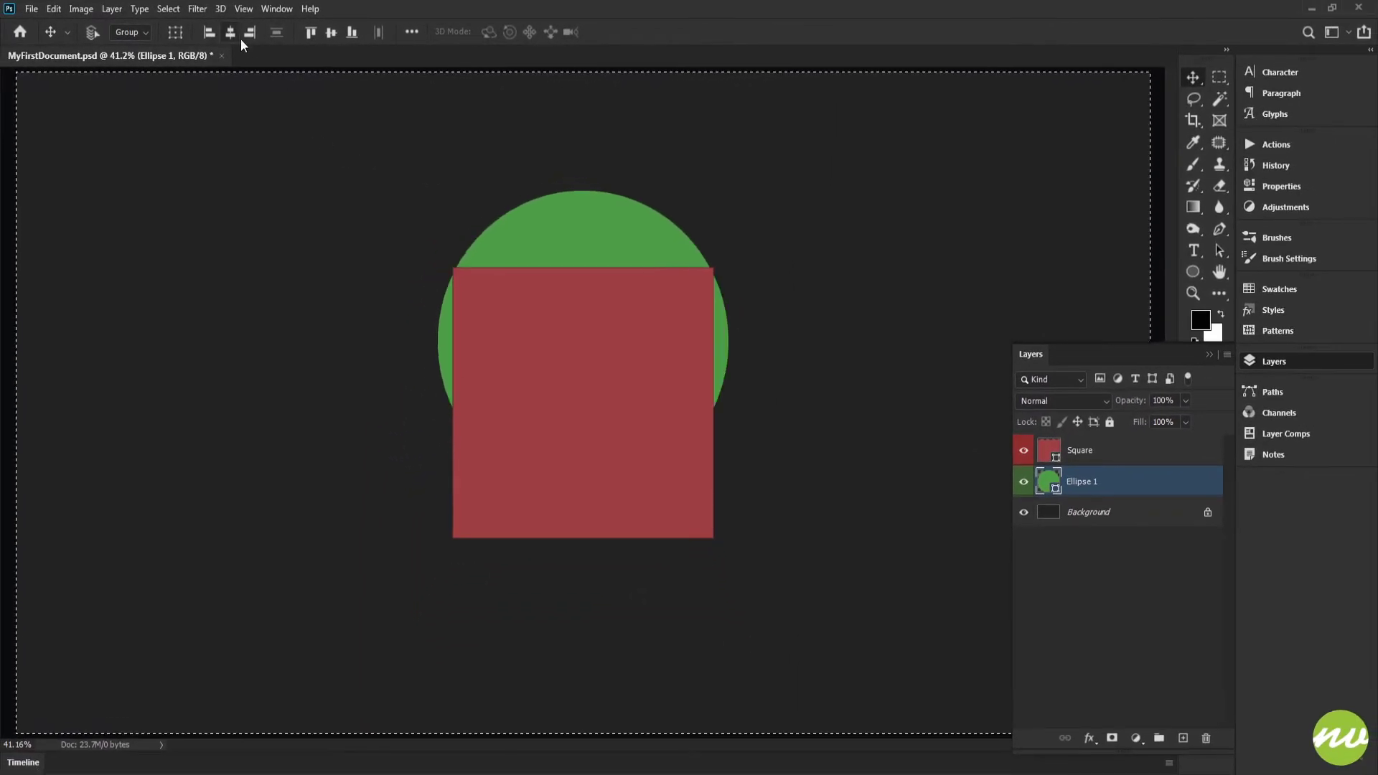
left_click(331, 35)
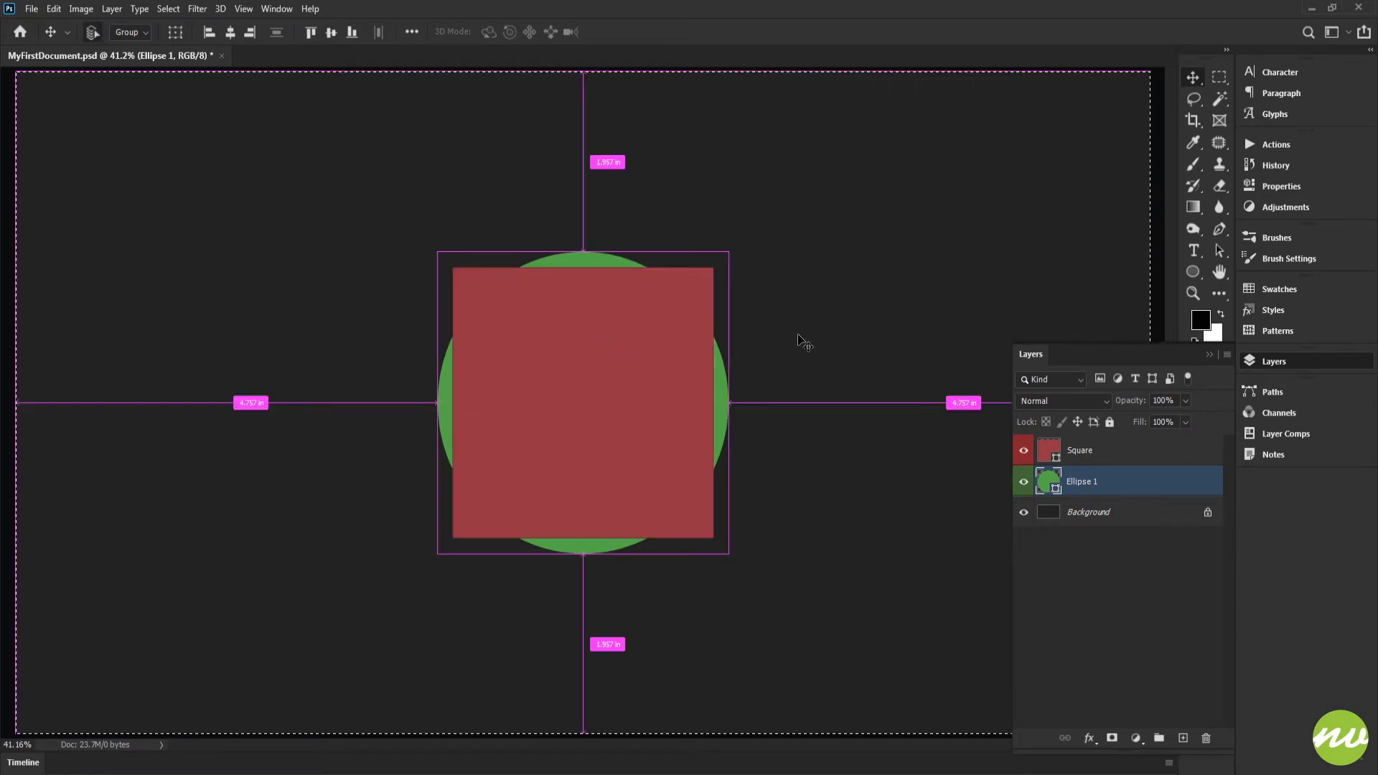
key("ctrl+d")
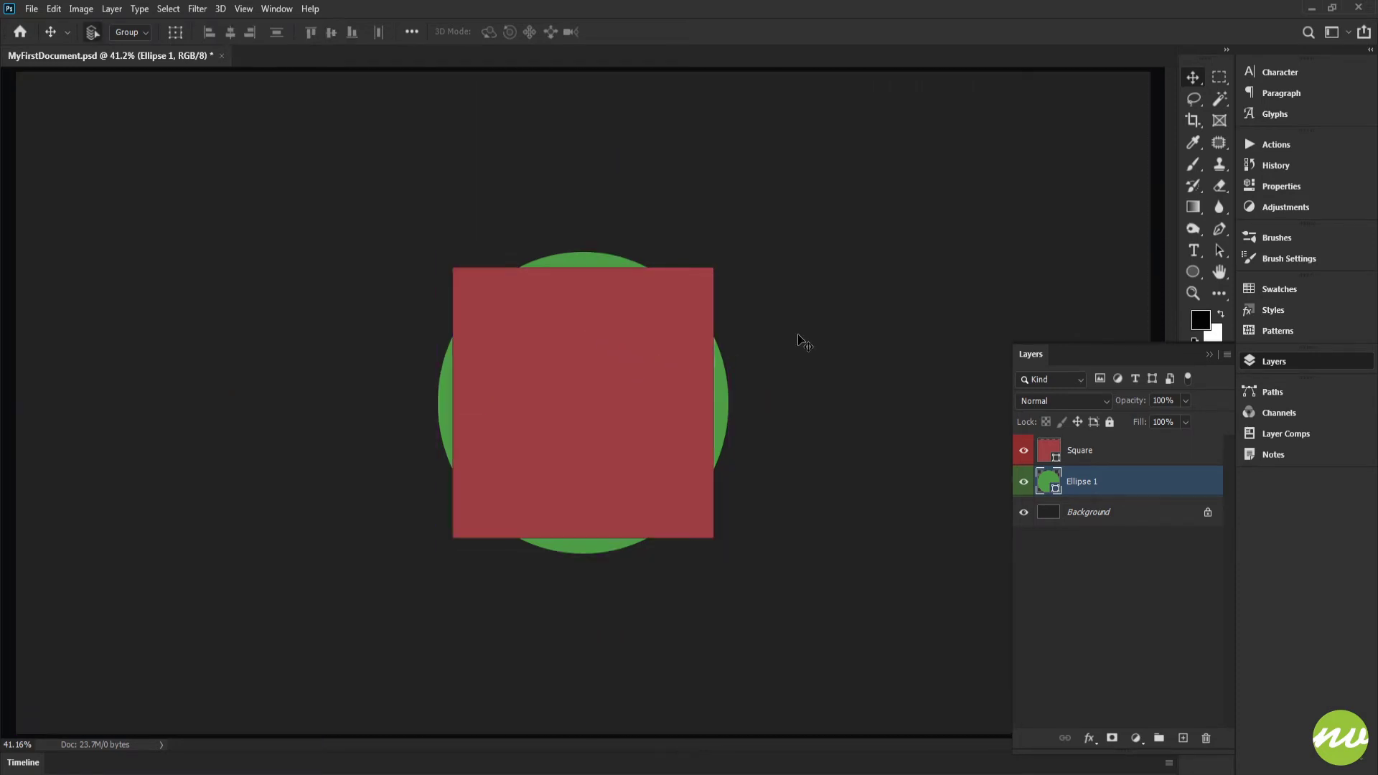
Rename the green circle's layer to Circle.
double_click(1080, 483)
type("Circle")
key("Return")
left_click(1076, 452)
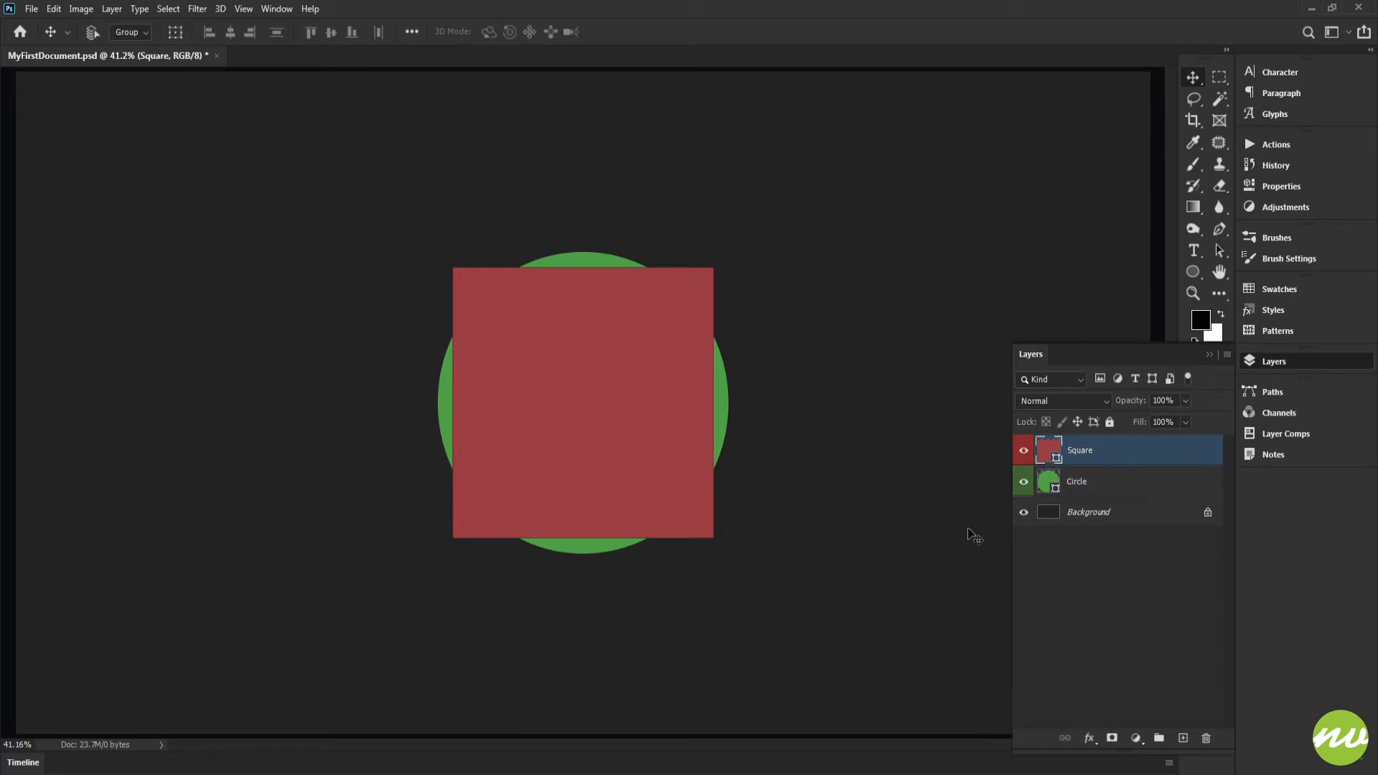
left_click(1088, 481)
left_click(1077, 458)
left_click(1077, 479)
Add the white text "Layers" on the canvas above the shapes, with its text layer directly above the Square layer.
left_click(1079, 458)
key("t")
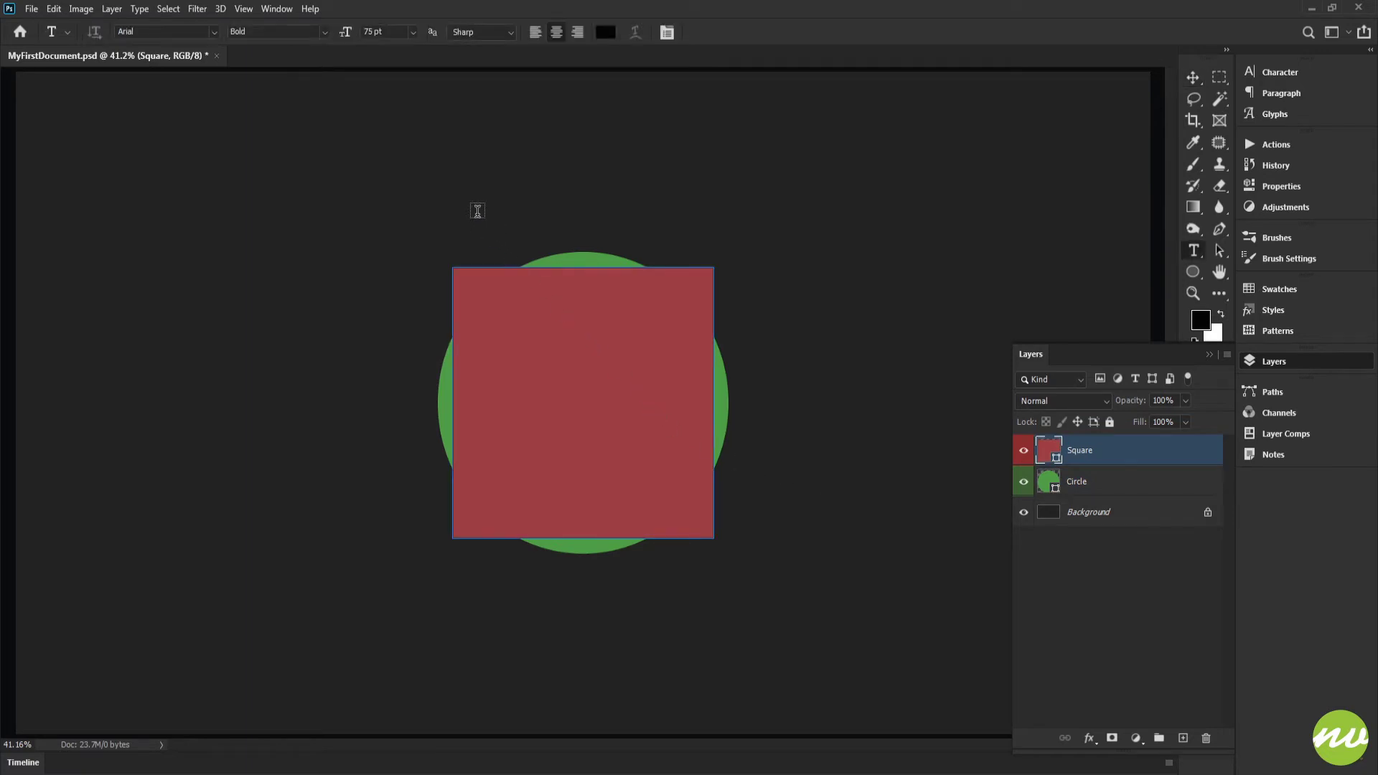
key("x")
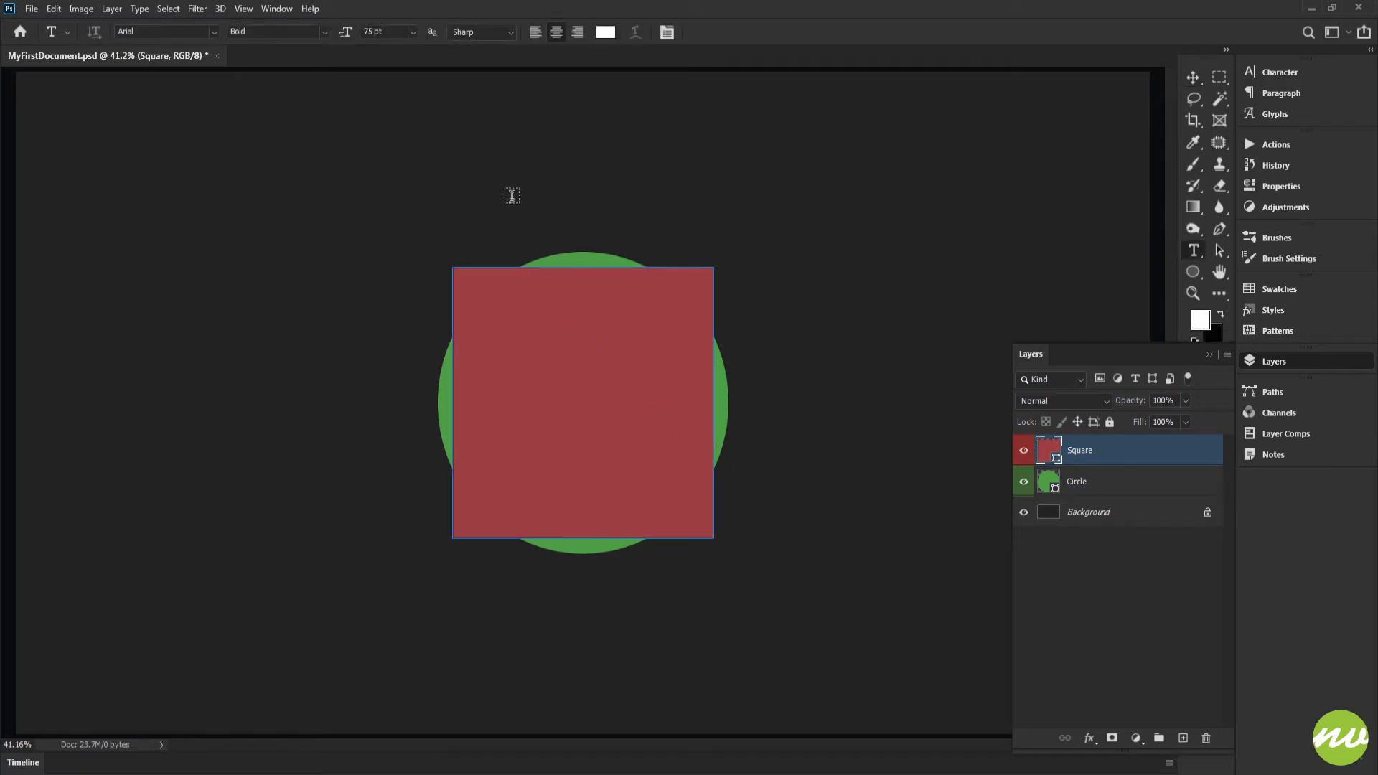
left_click(468, 203)
type("Layers")
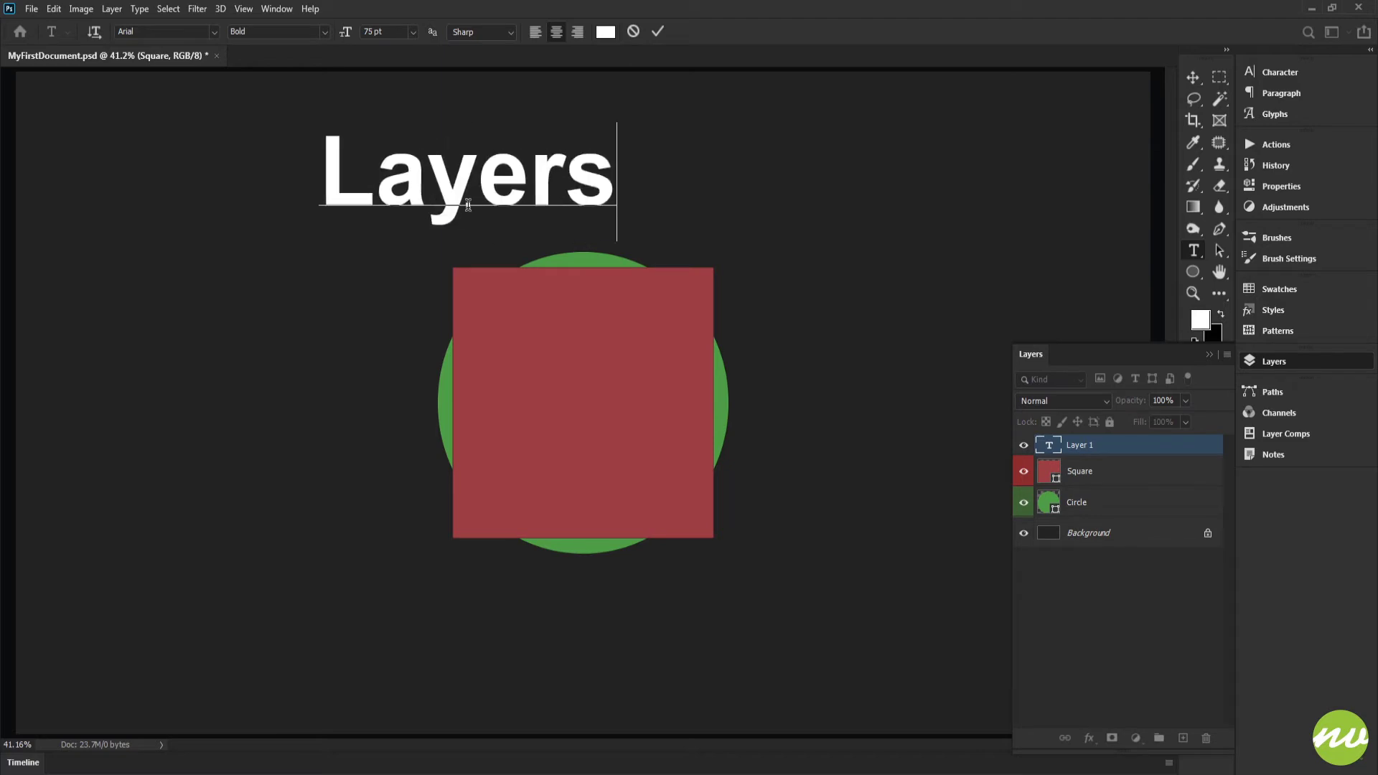
key("ctrl")
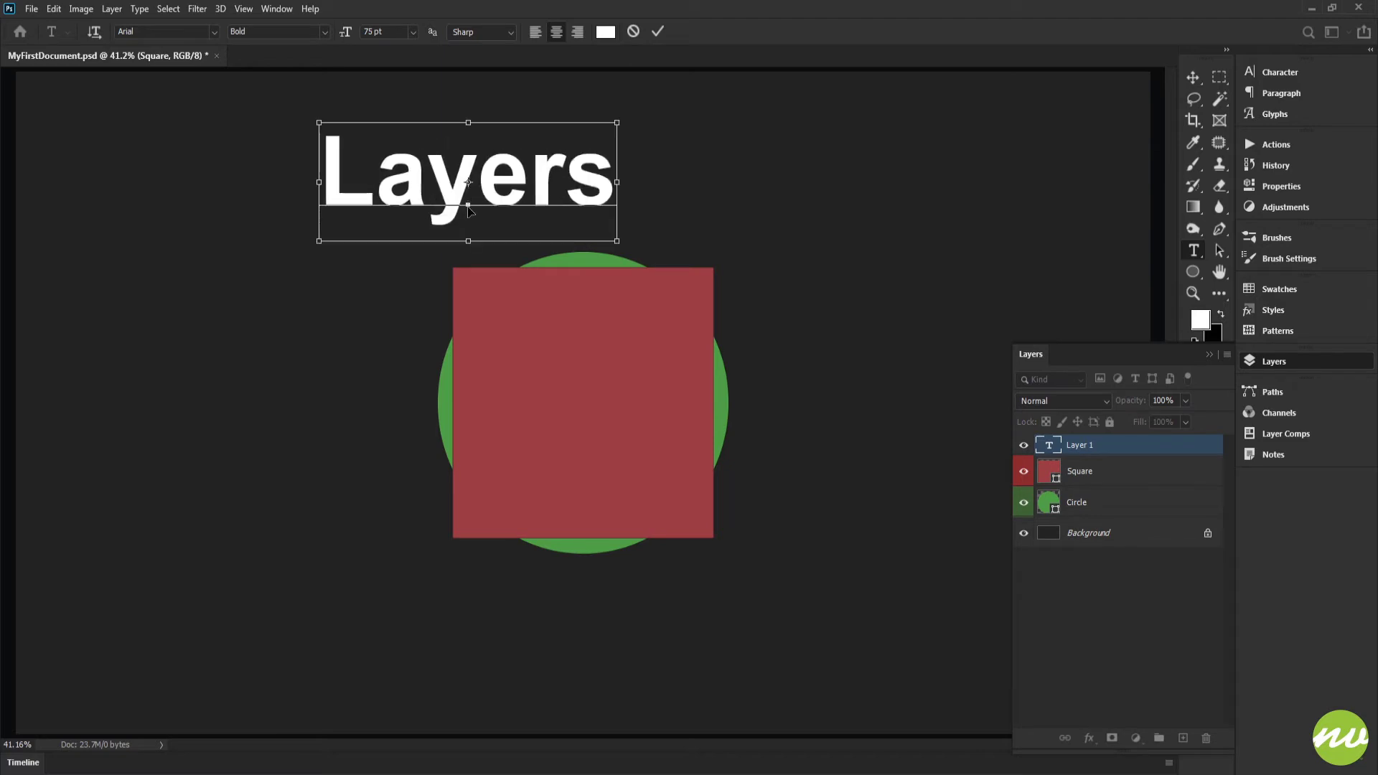
key("ctrl+Return")
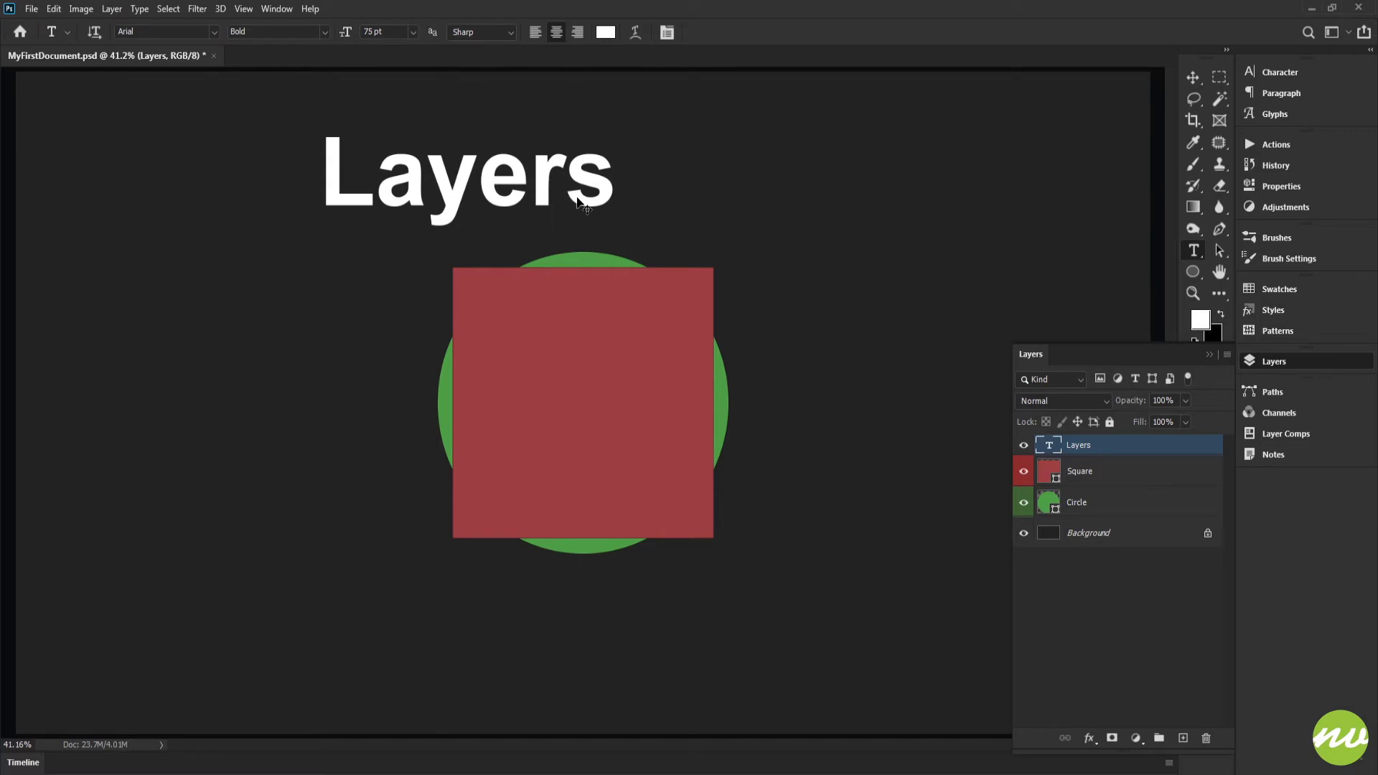
Center the "Layers" text on the canvas horizontally and vertically, and clear the canvas selection.
key("ctrl+a")
key("v")
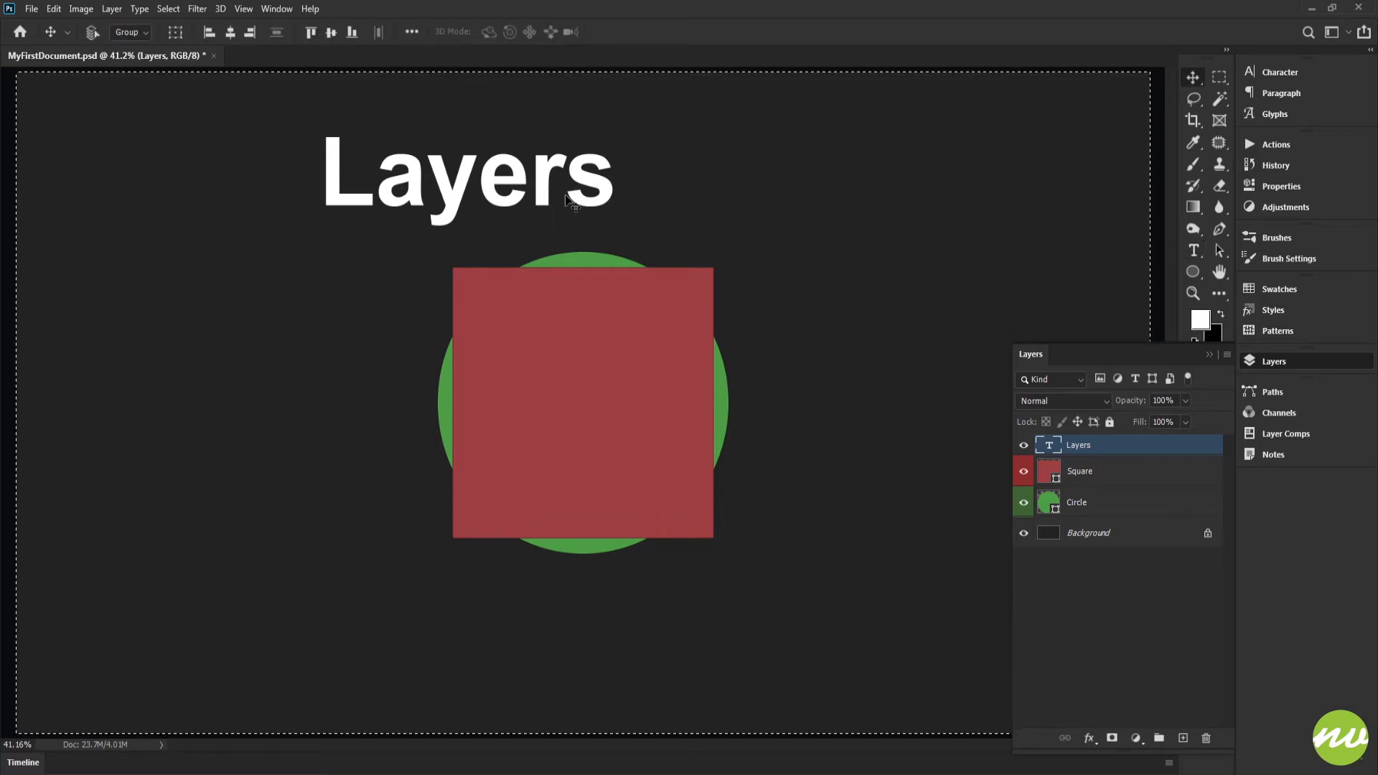
left_click(331, 32)
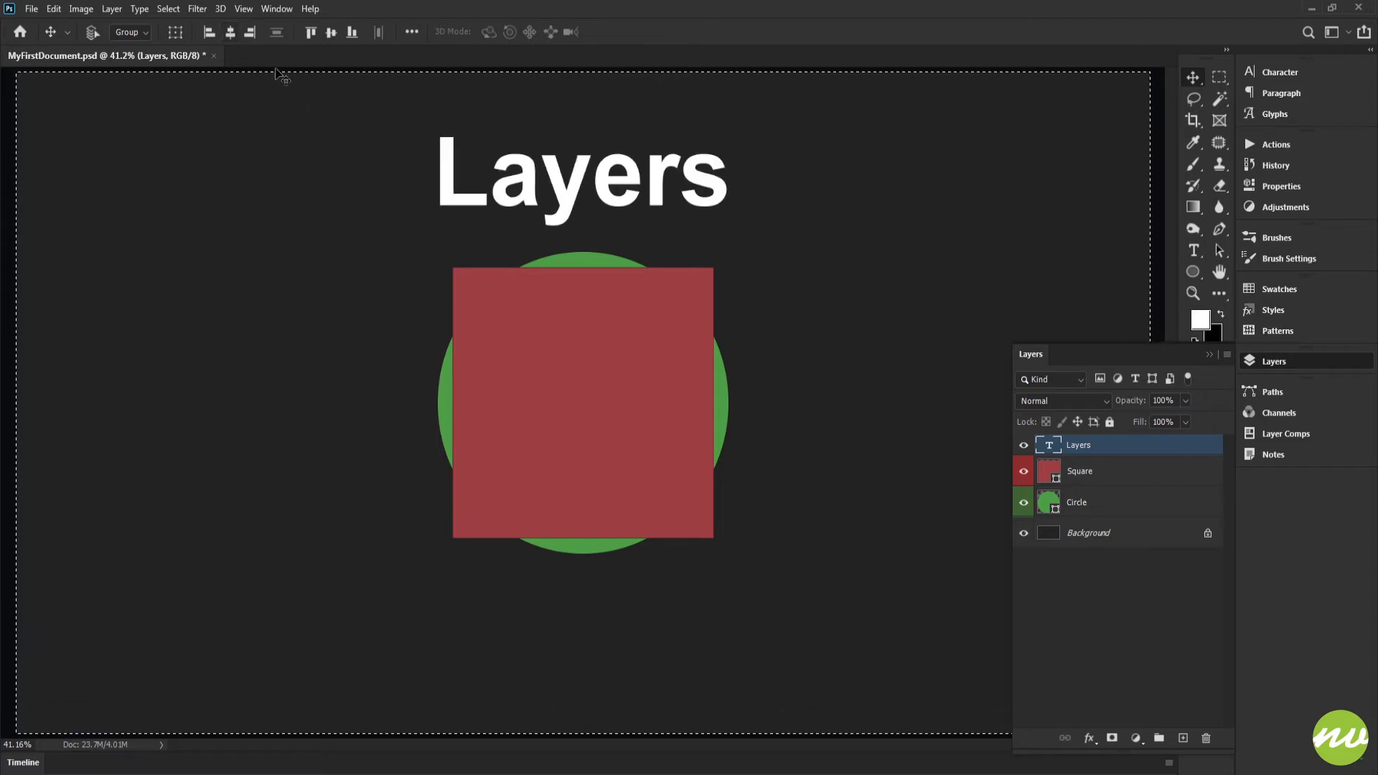
left_click(330, 32)
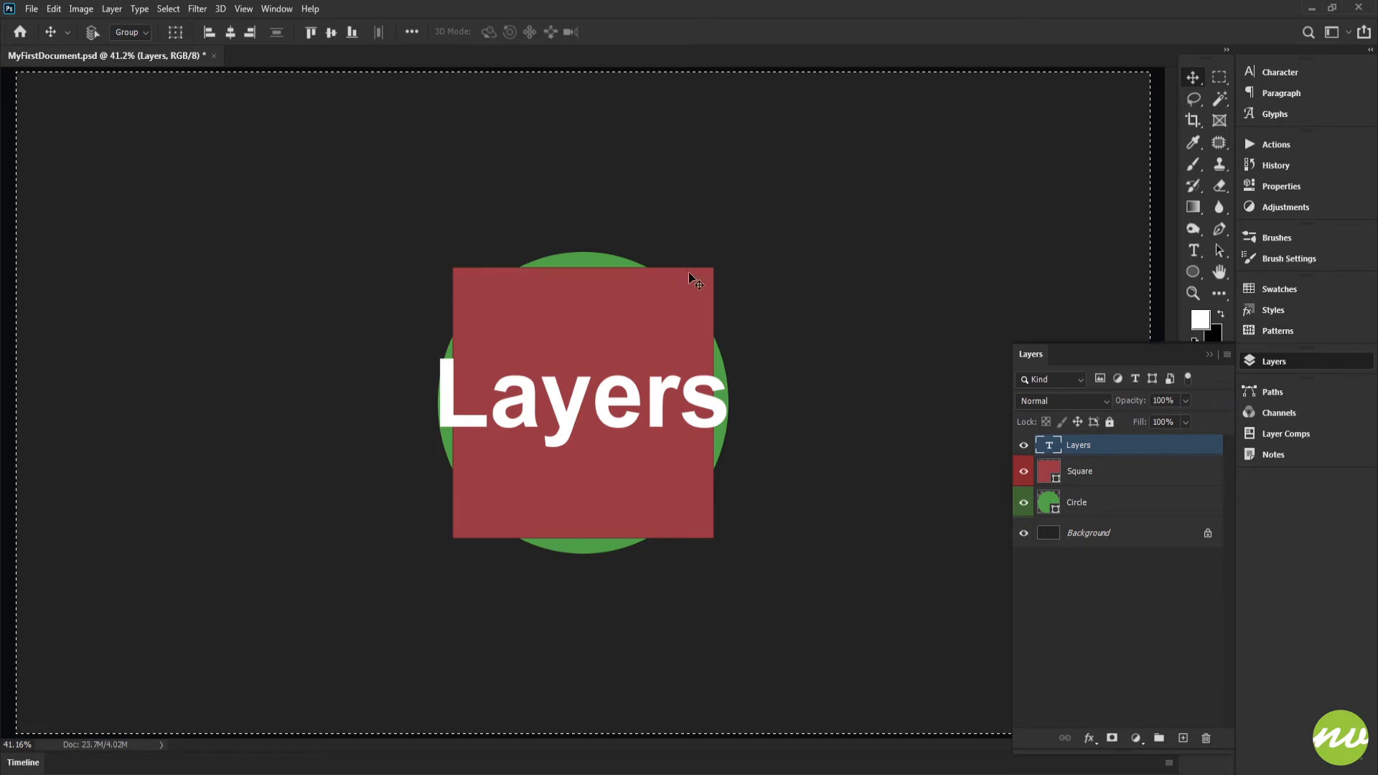
key("ctrl+d")
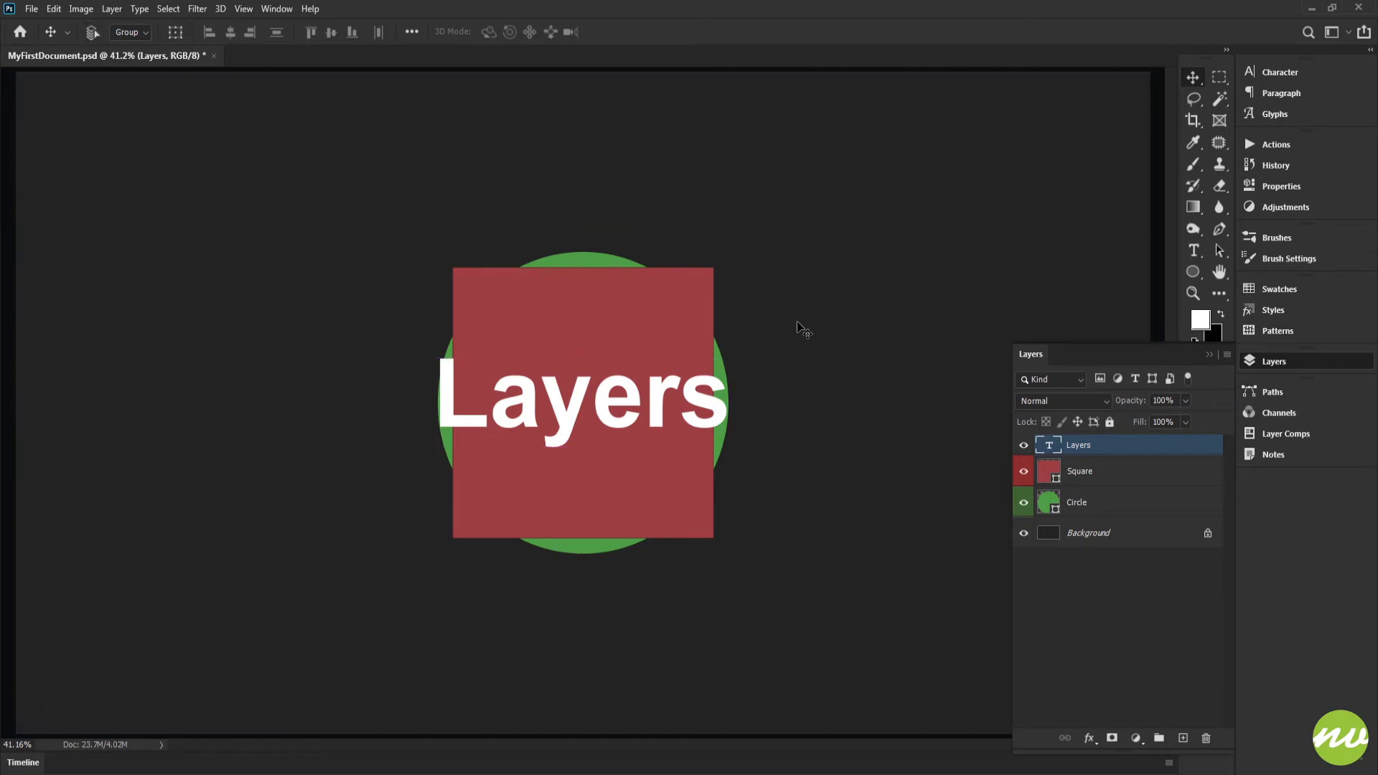
Hide the Layers text and Square layers and show them again, toggling the text layer's visibility once more.
key("h")
left_click(1024, 445)
left_click(1025, 471)
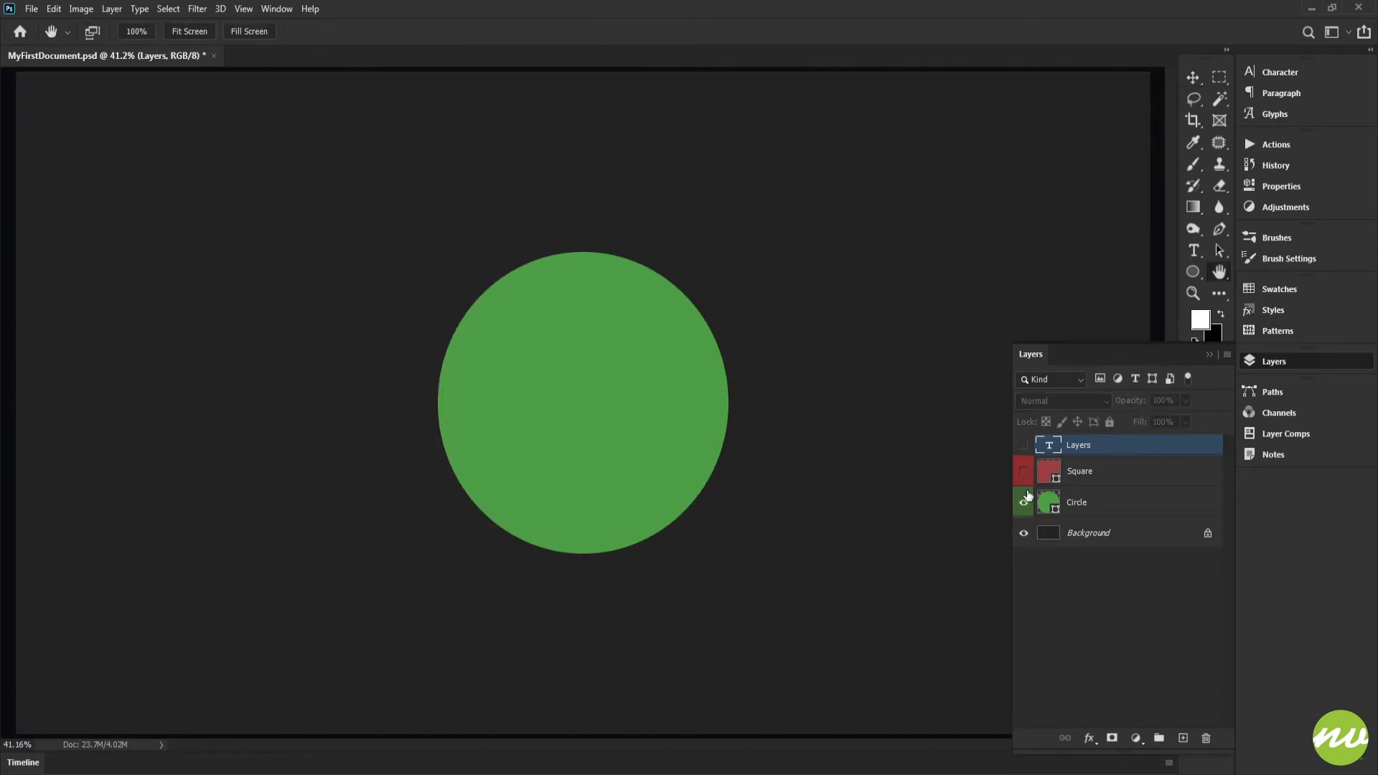
left_click(1025, 471)
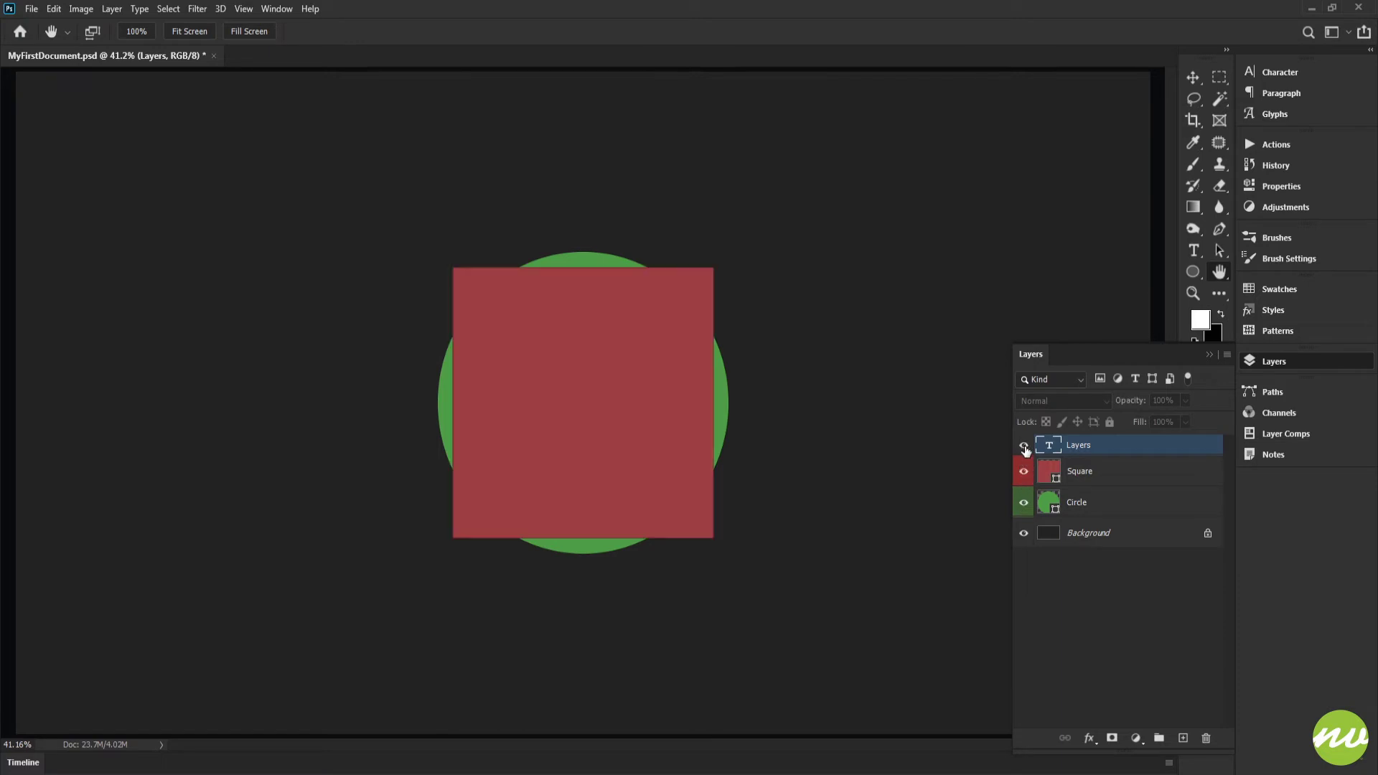
left_click(1024, 445)
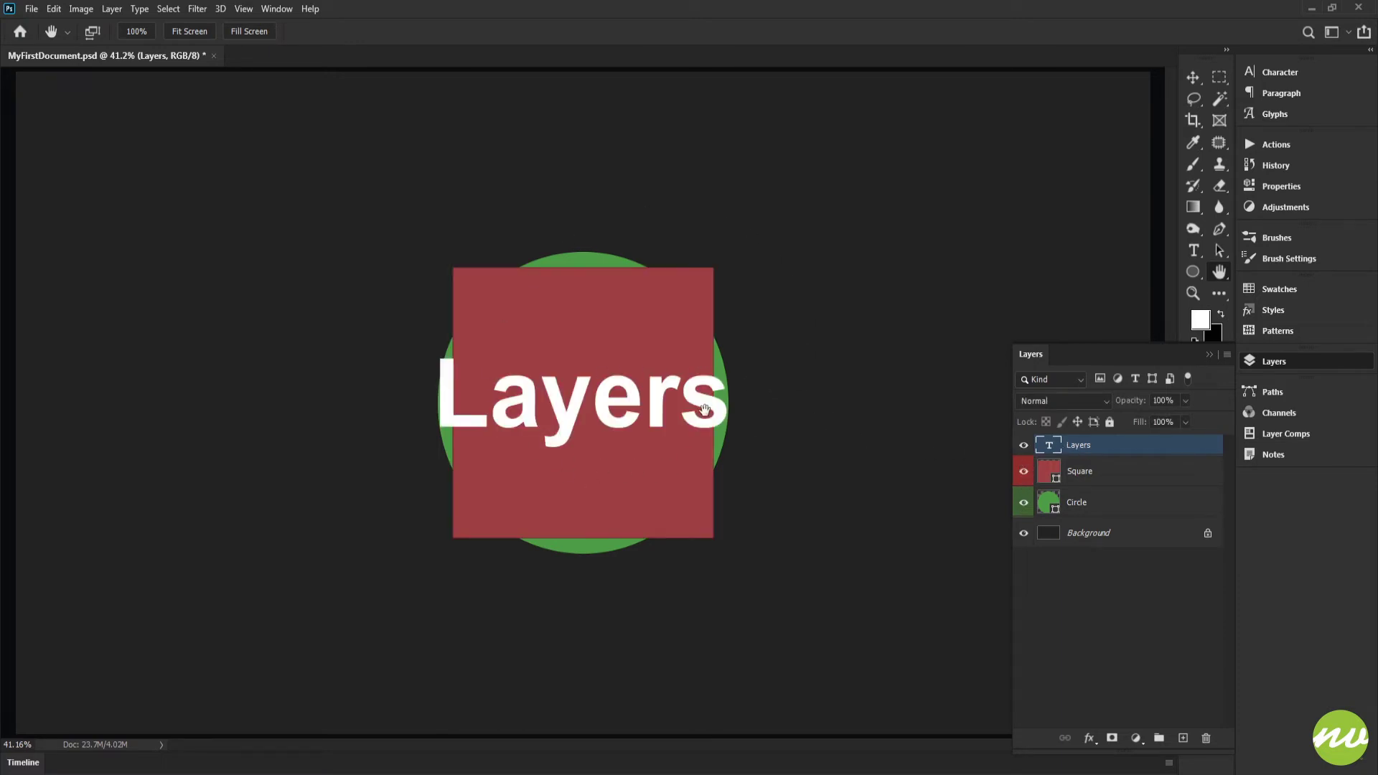
left_click(1025, 446)
left_click(1026, 448)
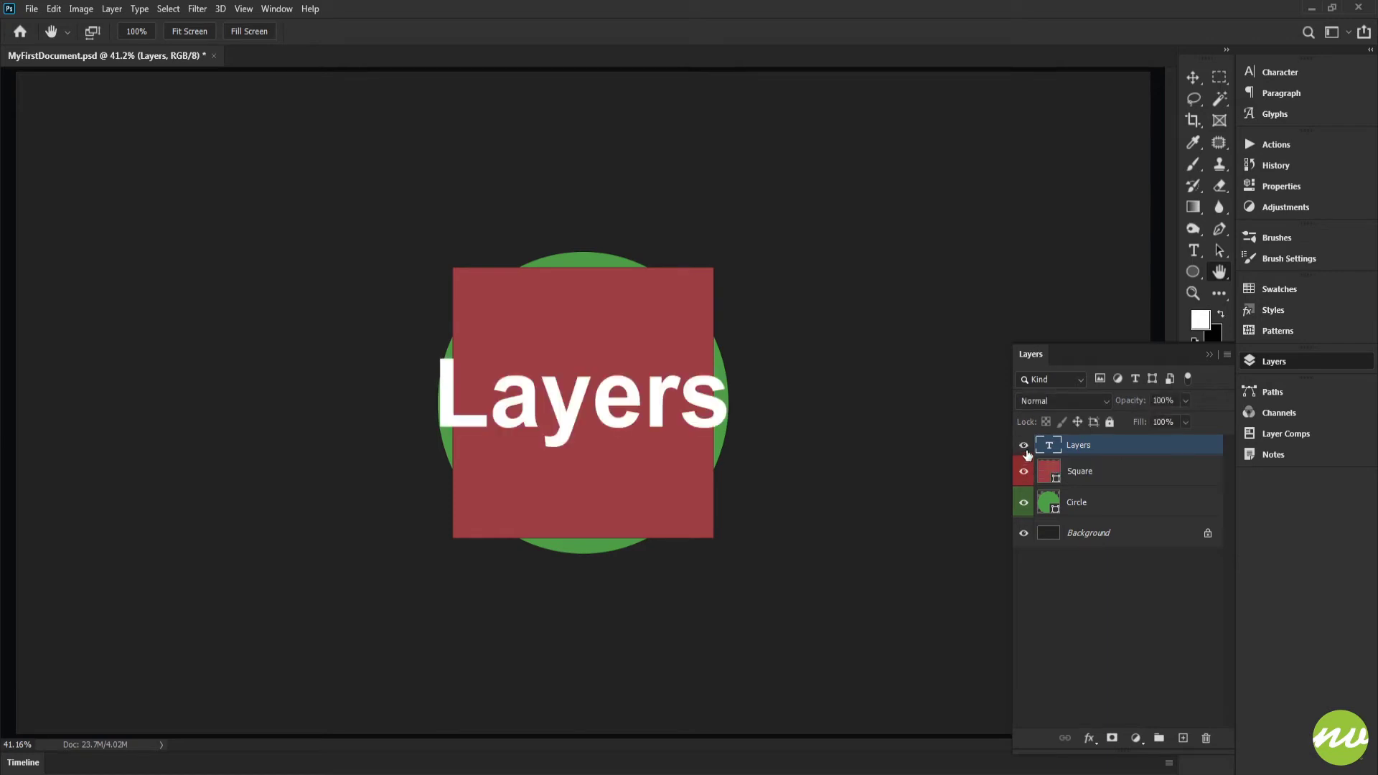
Hide the Layers text layer and clip the Square layer to the Circle layer below it.
left_click(1025, 447)
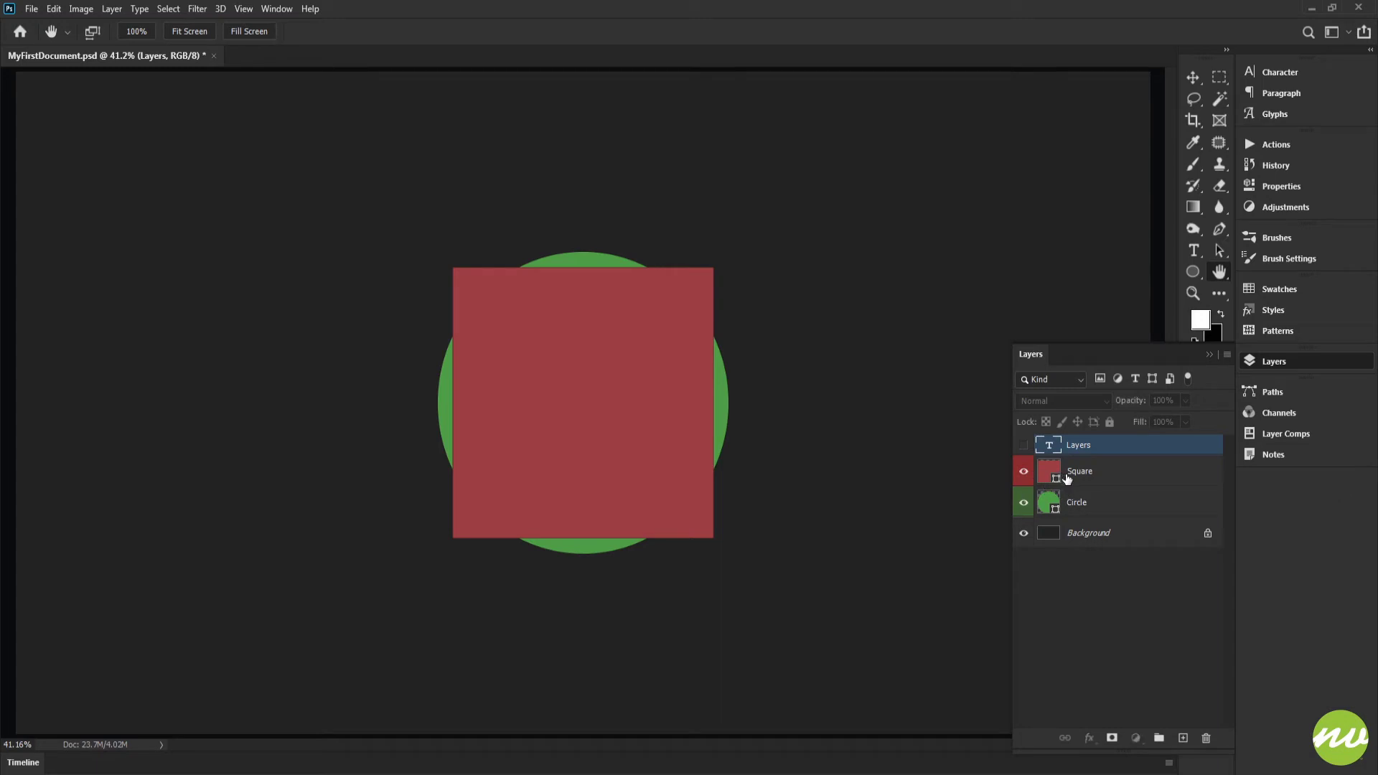
left_click(1092, 479)
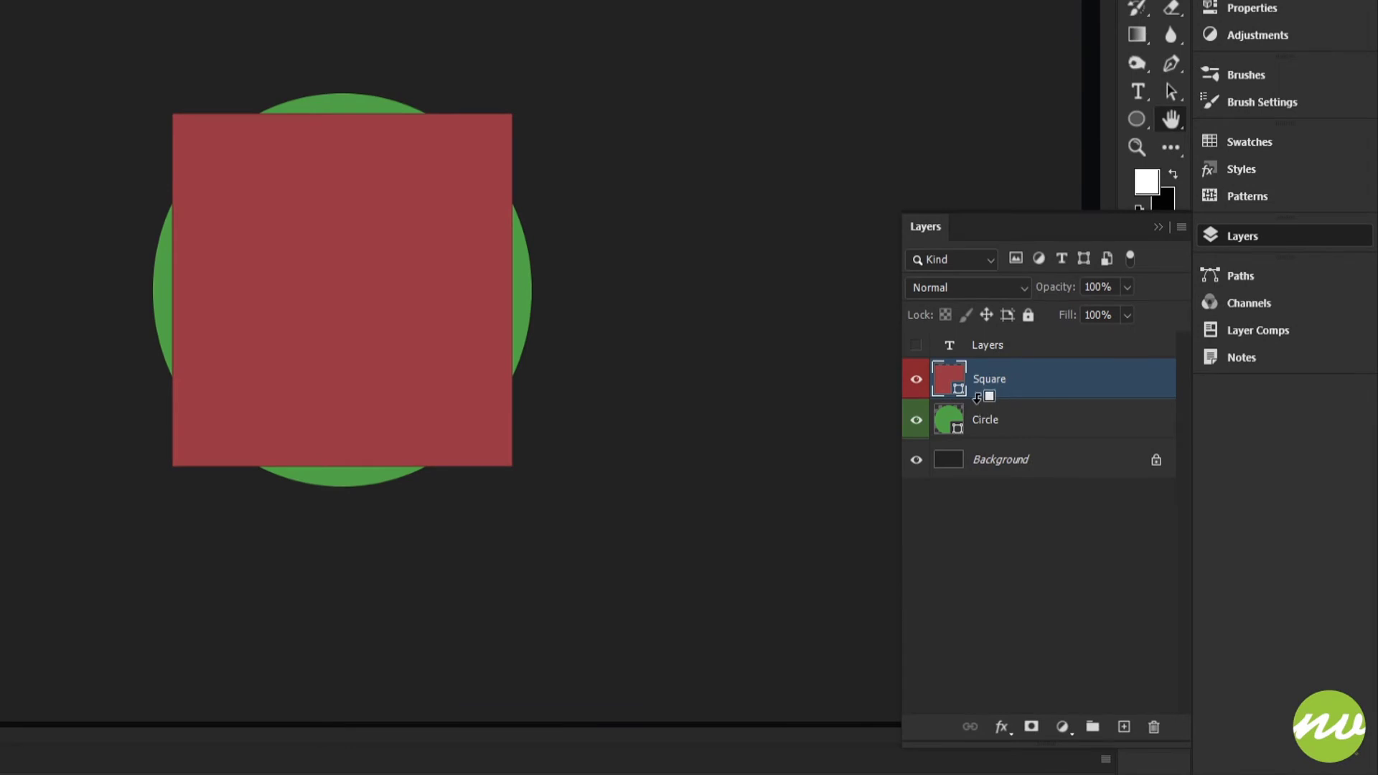
left_click(977, 397, "alt")
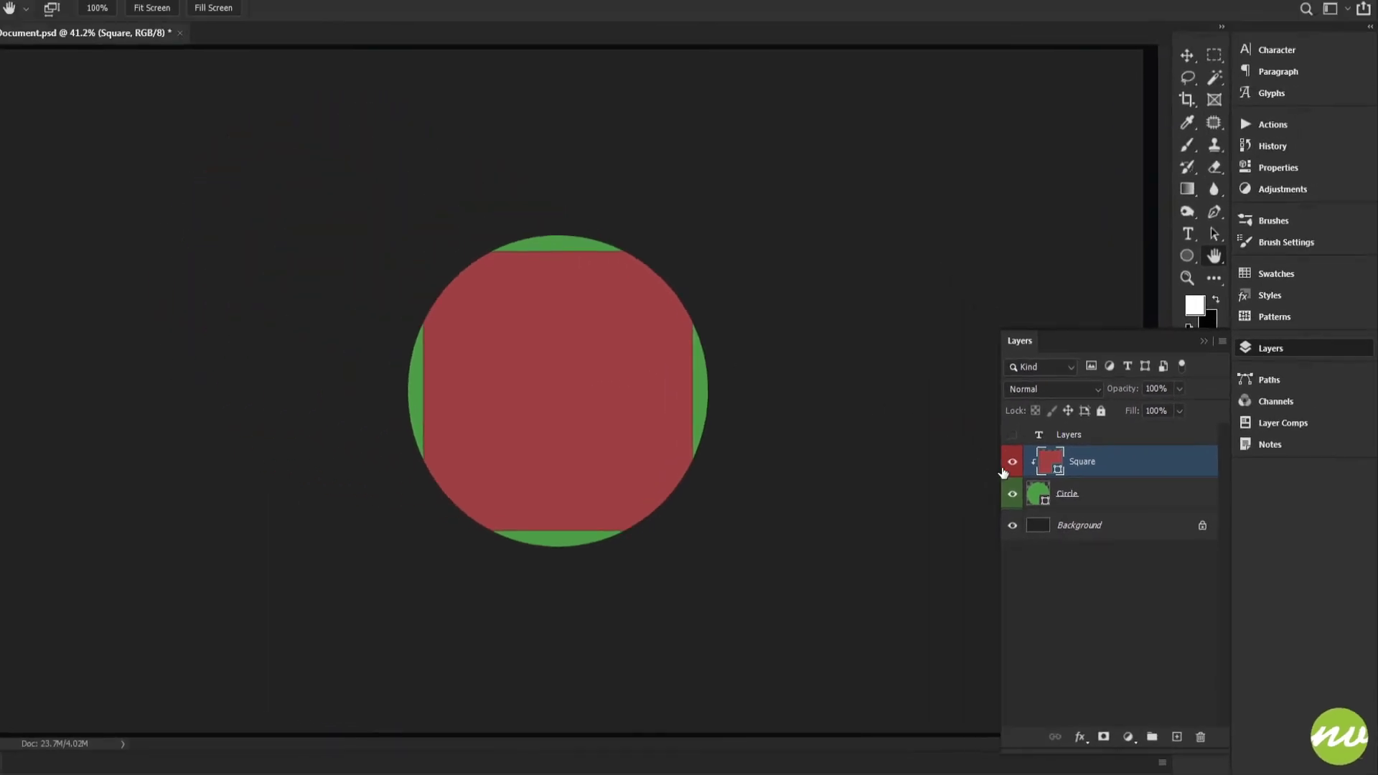
Show the Layers text layer and add it to the clipping group based on the Circle layer.
left_click(1012, 434)
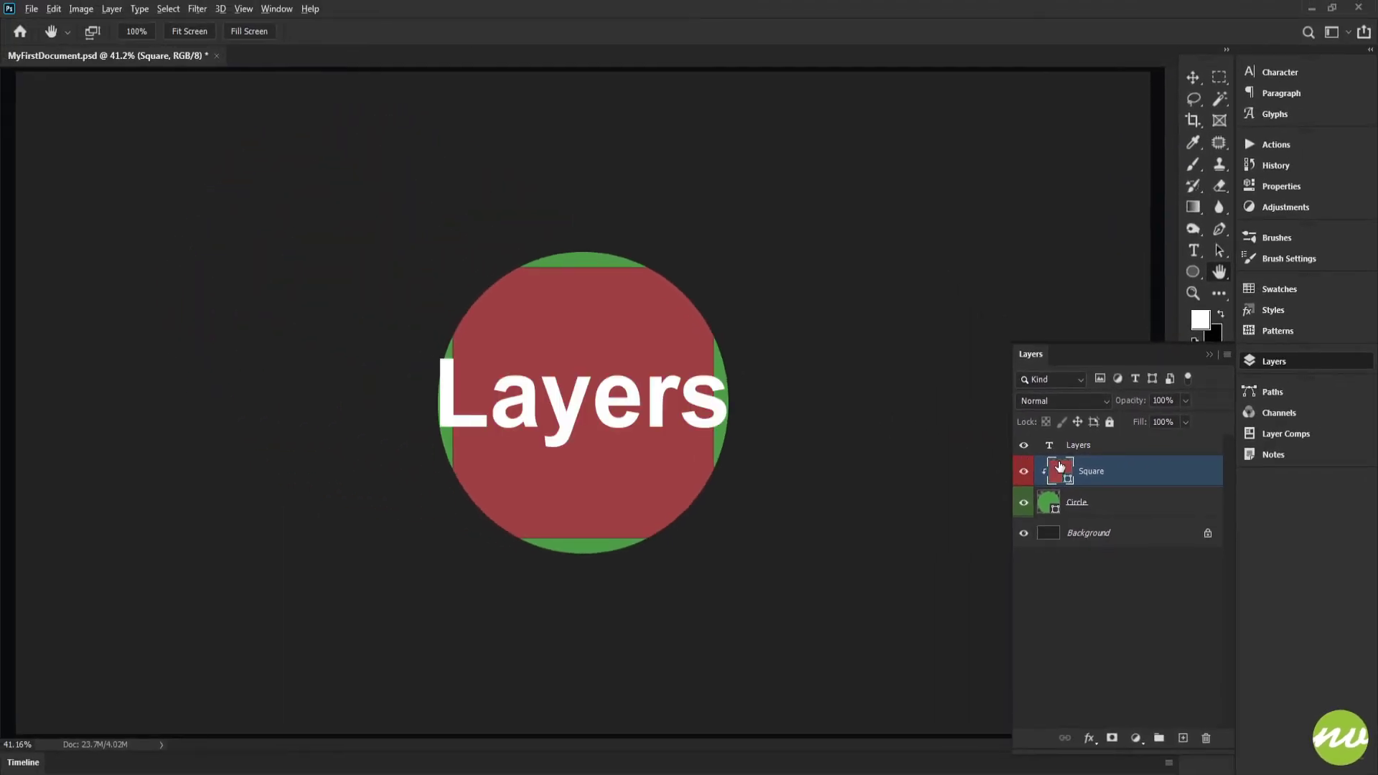
left_click_drag(1060, 467, 1061, 453)
left_click(1060, 454, "alt")
left_click(1079, 503)
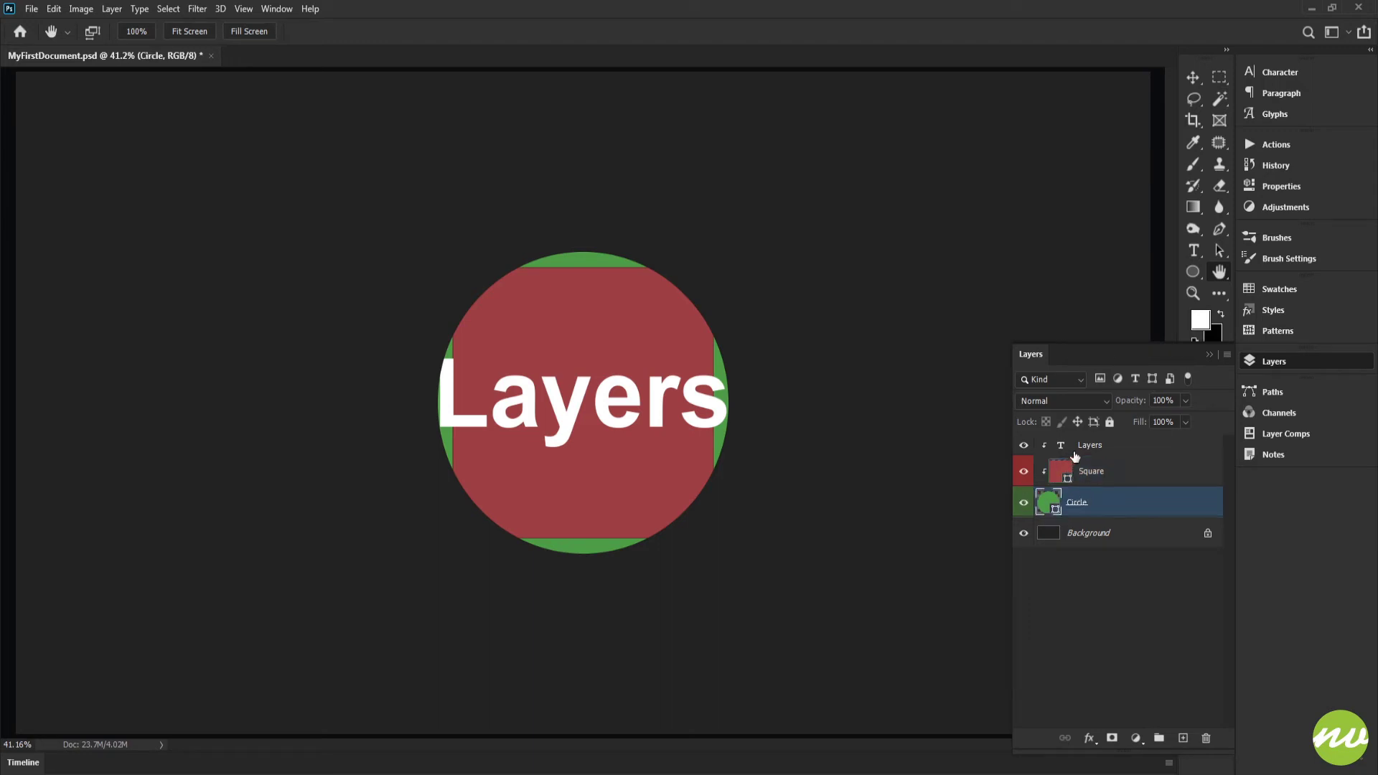
left_click(1075, 454)
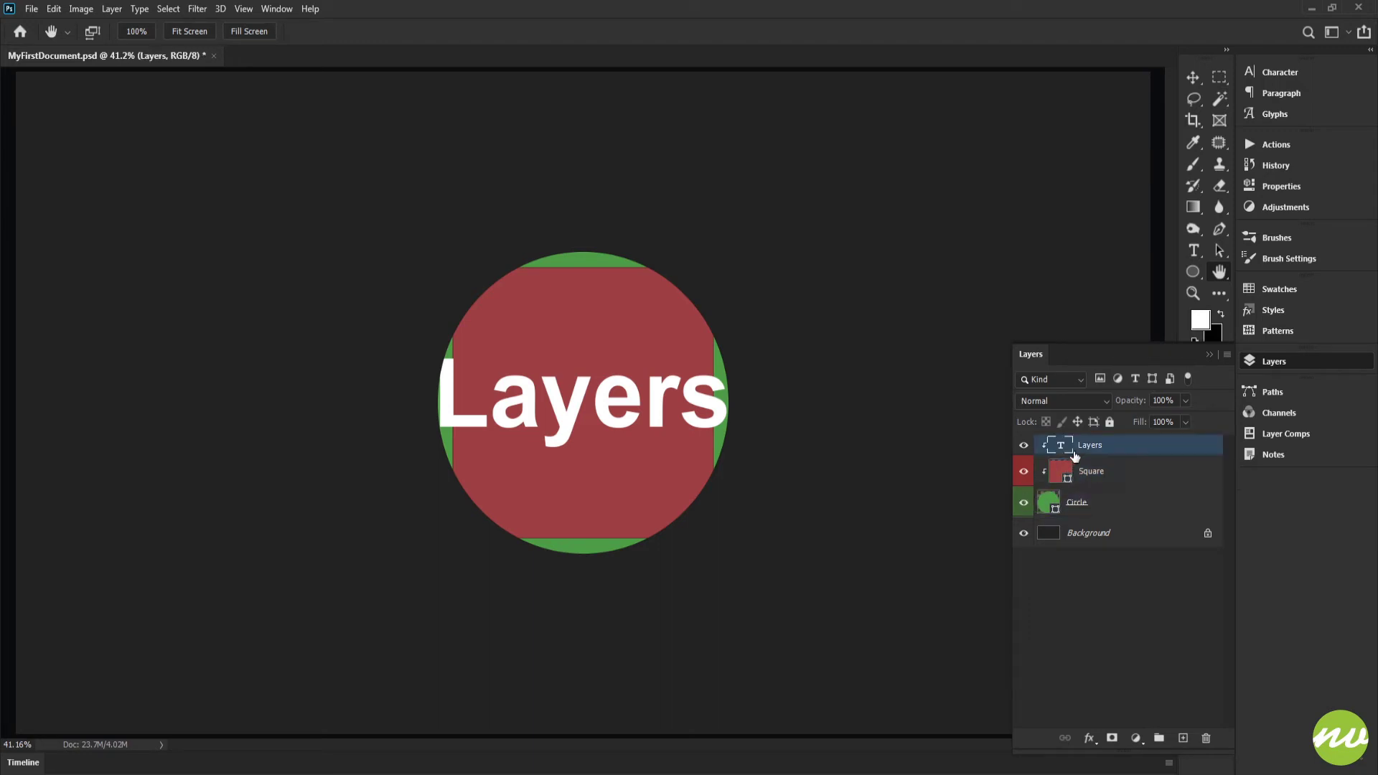
Try a font size of 100 pt on the clipped Layers text.
left_click(1258, 85)
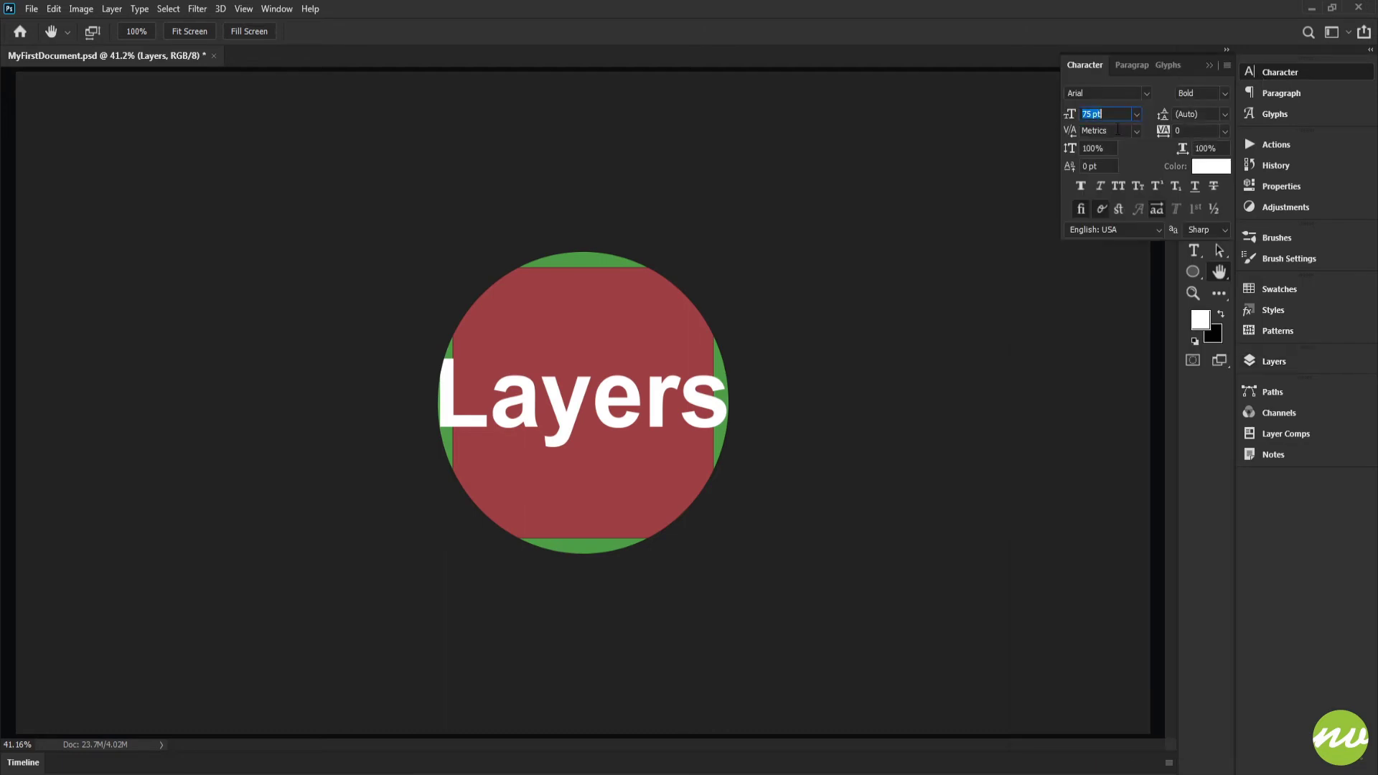
key("Return")
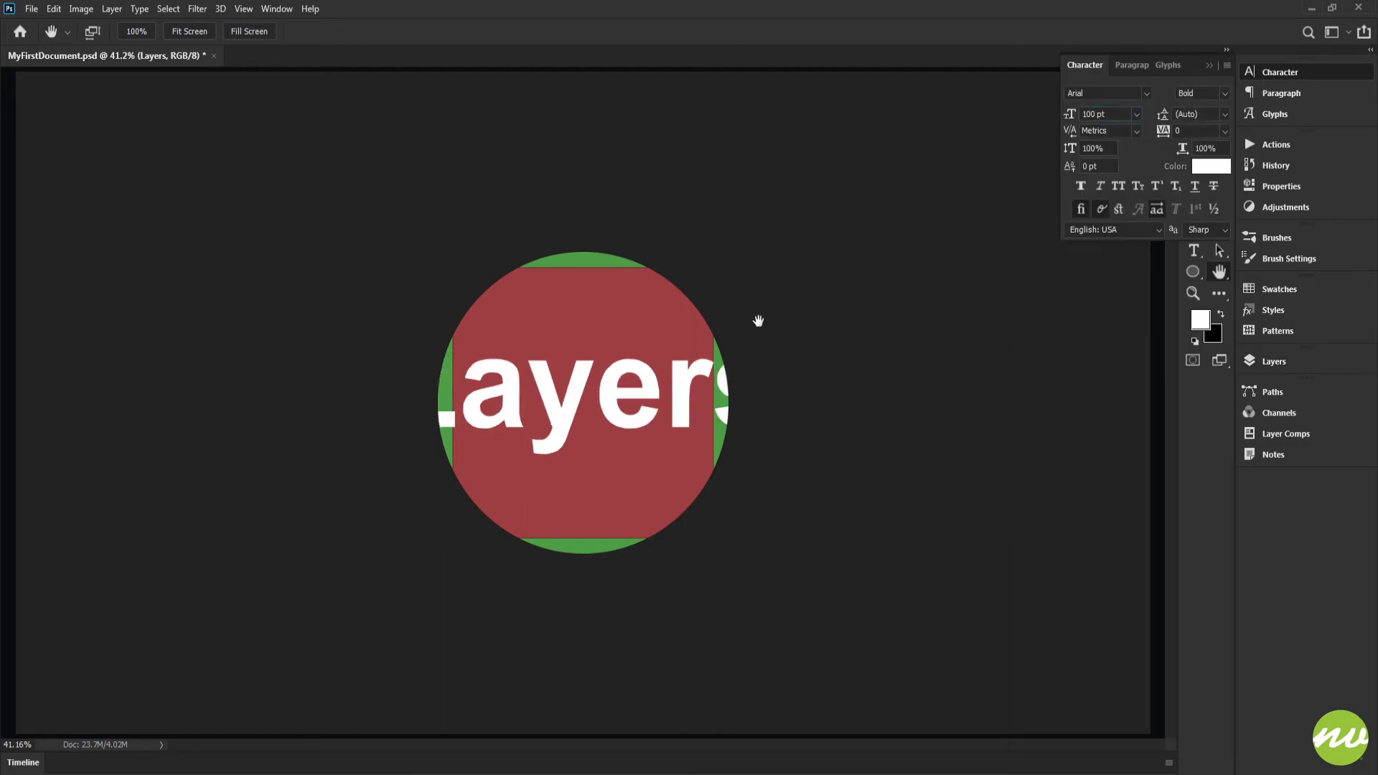
left_click(1302, 361)
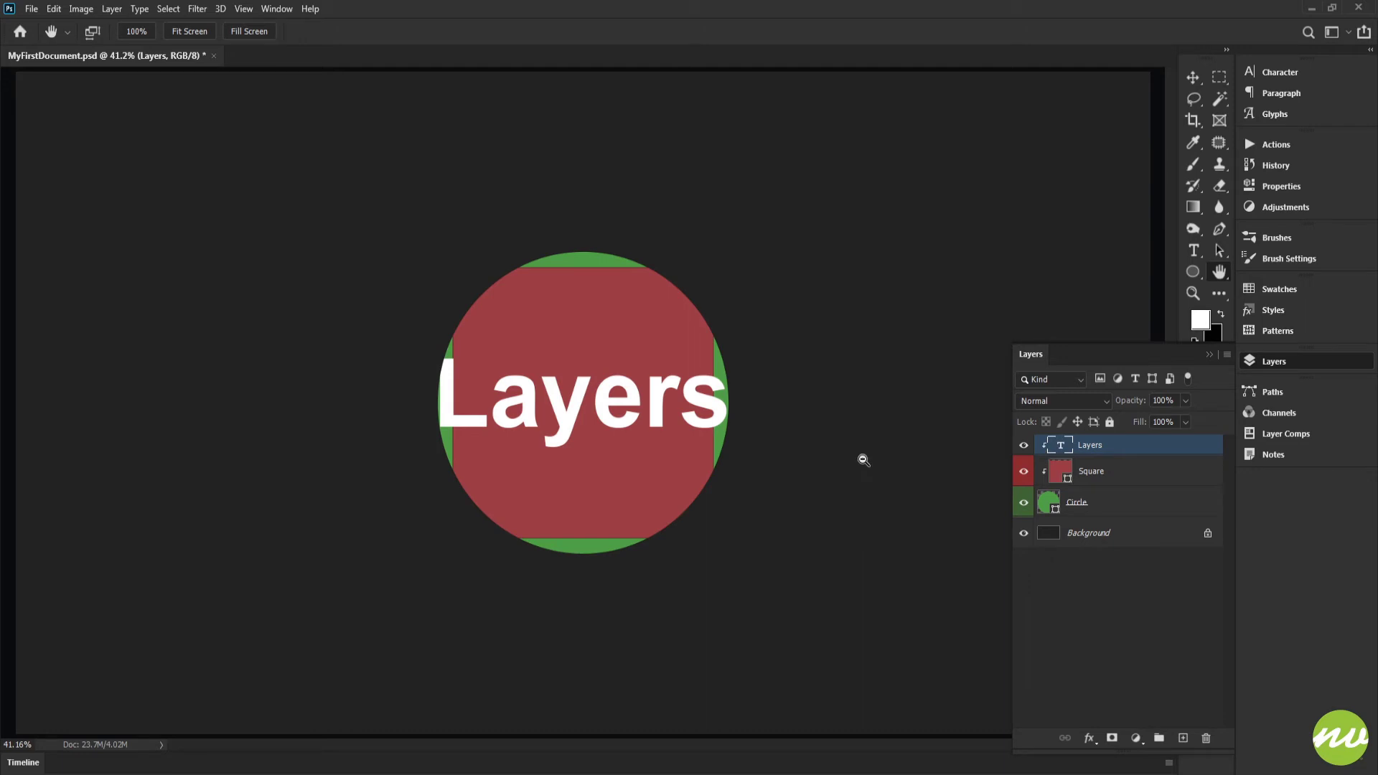
Release the Layers text layer from its clipping mask and hide it.
key("ctrl+alt+g")
key("ctrl+alt+g")
key("ctrl+alt+g")
left_click(1024, 445)
Rotate the clipped Square layer into a diamond standing on its corner, and release its clipping mask.
left_click(1053, 475)
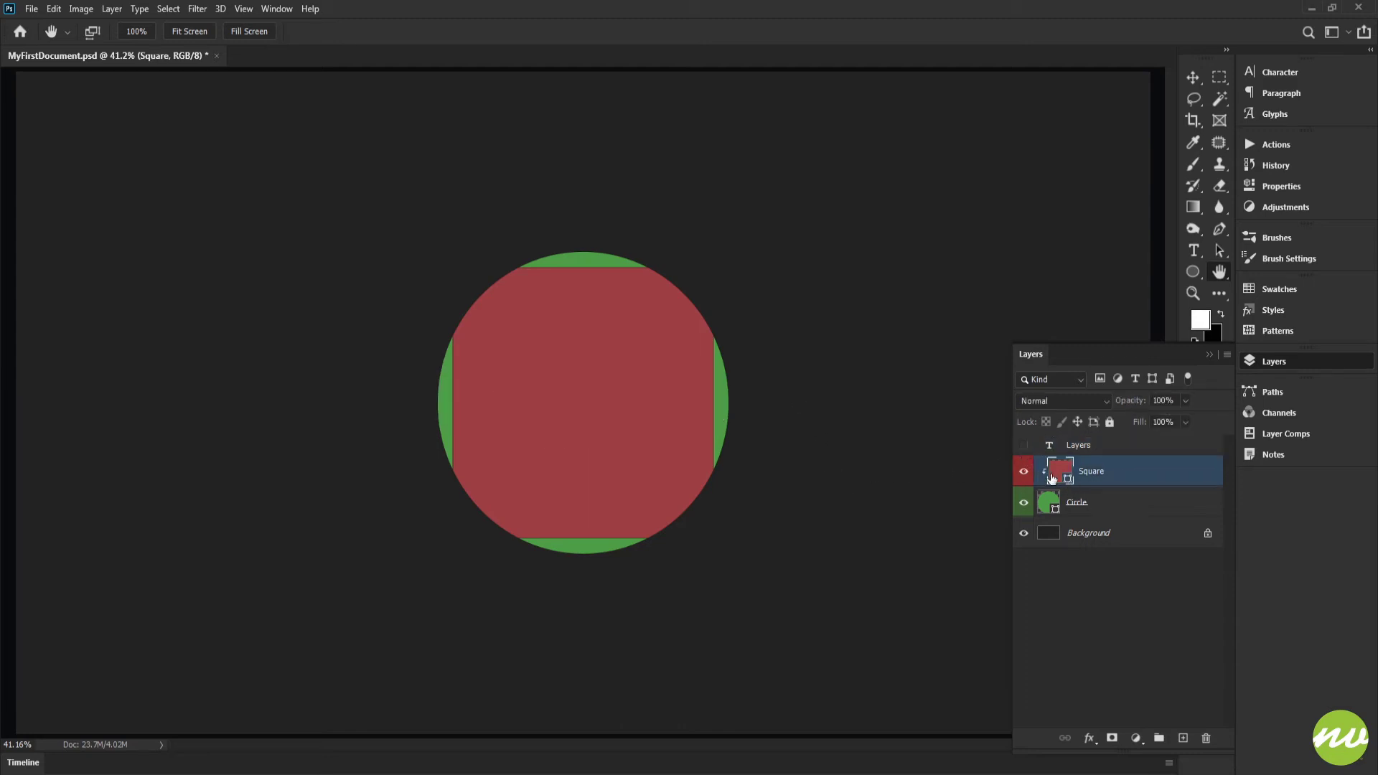
key("ctrl+t")
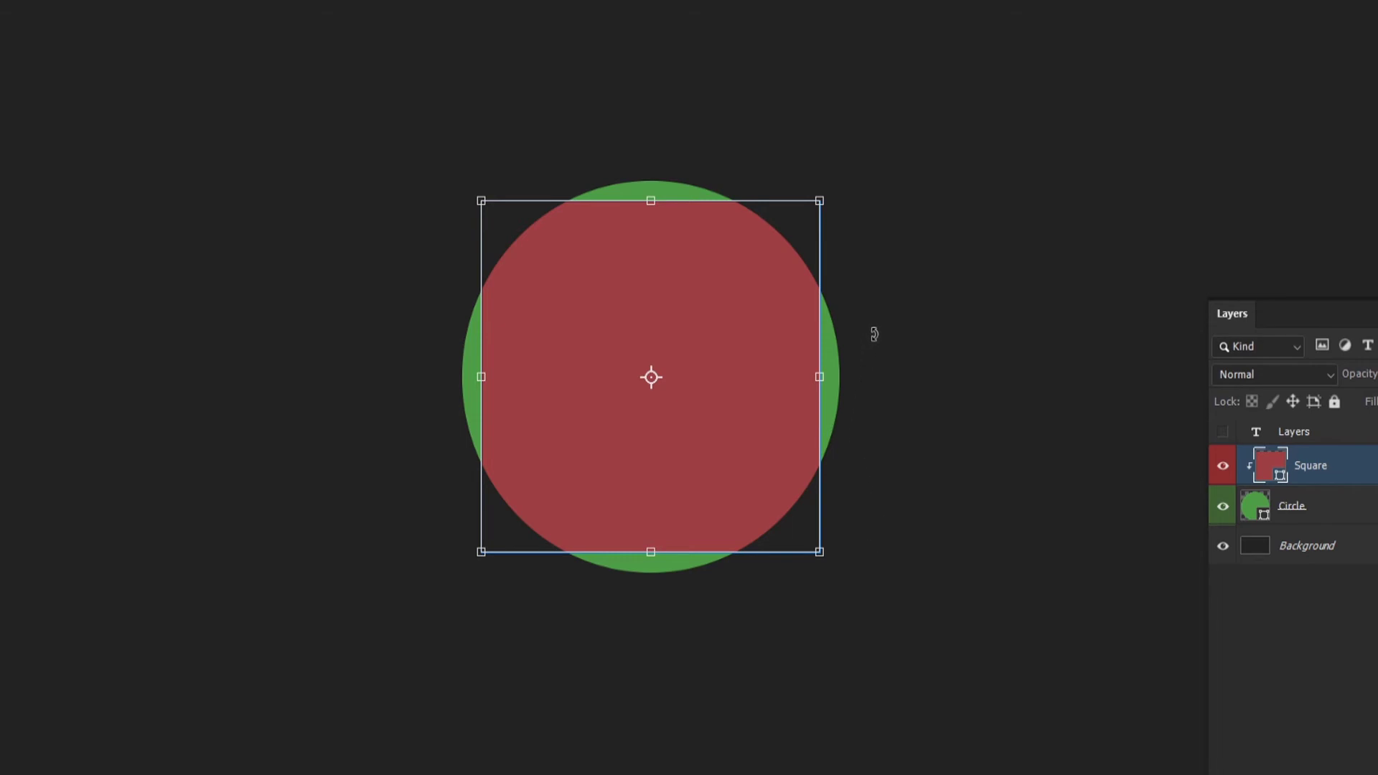
left_click_drag(876, 323, 835, 514)
key("Return")
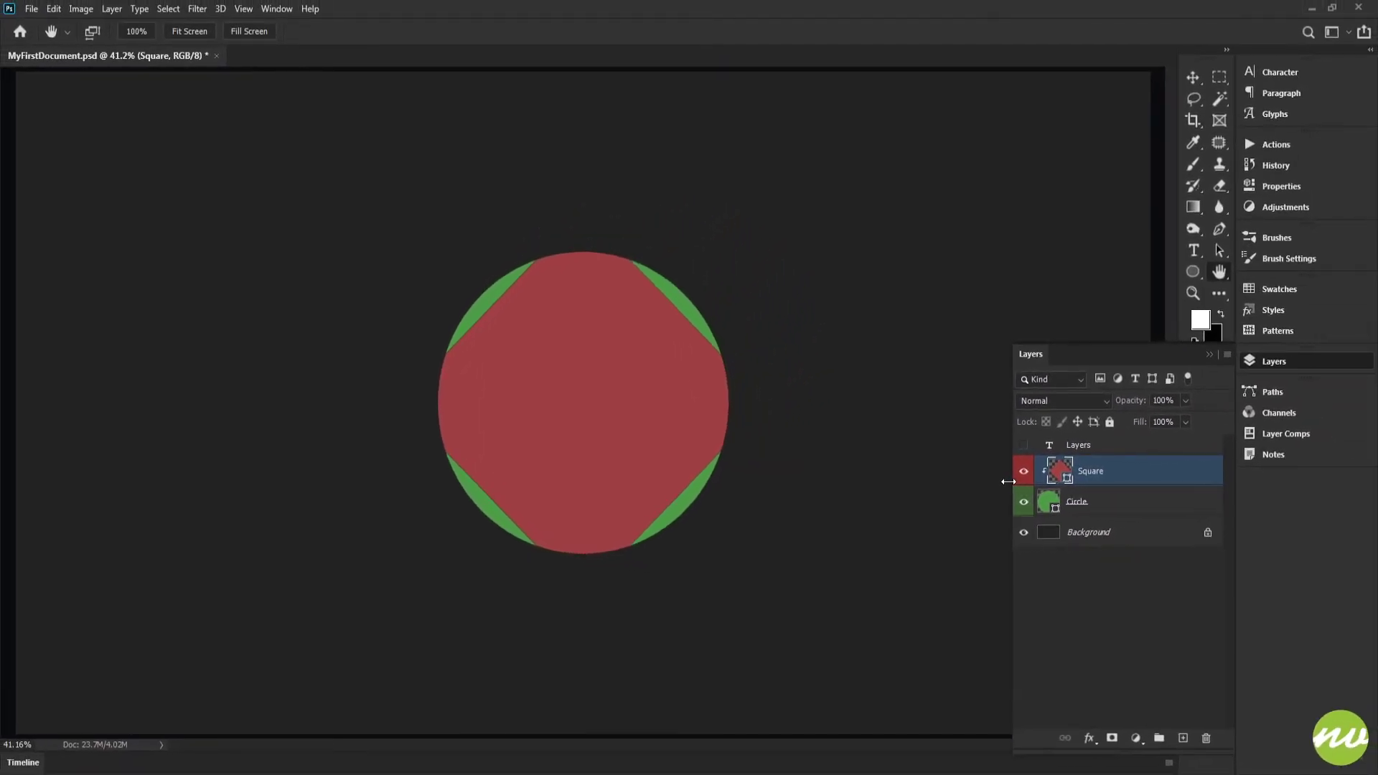
key("ctrl+alt+g")
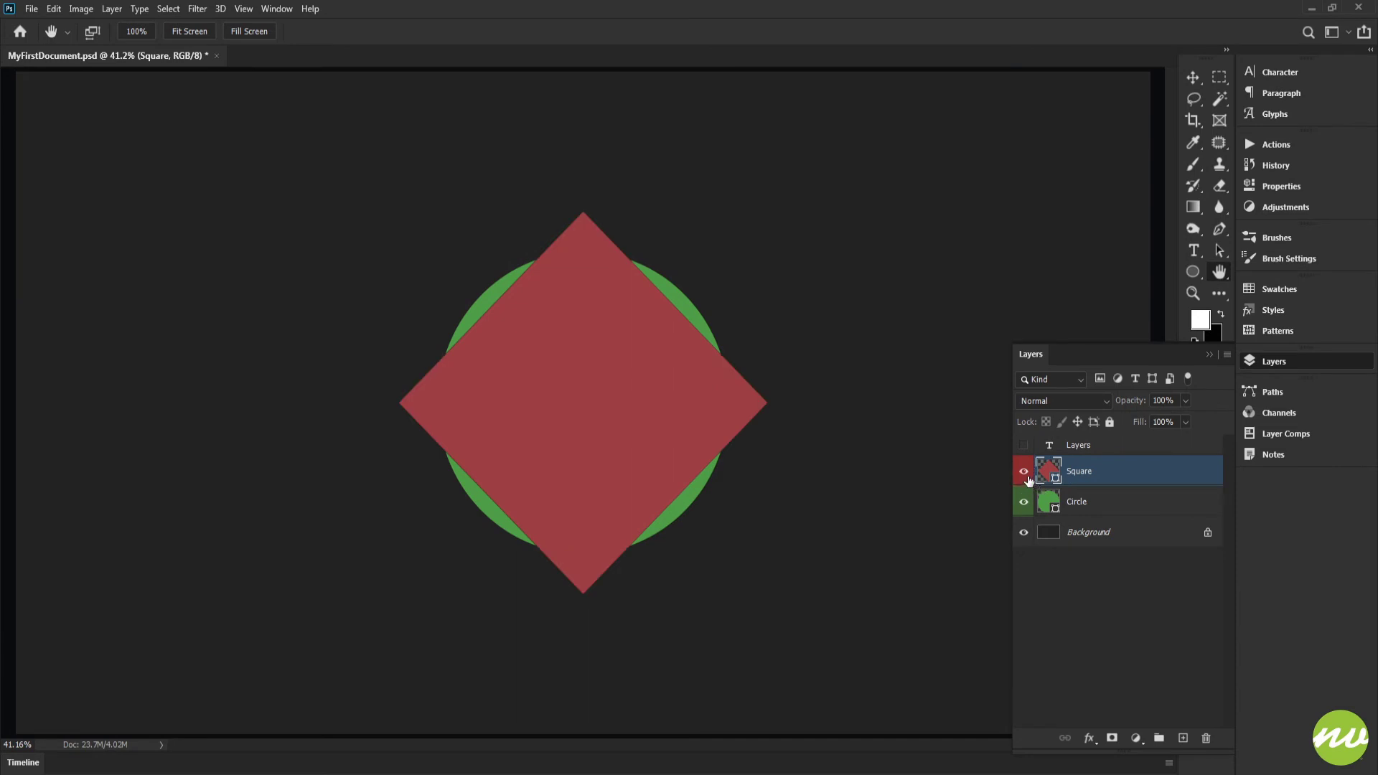
Hide the Square layer, and show the Layers text layer placed directly above the Circle layer.
left_click(1024, 473)
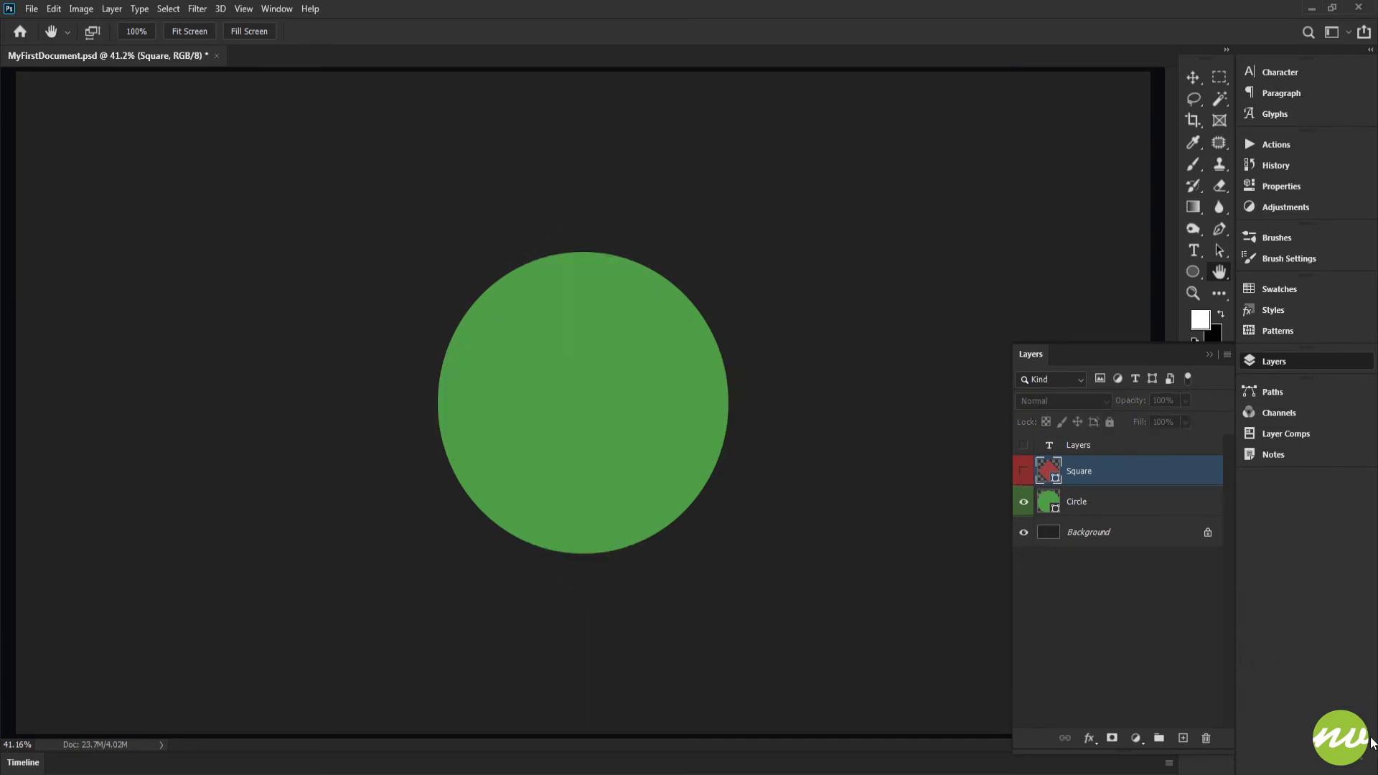
left_click(1024, 446)
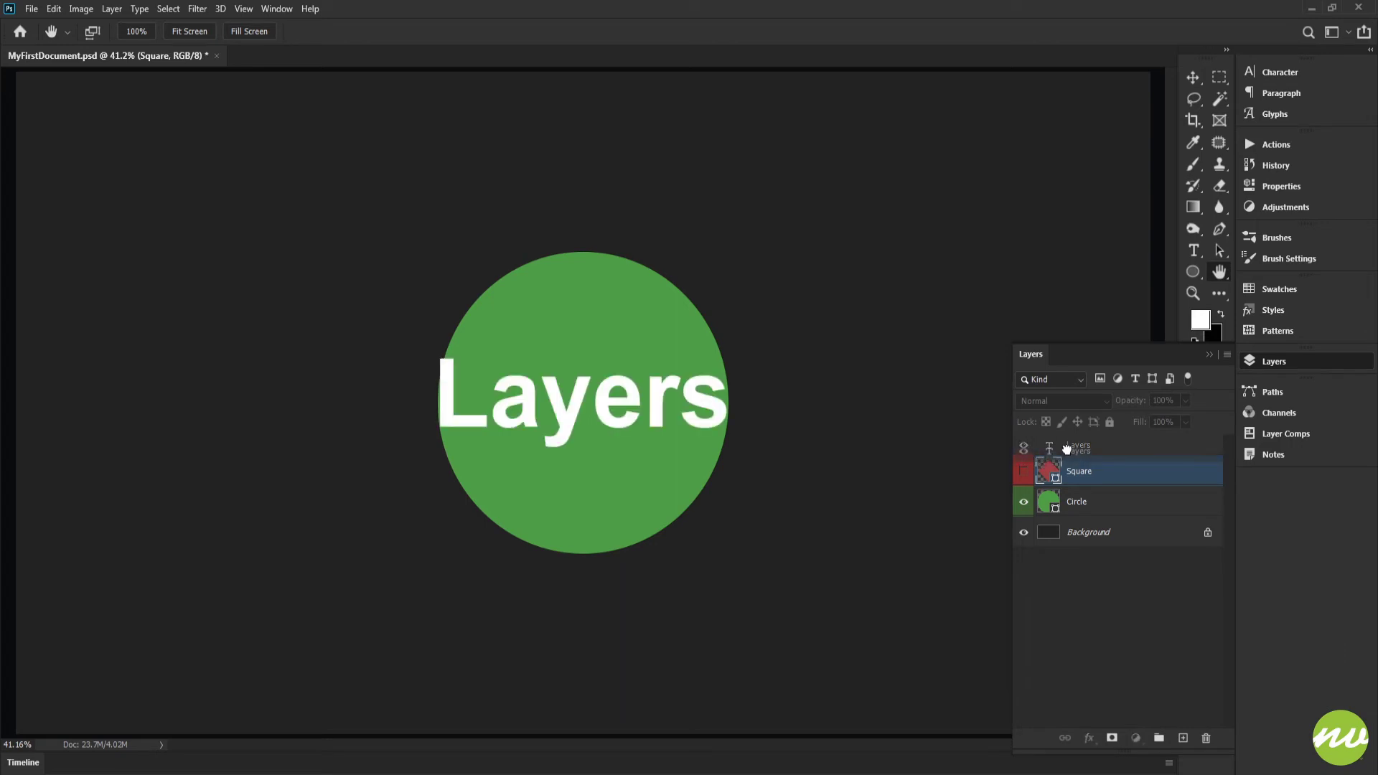
left_click_drag(1069, 447, 1071, 485)
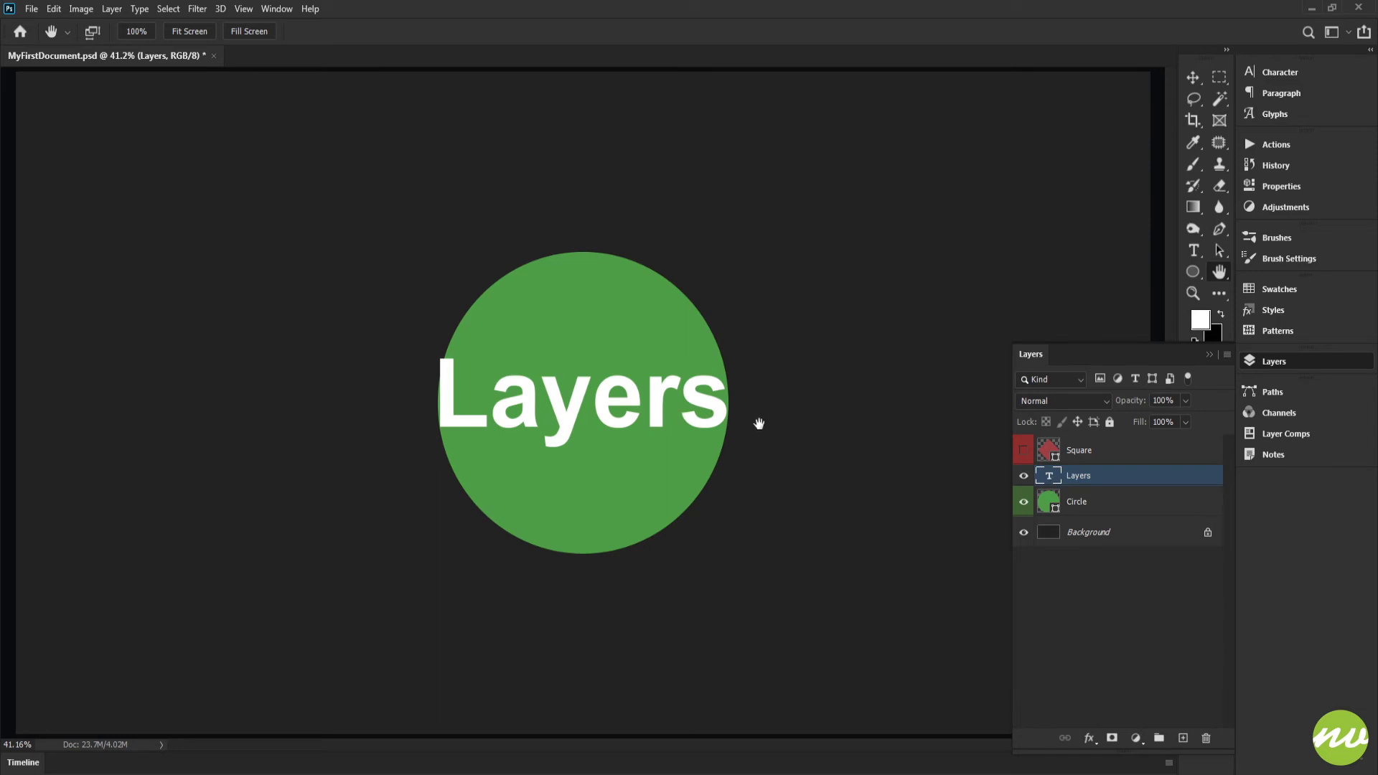
Set the Layers text's font size to 90 pt.
left_click(1274, 73)
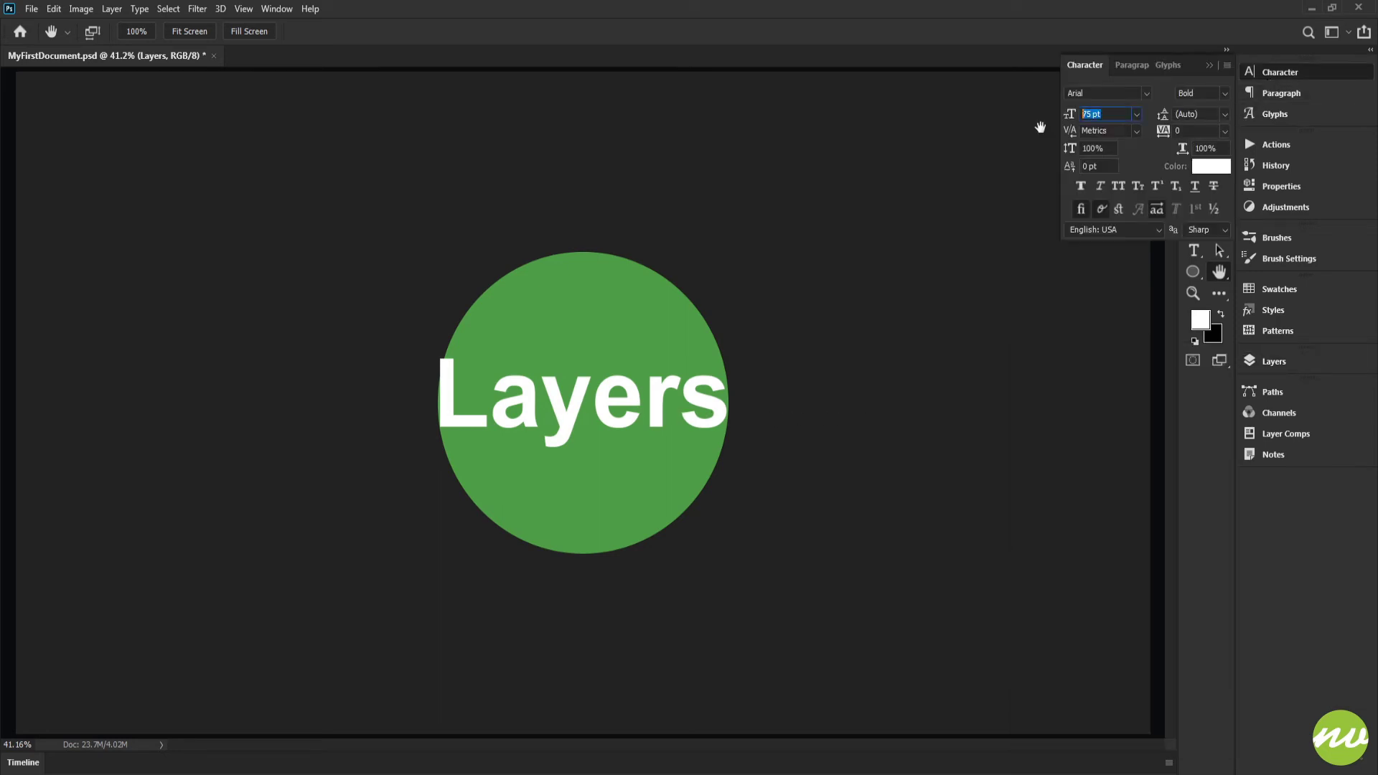
type("90")
key("Return")
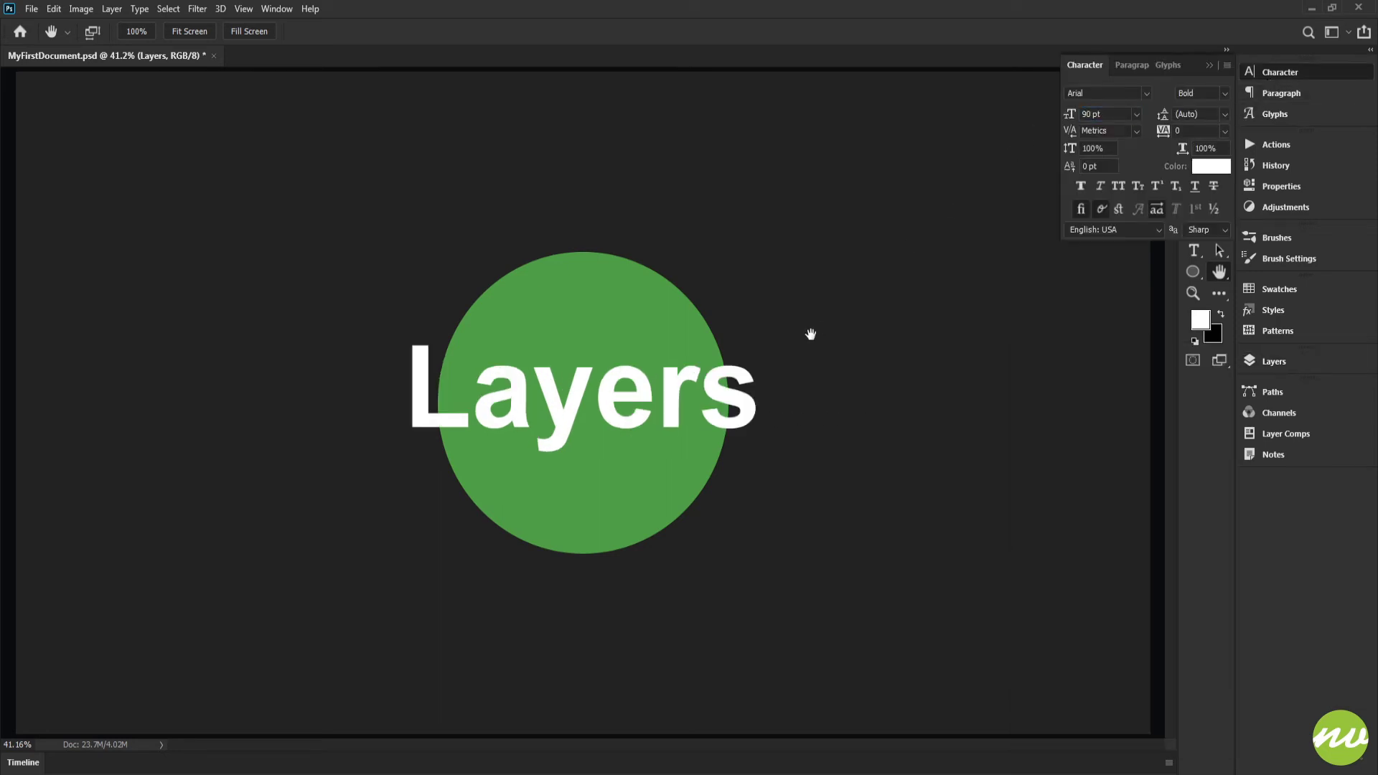
left_click(1264, 363)
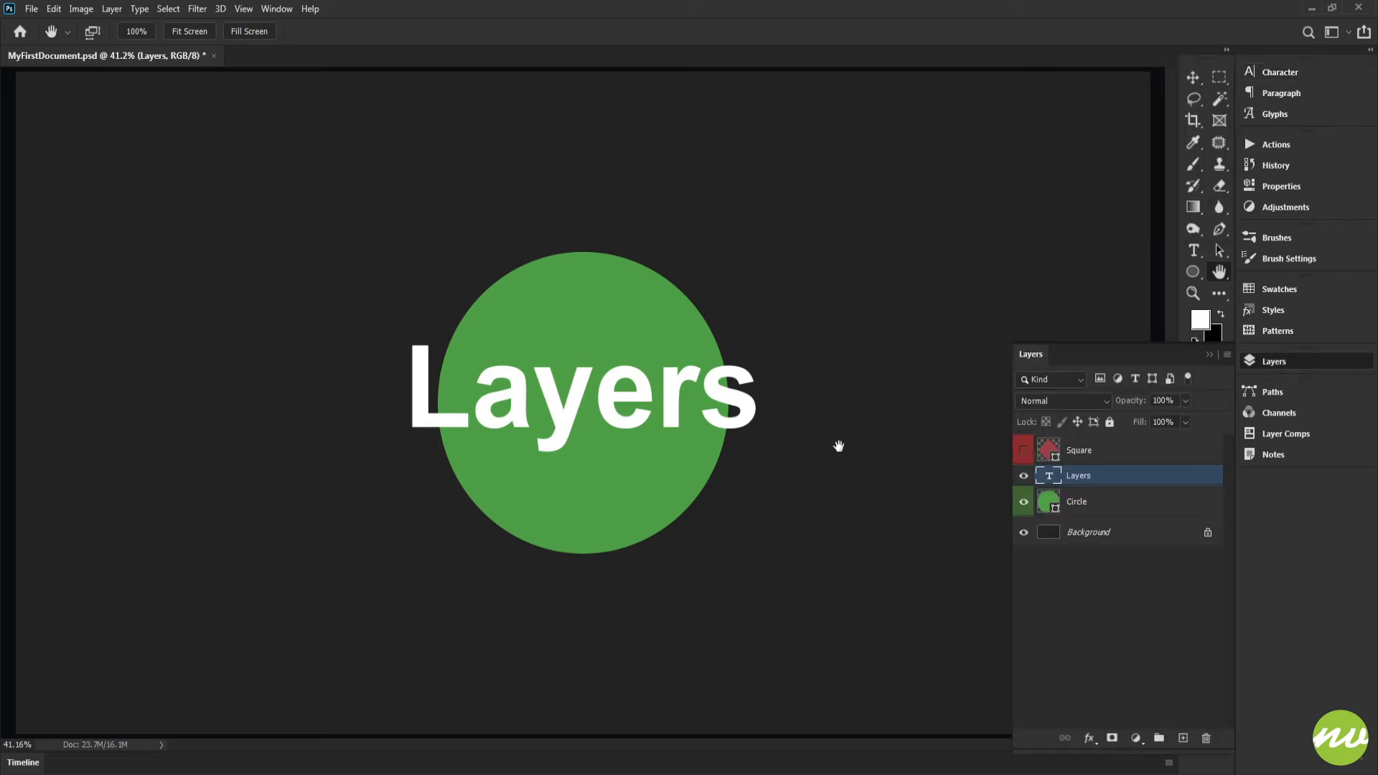
Clip the enlarged Layers text to the Circle layer below it, inspect the result, and release the clipping mask.
key("ctrl+alt+g")
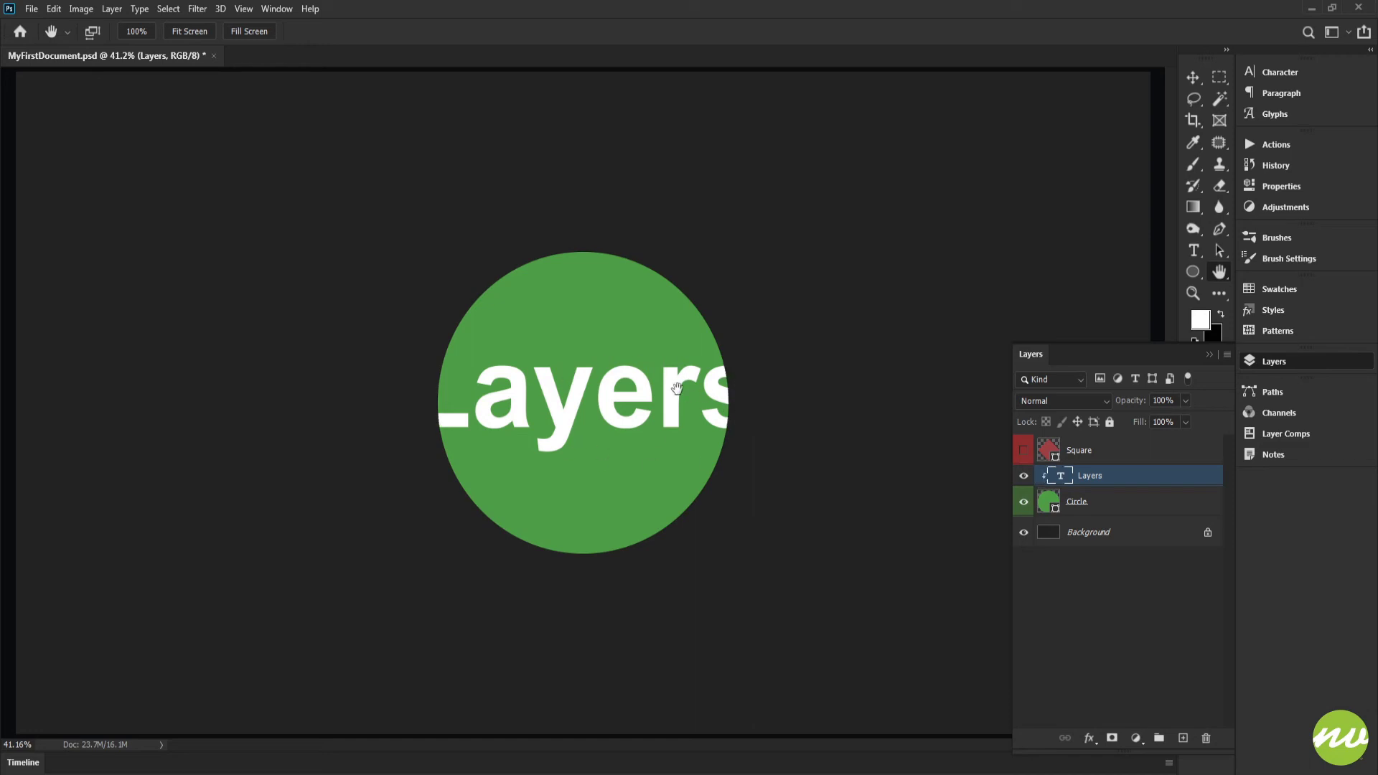
left_click(137, 32)
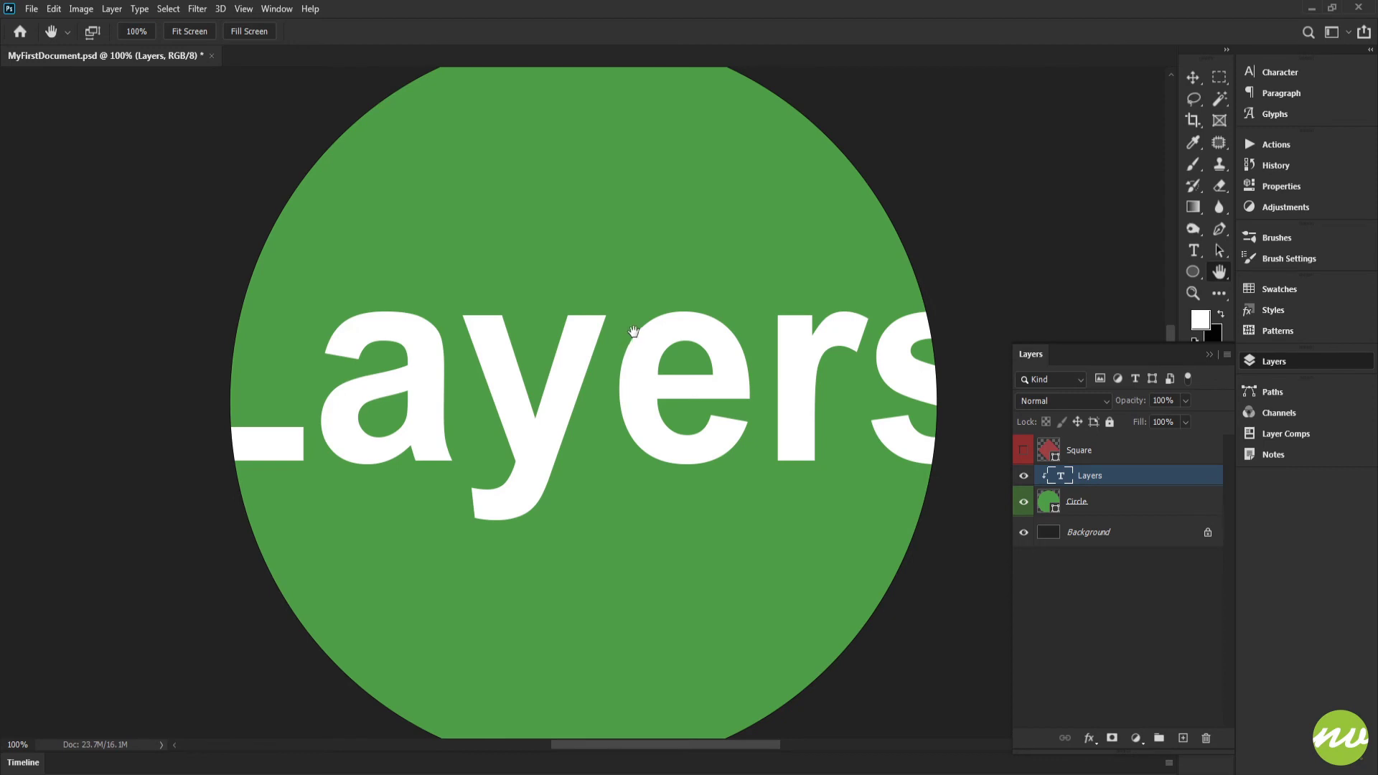
key("ctrl+0")
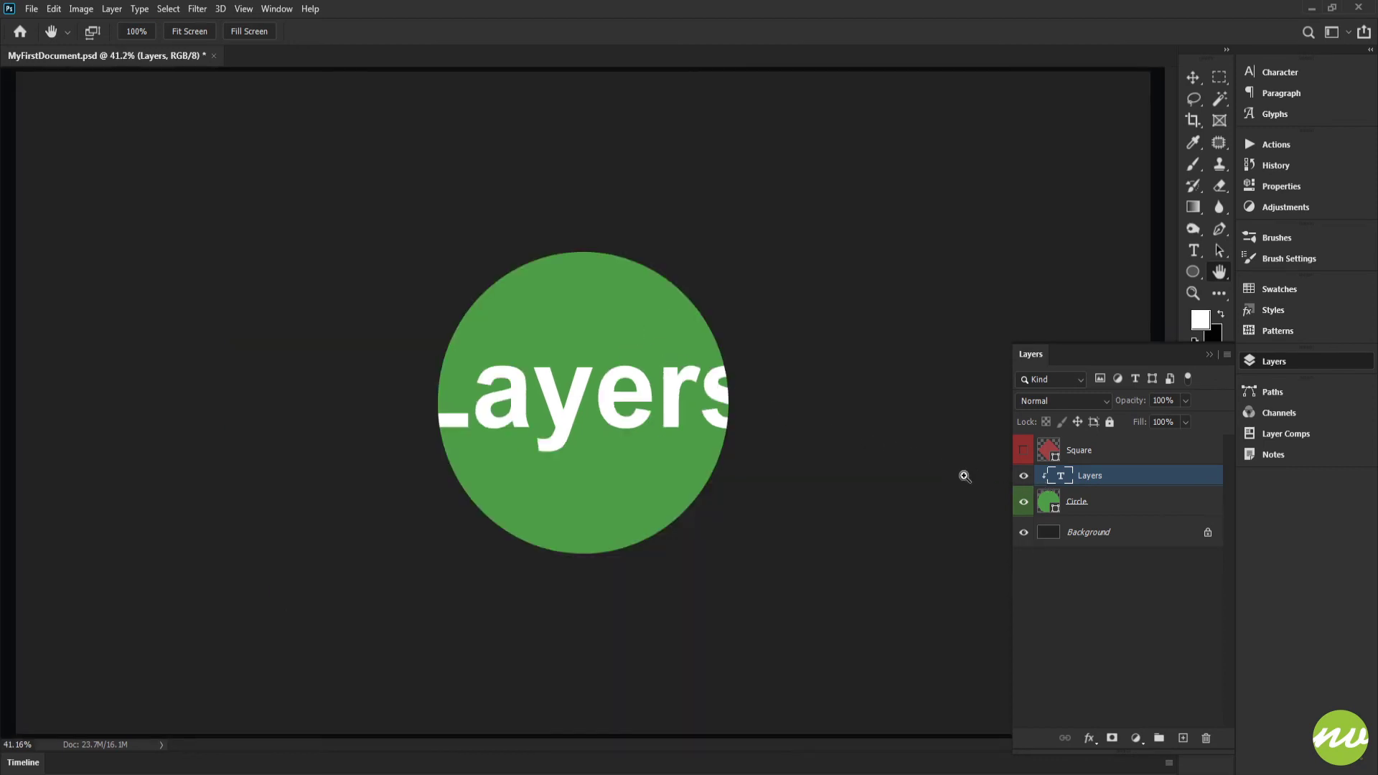
key("ctrl+alt+g")
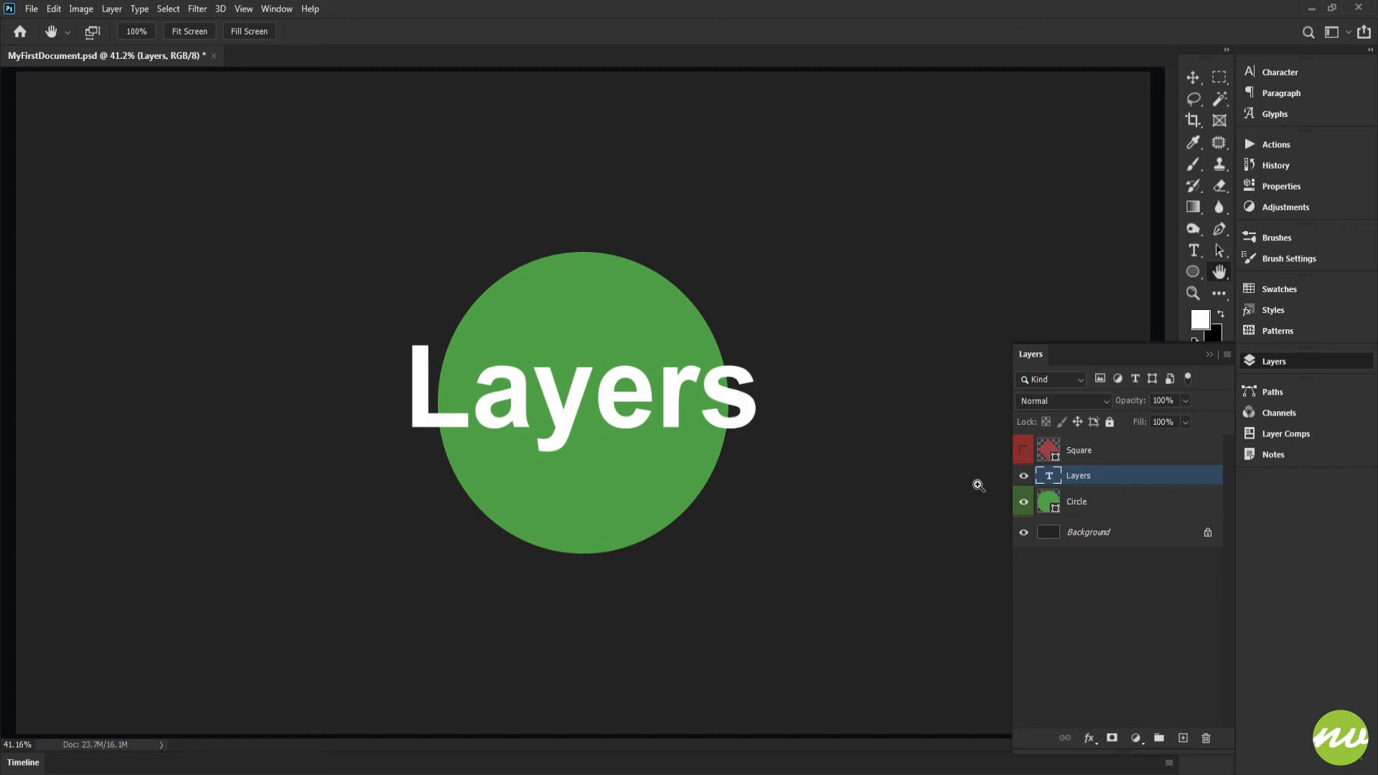
Move the Layers text layer above the Square, shift it below the Circle and back up twice, leaving it topmost.
key("ctrl+bracketright")
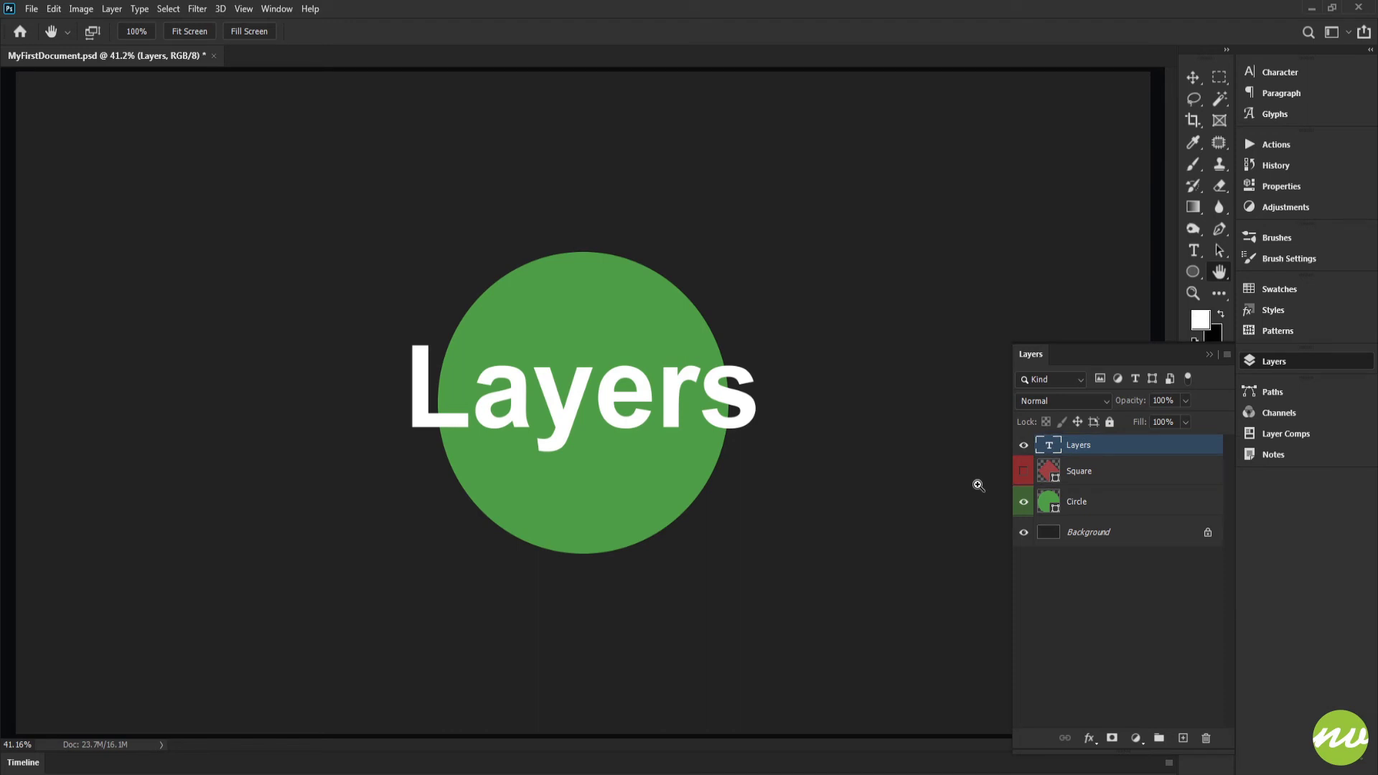
key("ctrl+bracketleft")
key("ctrl+bracketleft")
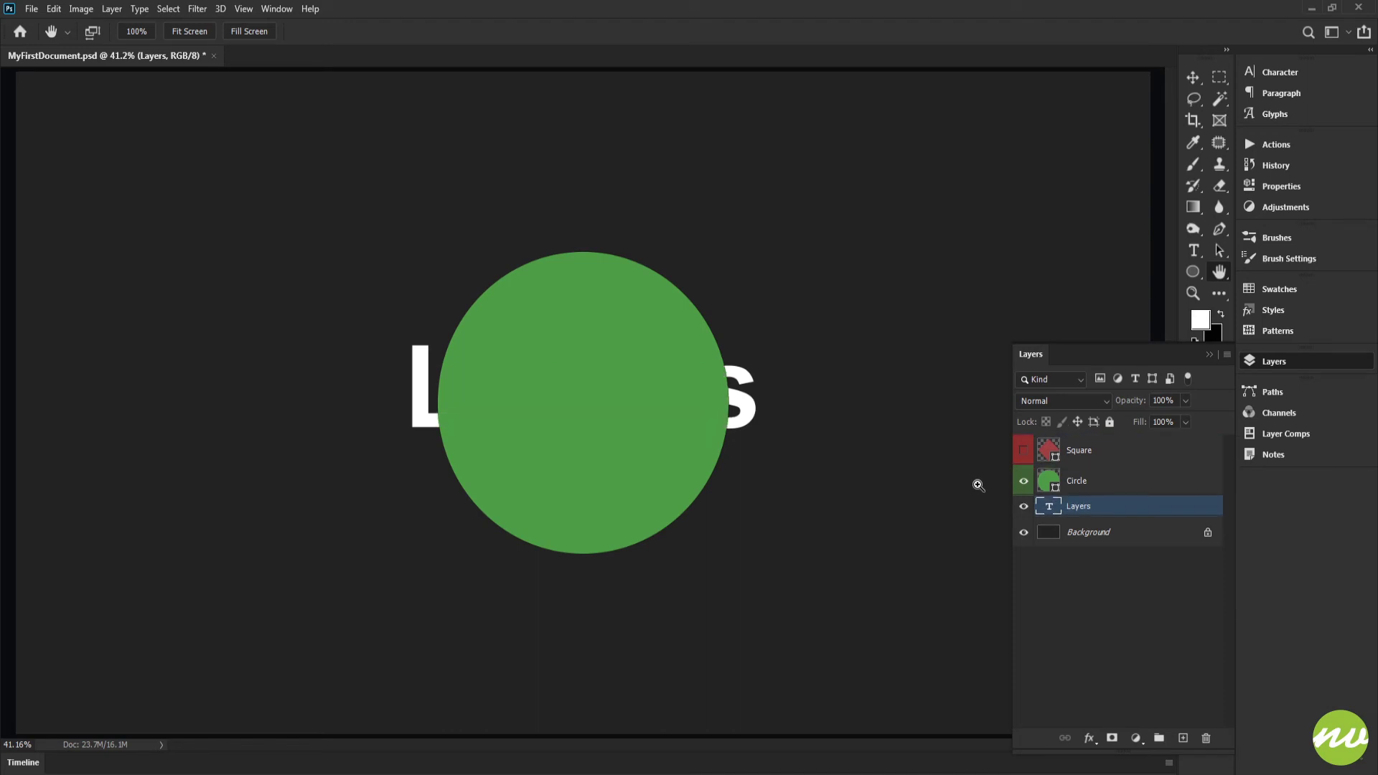
key("ctrl+bracketright")
key("ctrl+bracketright")
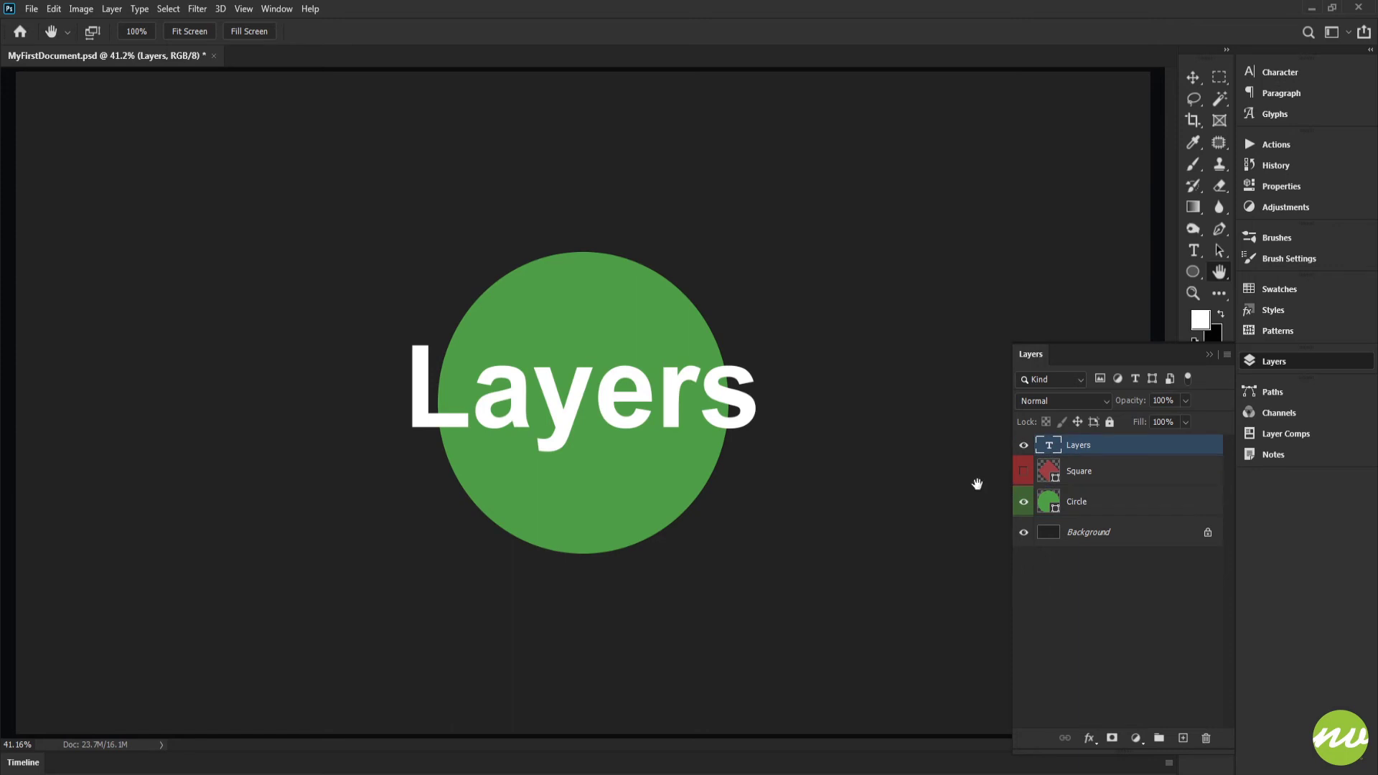
key("ctrl+bracketleft")
key("ctrl+bracketleft")
key("ctrl+bracketright")
key("ctrl+bracketright")
Hide the Layers text layer and show the Square layer, toggling the Circle layer's visibility off and on.
left_click_drag(1094, 446, 1041, 442)
left_click(1025, 449)
left_click(1022, 474)
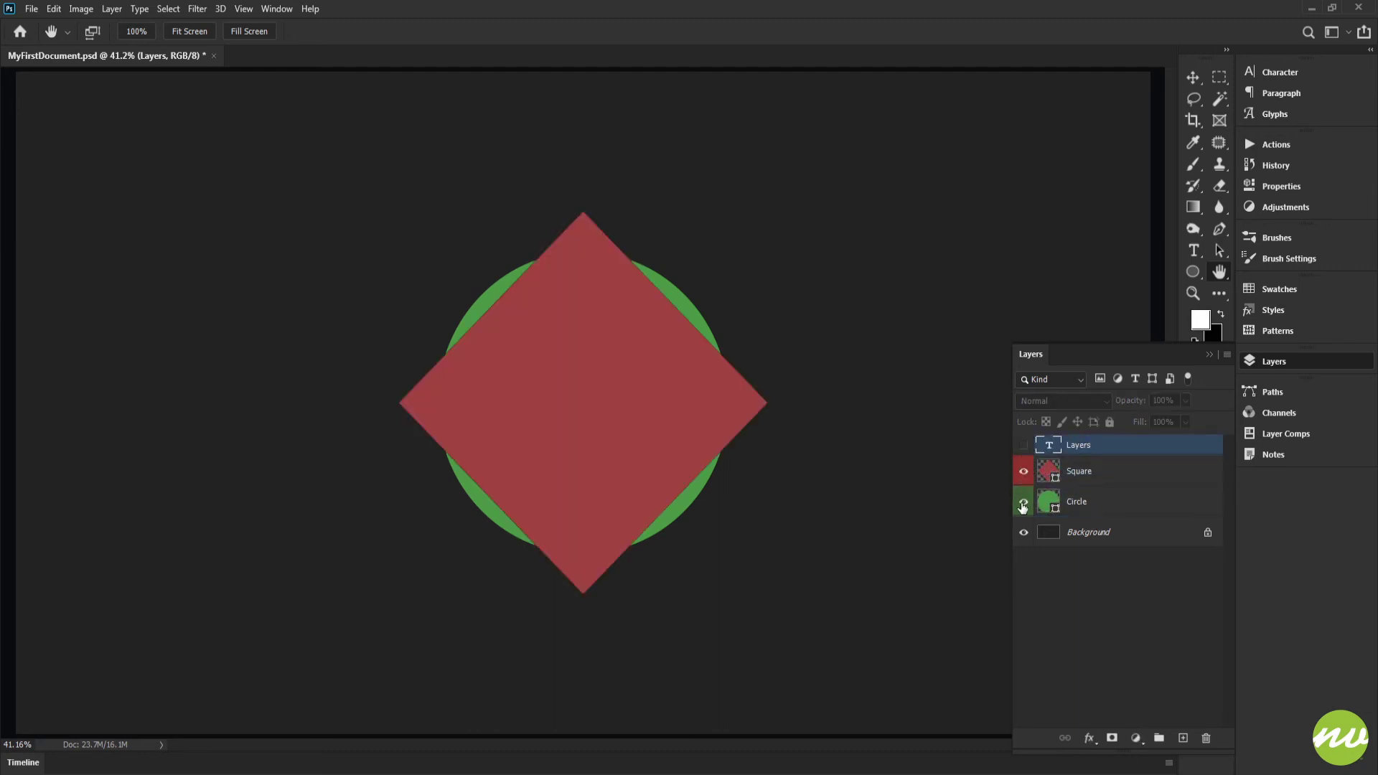
left_click(1024, 502)
left_click(1024, 502)
Raise the Circle layer above the Square and clip it to the Square, and reverse both changes.
left_click(1072, 501)
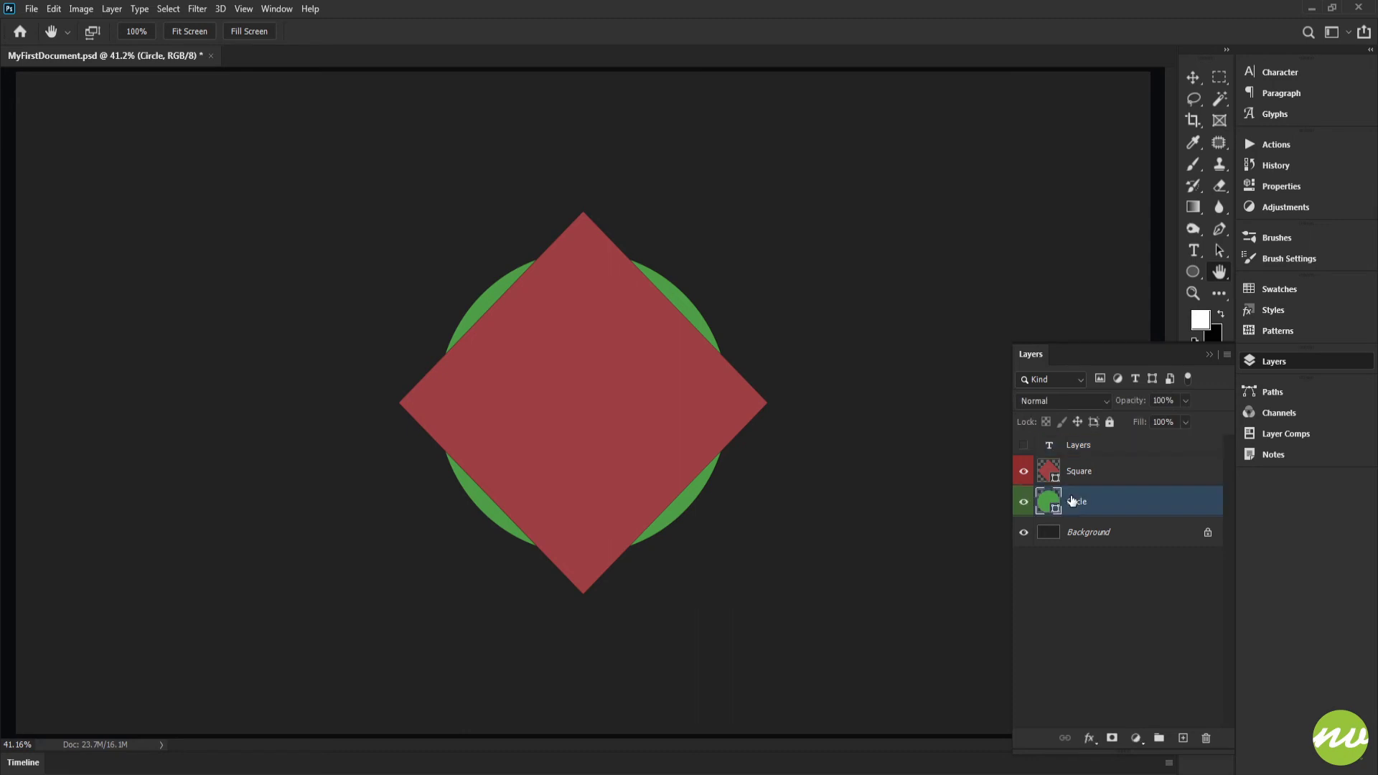
key("ctrl+bracketright")
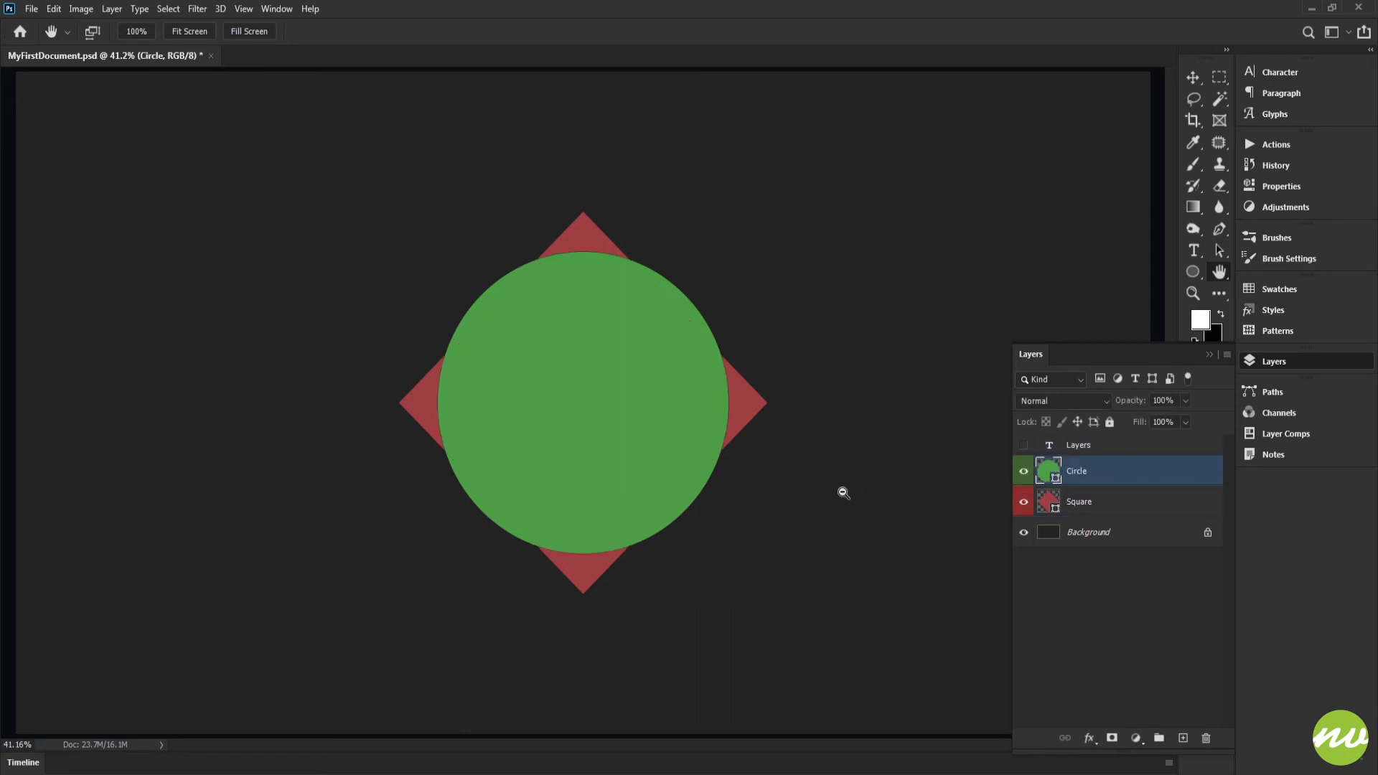
key("ctrl+alt+g")
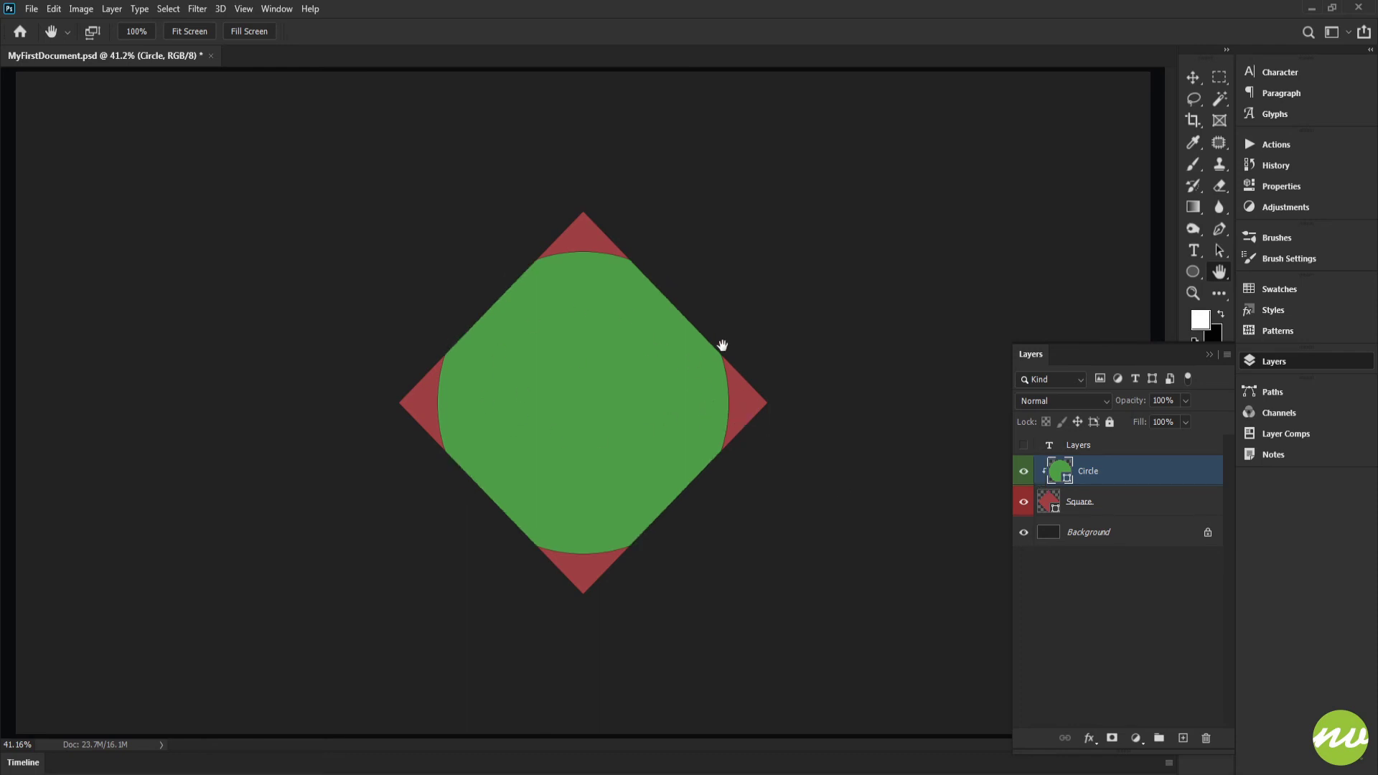
key("ctrl+alt+g")
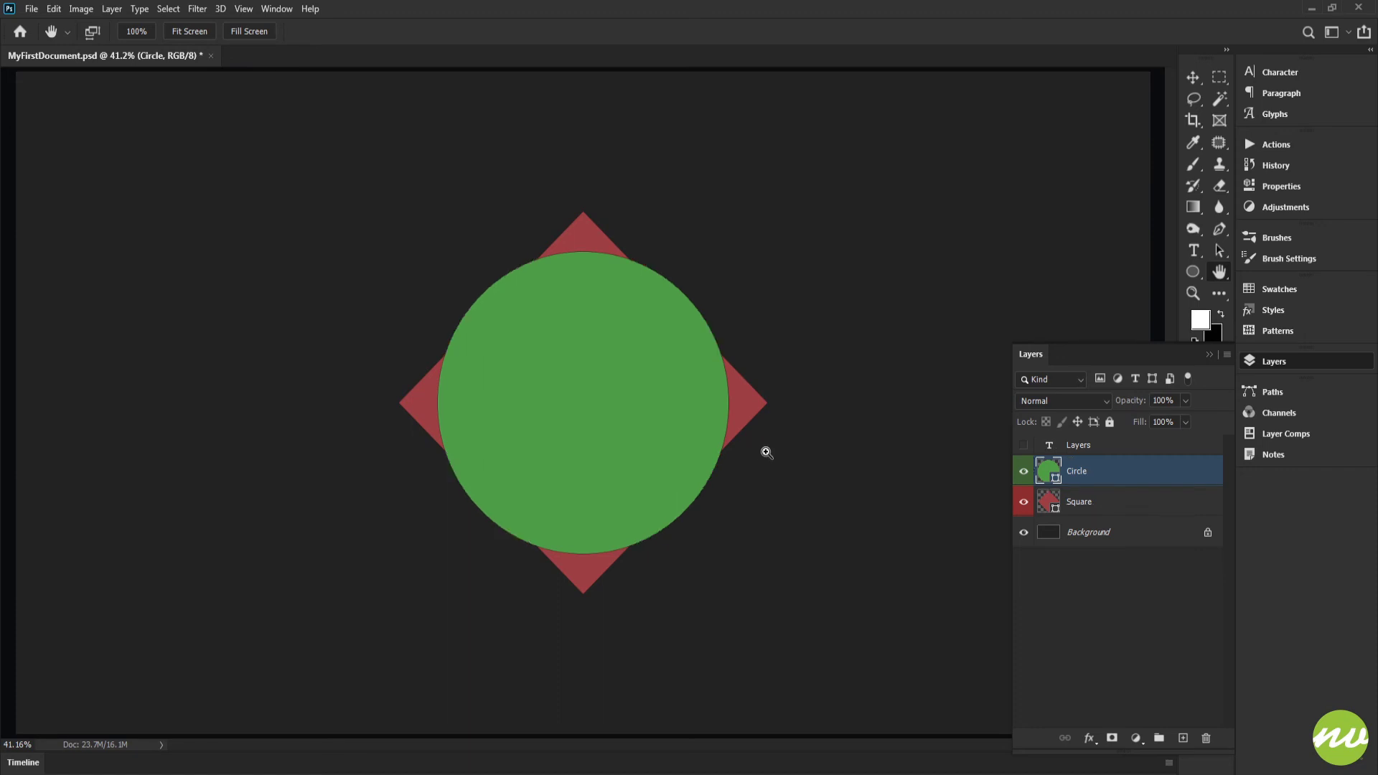
key("ctrl+bracketleft")
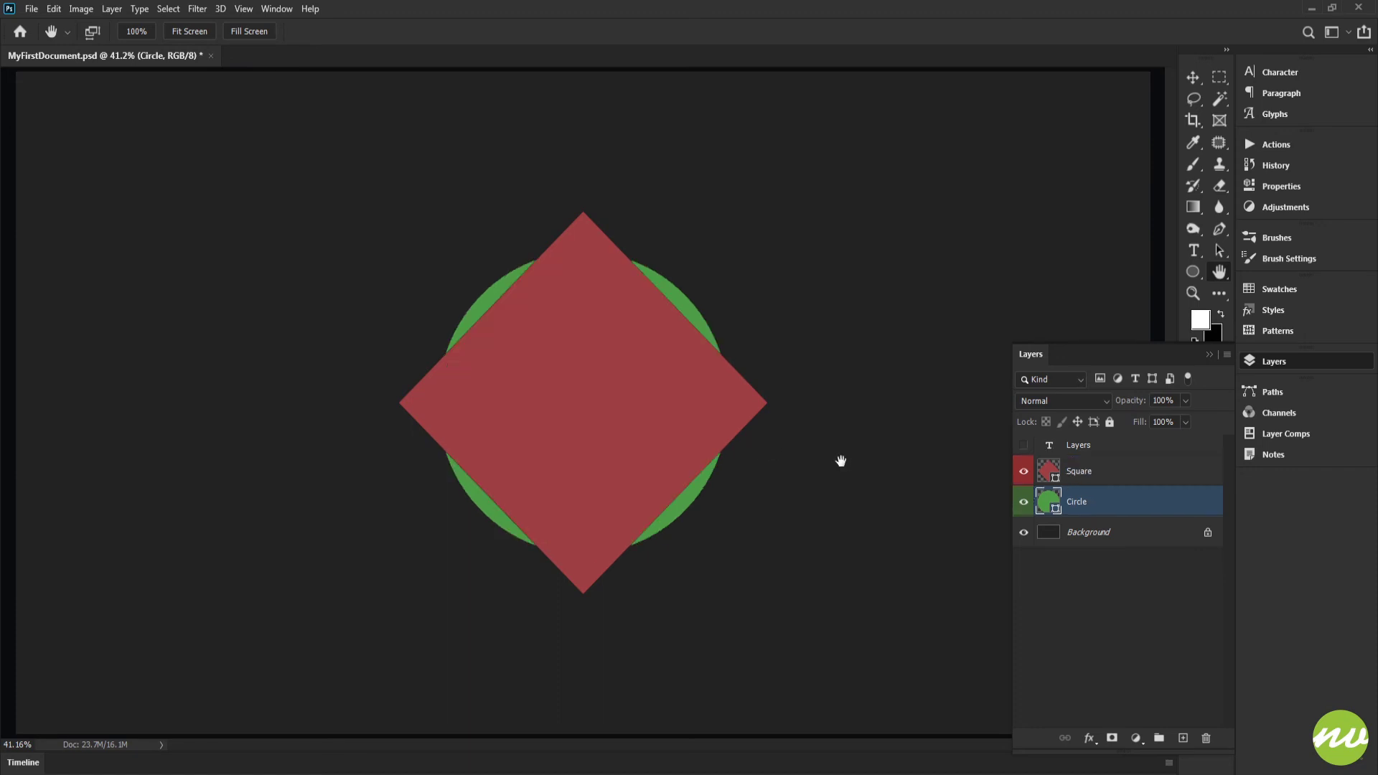
Cycle the active layer selection up and down the stack, ending on the Square layer.
key("alt+bracketright")
key("alt+bracketleft")
key("alt+bracketright")
key("alt+bracketleft")
key("alt+bracketleft")
key("alt+bracketright")
key("alt+bracketright")
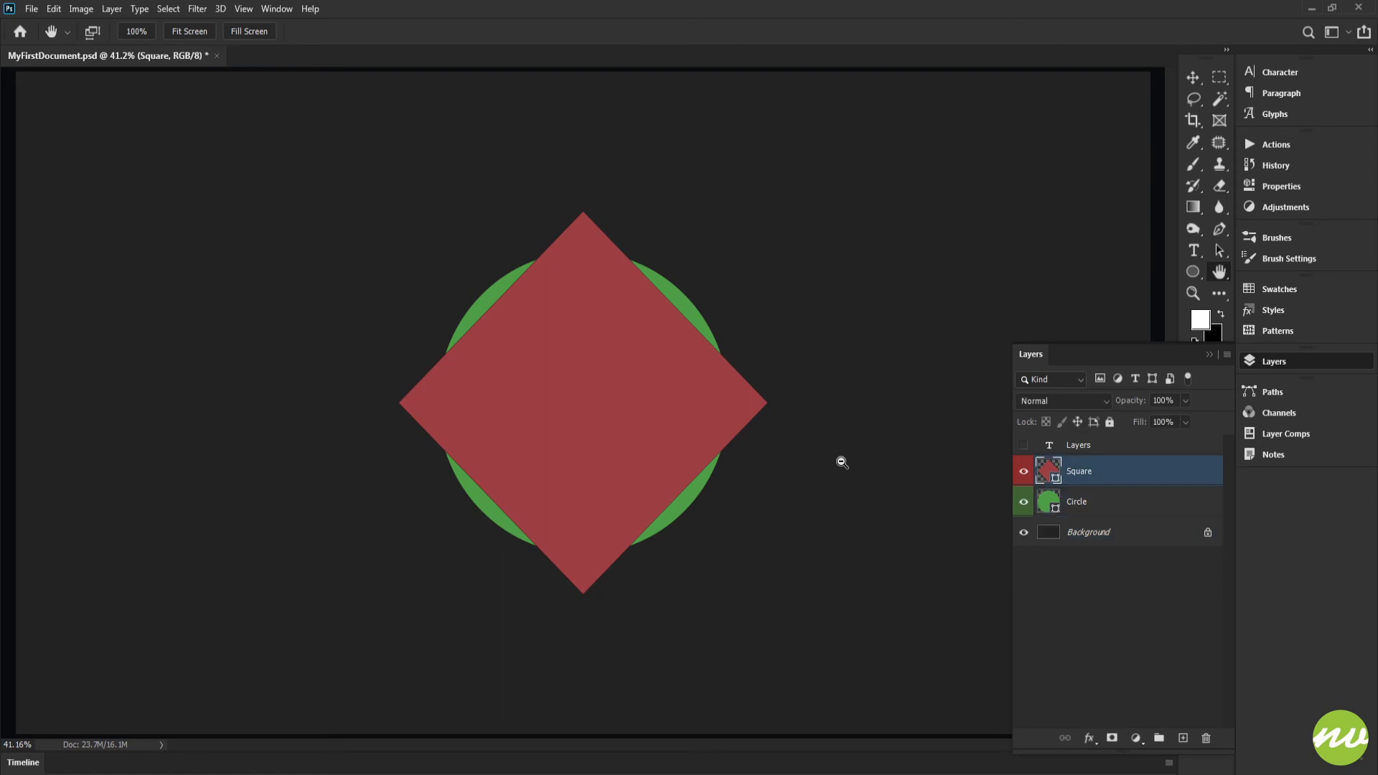
key("alt+bracketleft")
key("alt+bracketleft")
key("alt+bracketright")
key("alt+bracketright")
key("alt+bracketleft")
key("alt+bracketright")
key("alt+bracketleft")
key("alt+bracketright")
key("alt+bracketleft")
key("alt+bracketright")
key("alt+bracketleft")
key("alt+bracketright")
Clip the Square layer to the Circle layer and set its blend mode to Color Dodge.
key("ctrl+alt+g")
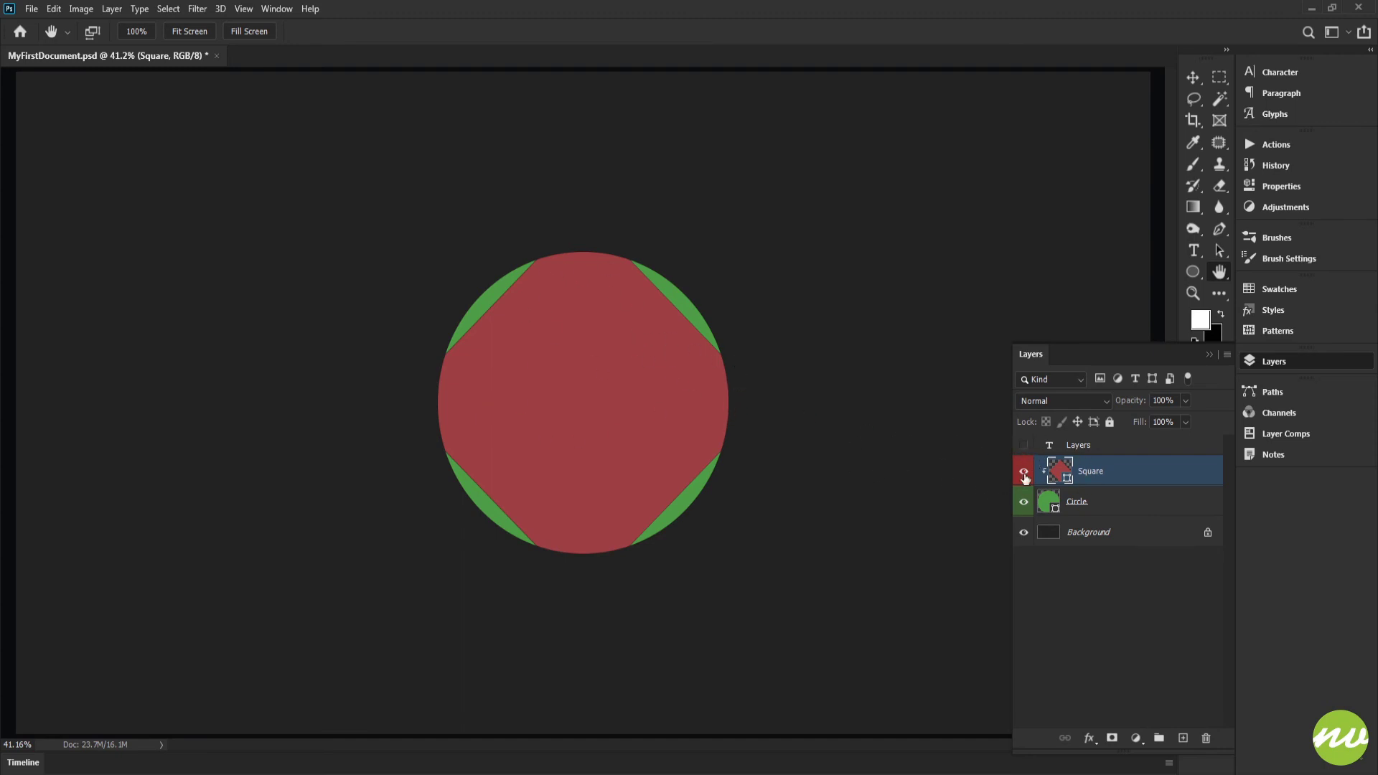
left_click(1038, 400)
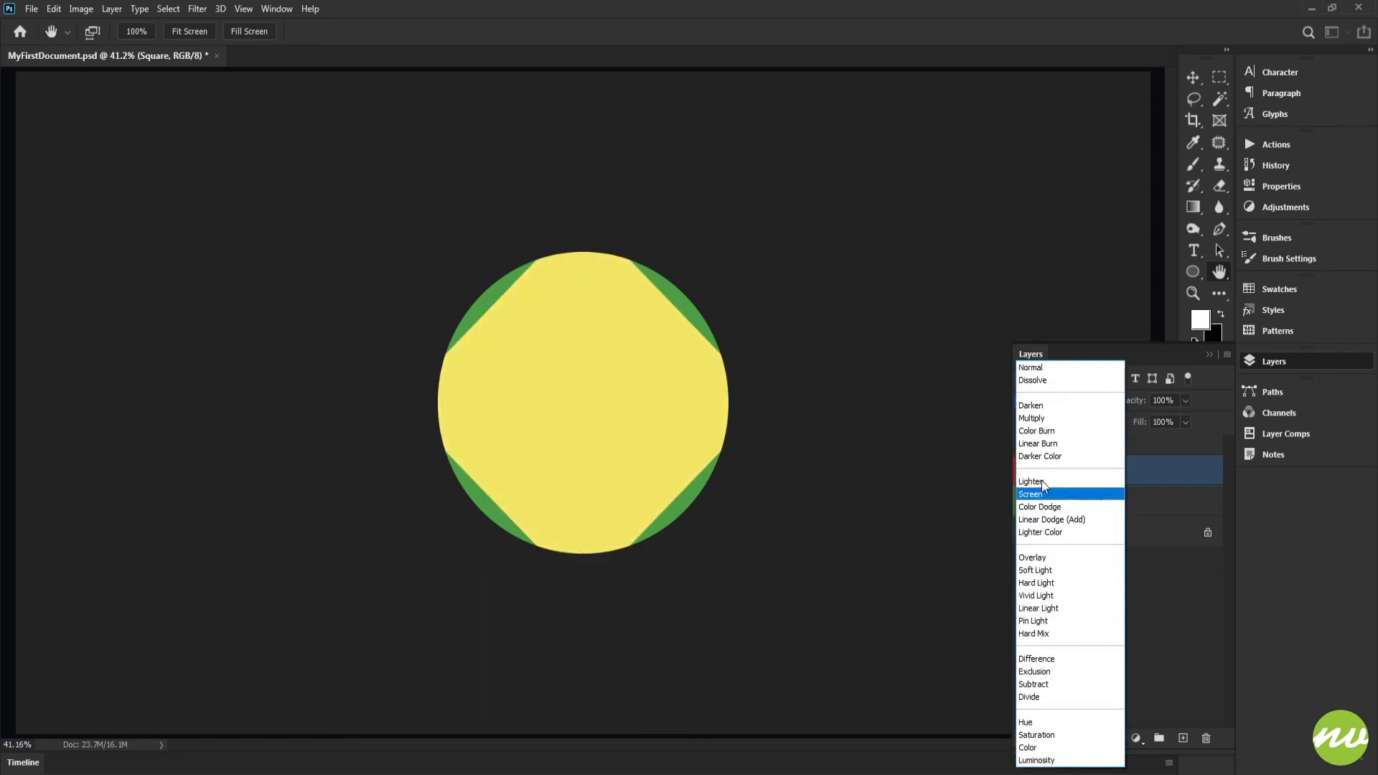
key("Escape")
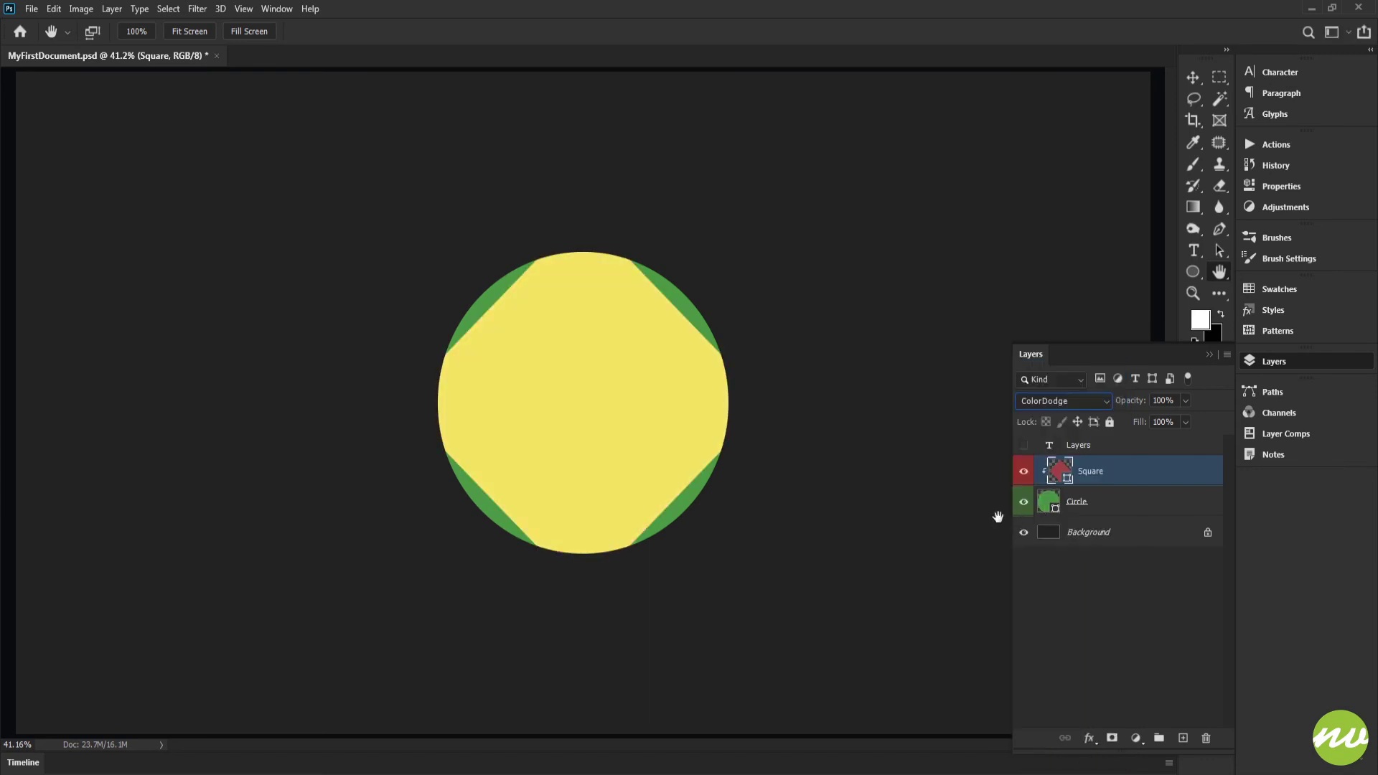
Show the Layers text layer, preview its blend modes while keeping Normal, and clip it to the Circle layer.
left_click(1025, 446)
left_click(1051, 447)
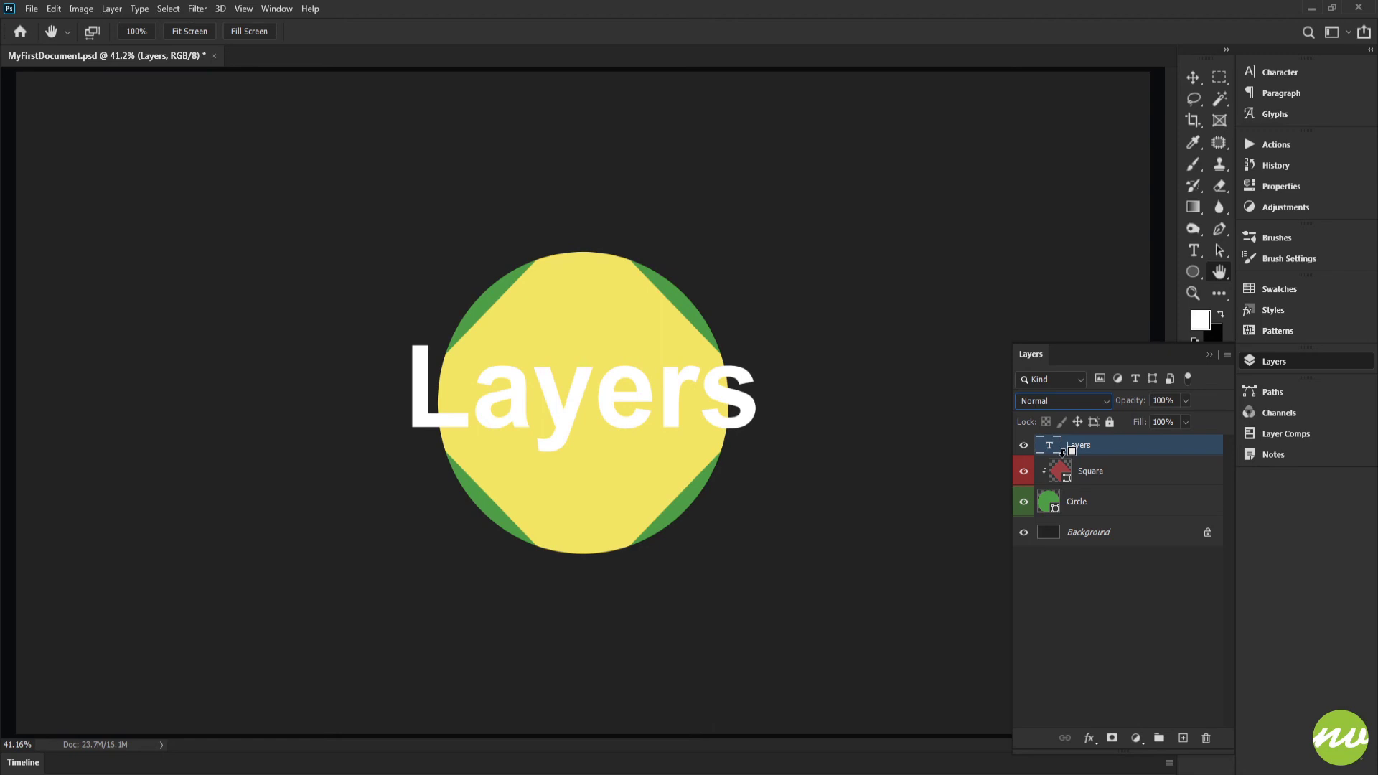
left_click(1053, 406)
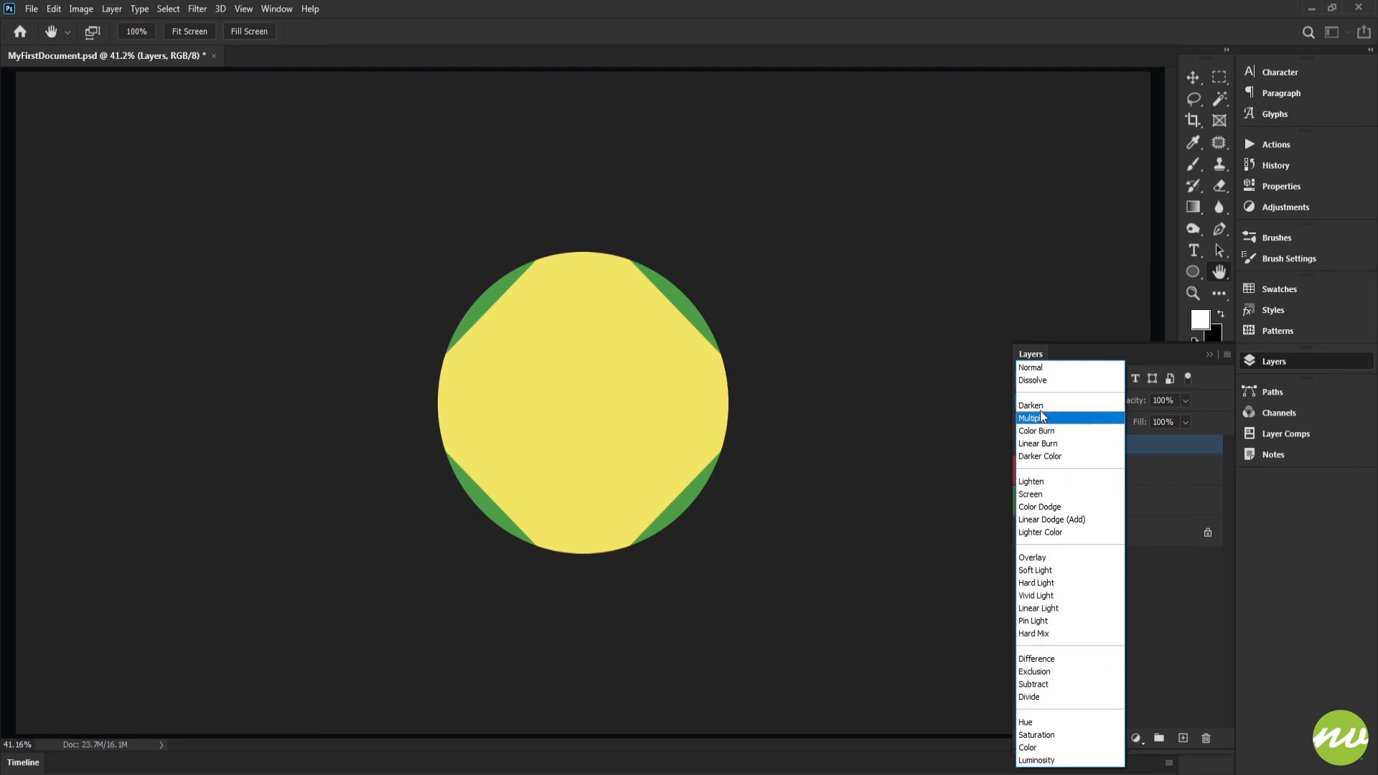
left_click(1032, 367)
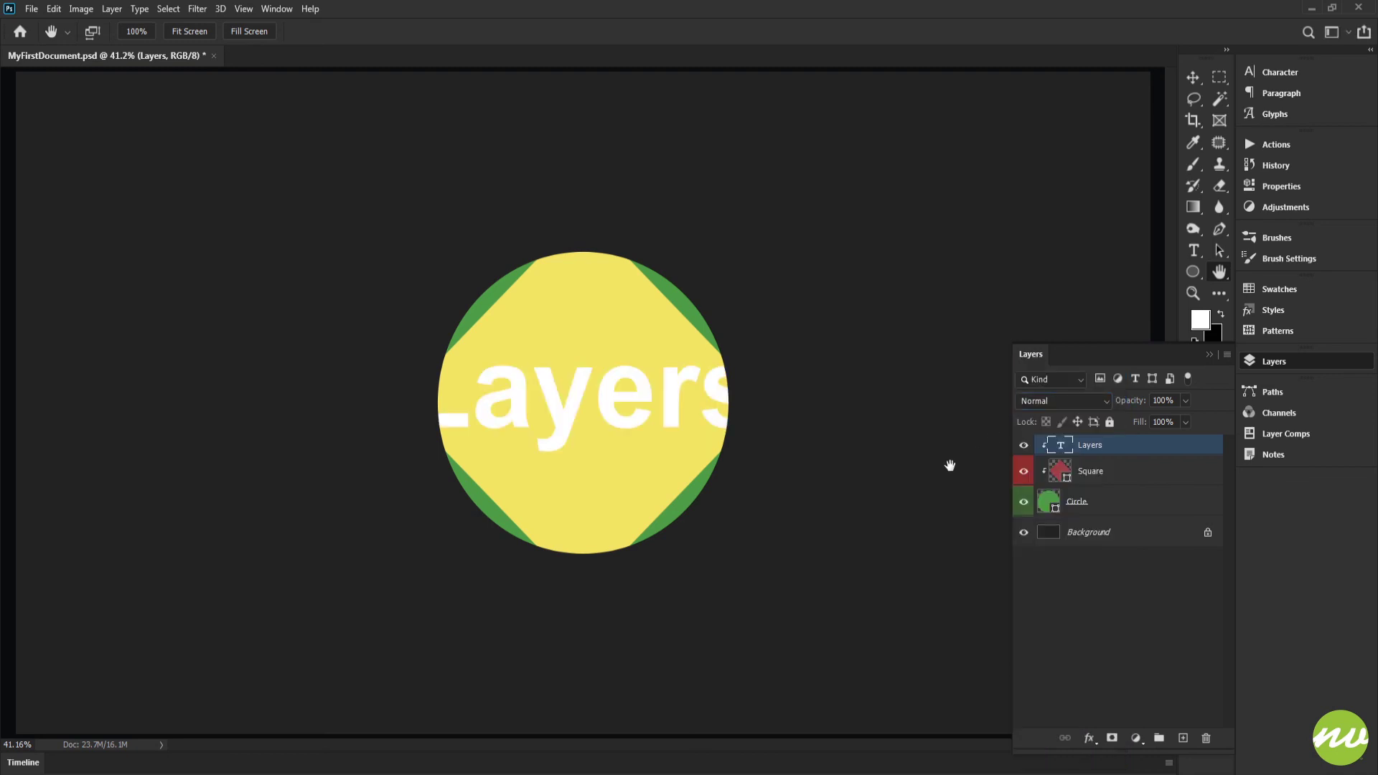
Select each clipped layer in turn, release the Layers text layer from the clipping group, and hide it.
left_click(1064, 473)
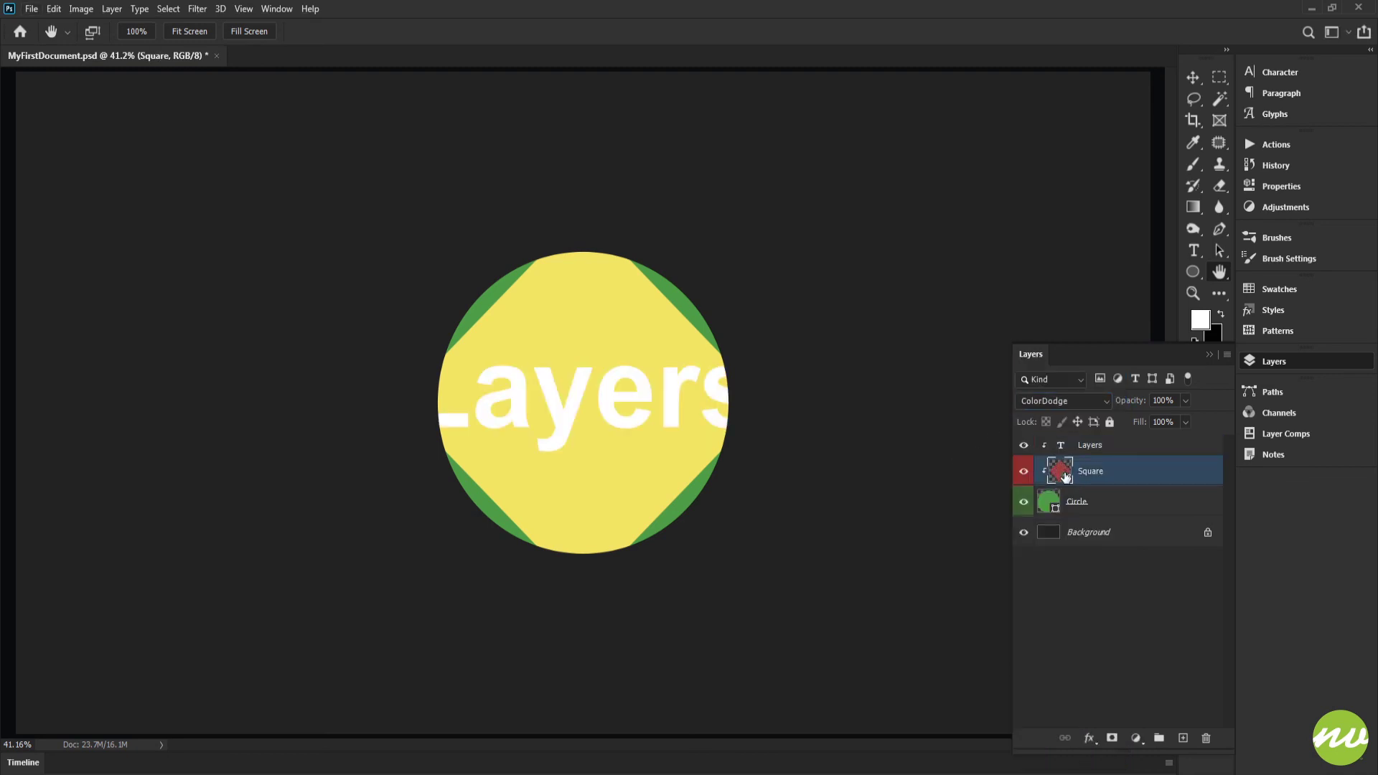
left_click(1059, 506)
left_click(1085, 446)
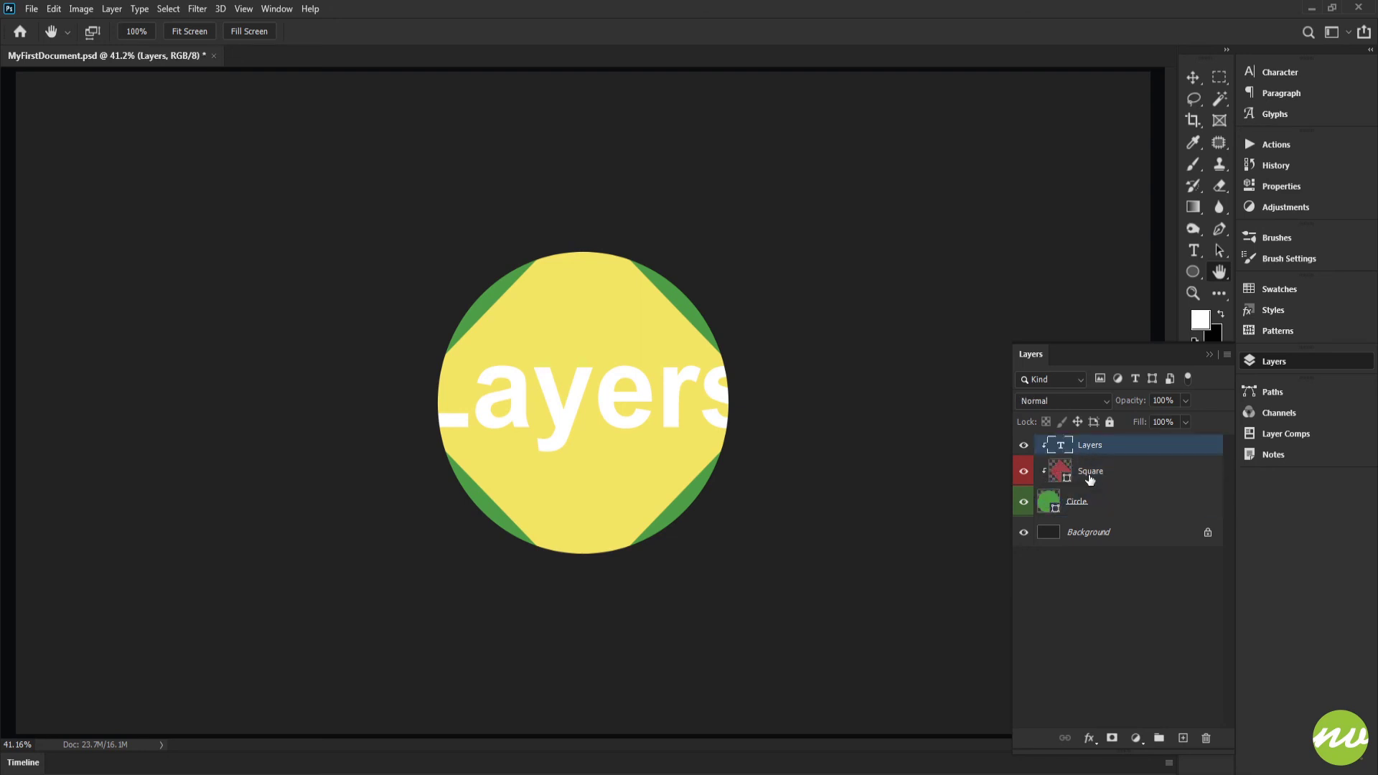
left_click(1059, 448, "alt")
left_click(1024, 445)
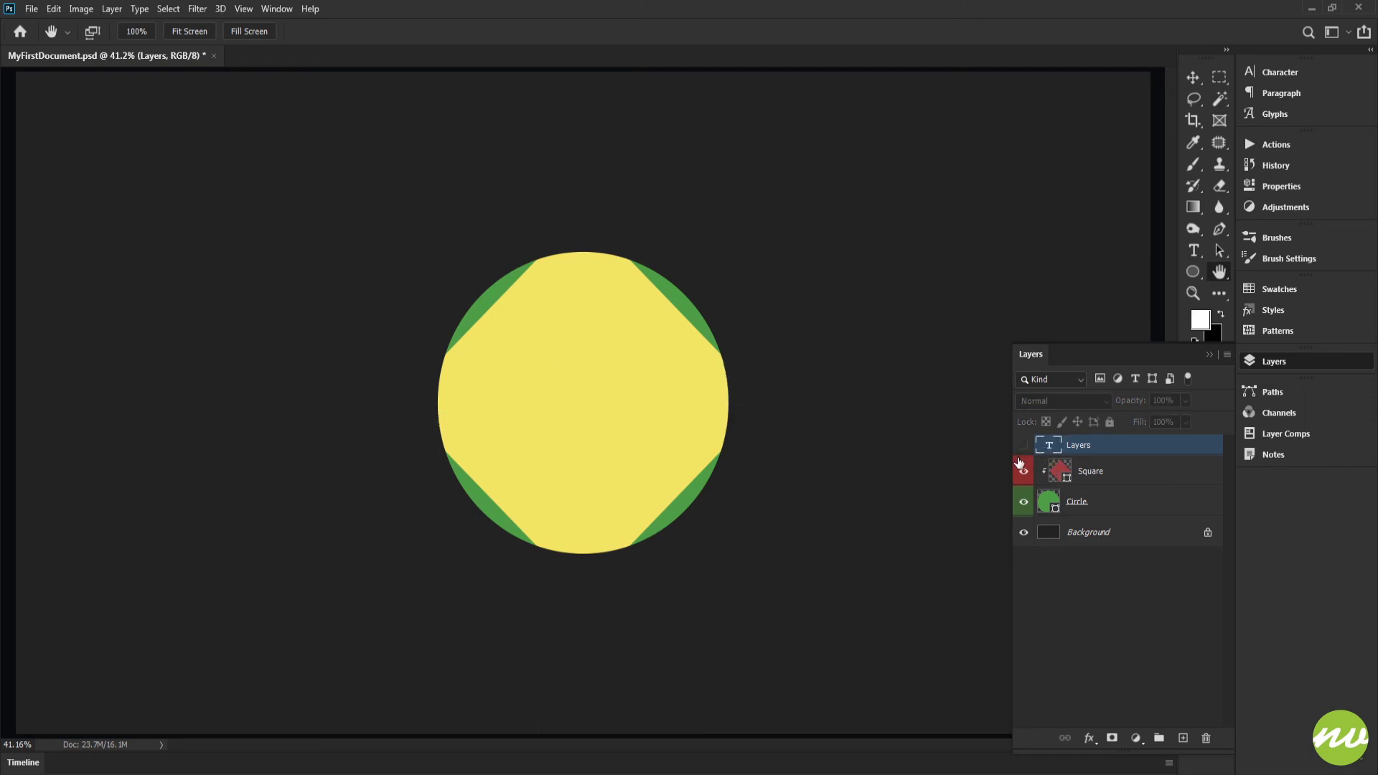
Set the Square layer's blend mode back to Normal.
left_click(1077, 475)
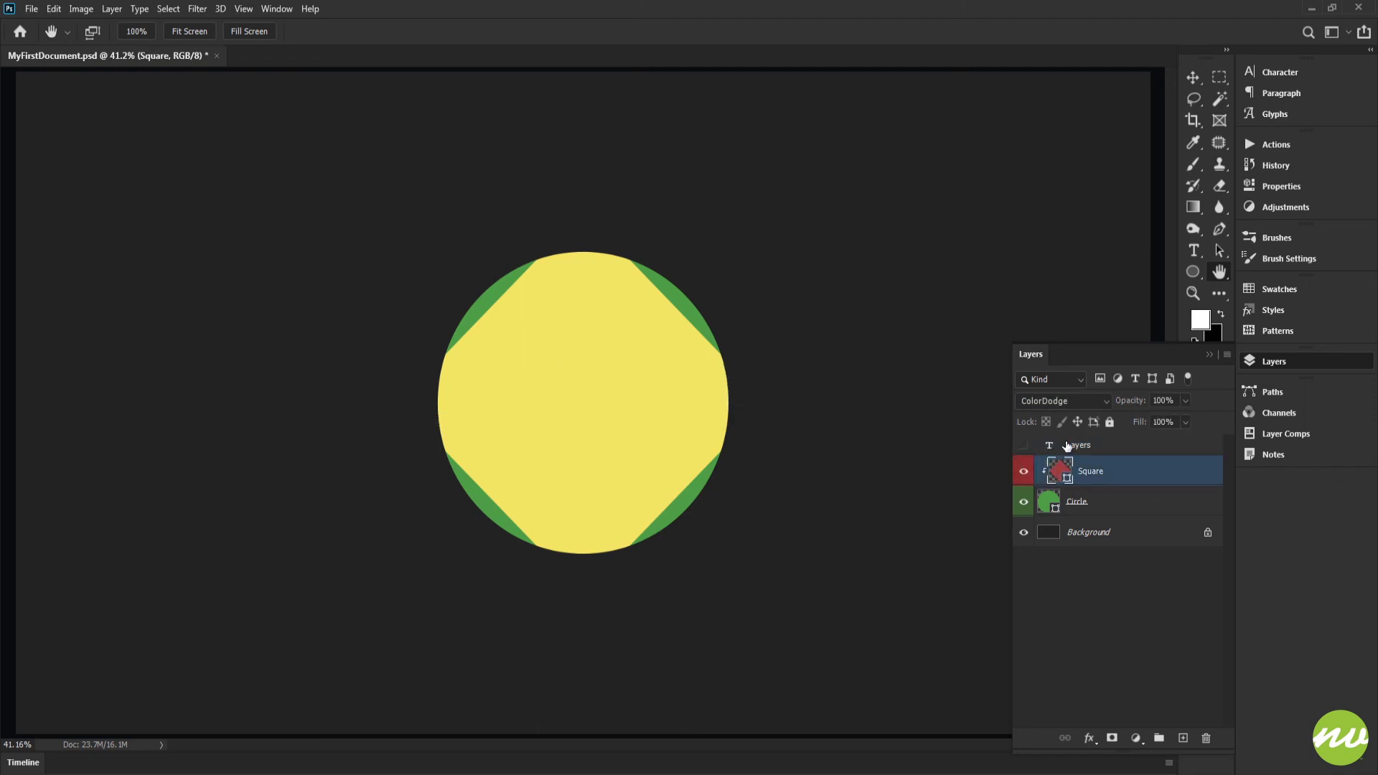
left_click(1049, 404)
left_click(1038, 367)
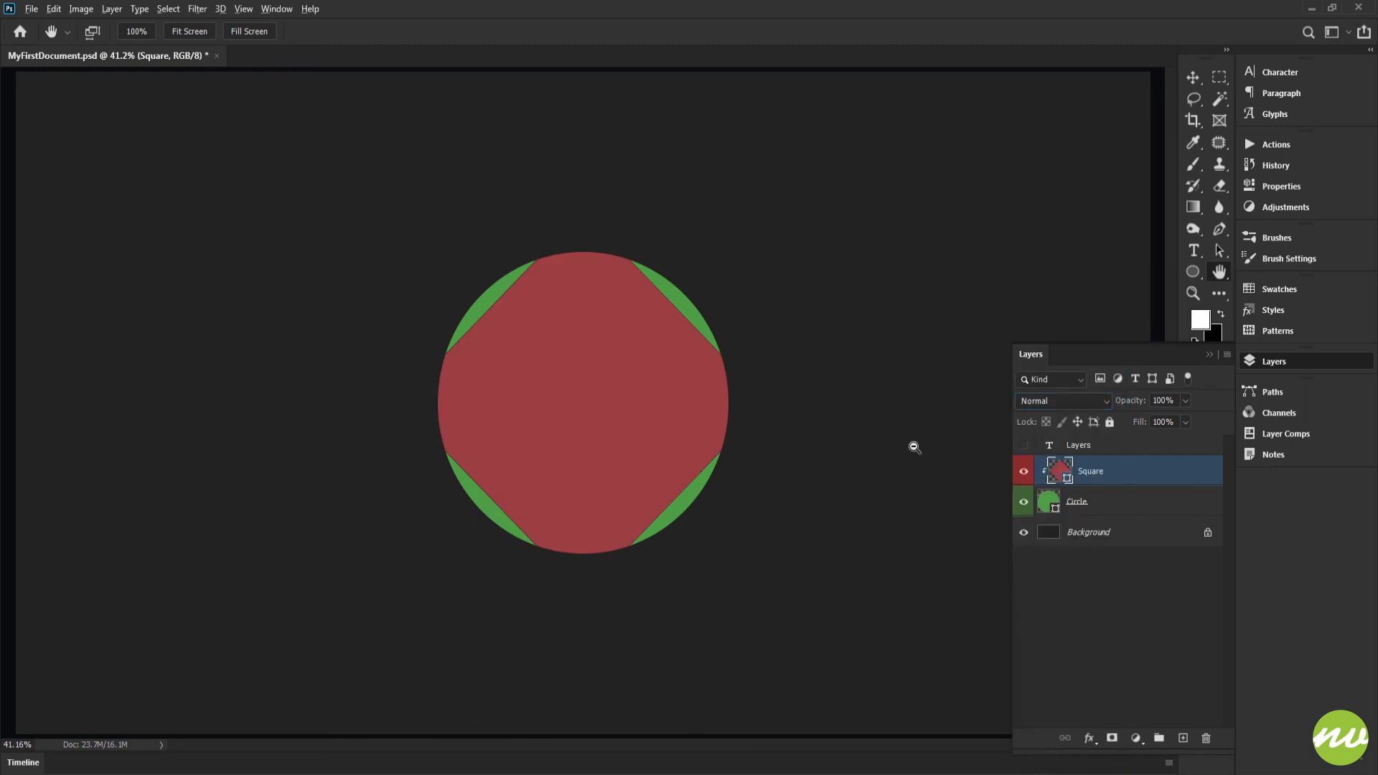
key("ctrl+minus")
key("ctrl+minus")
key("ctrl+0")
key("ctrl+1")
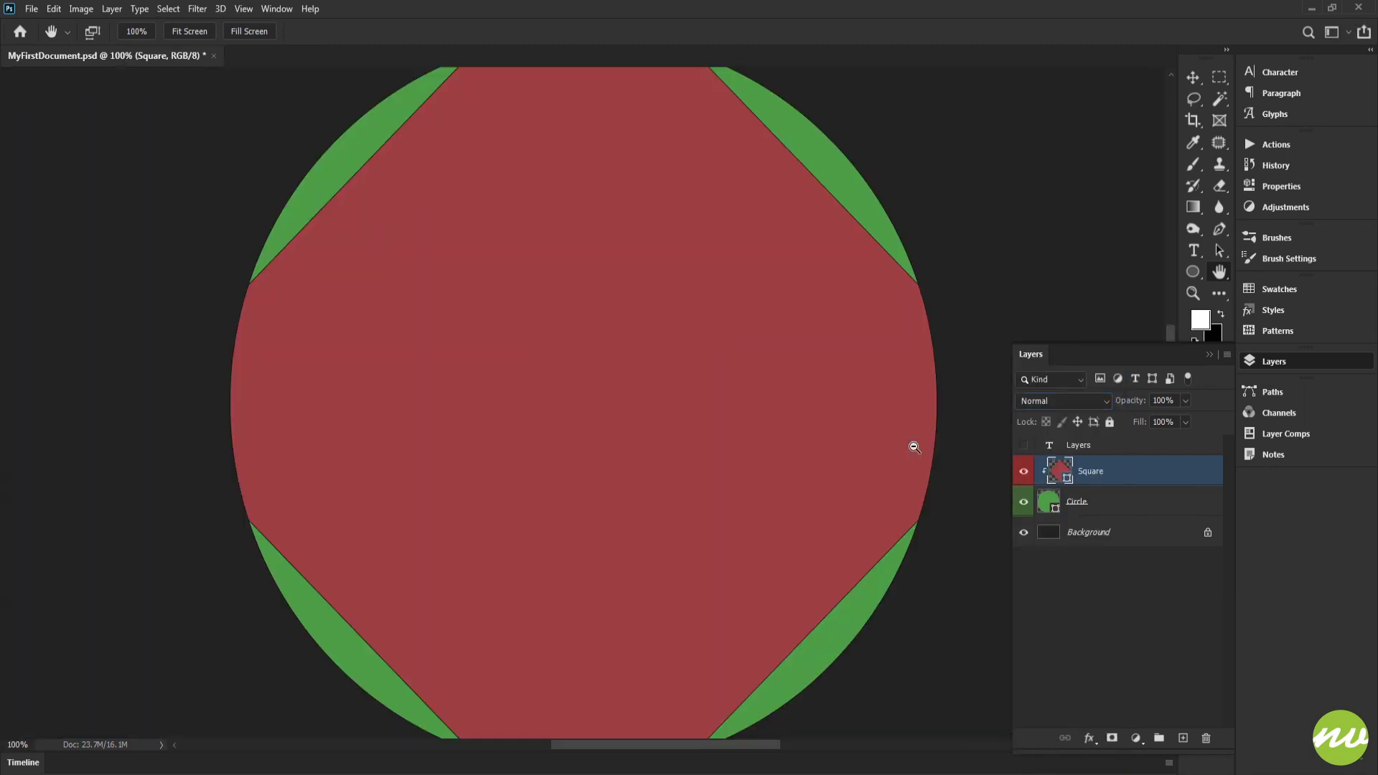
key("ctrl+0")
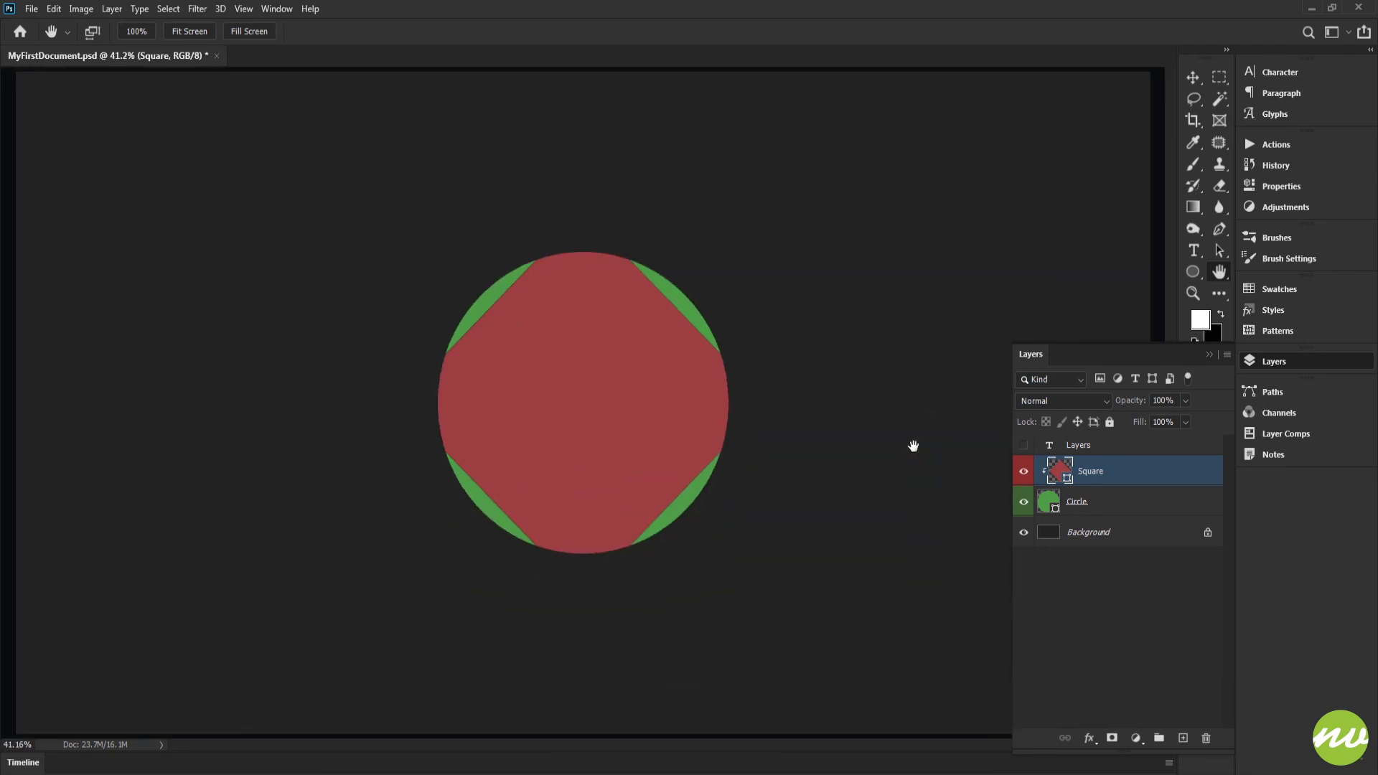
Add a new empty layer above the Square layer and delete it again.
left_click(1184, 739)
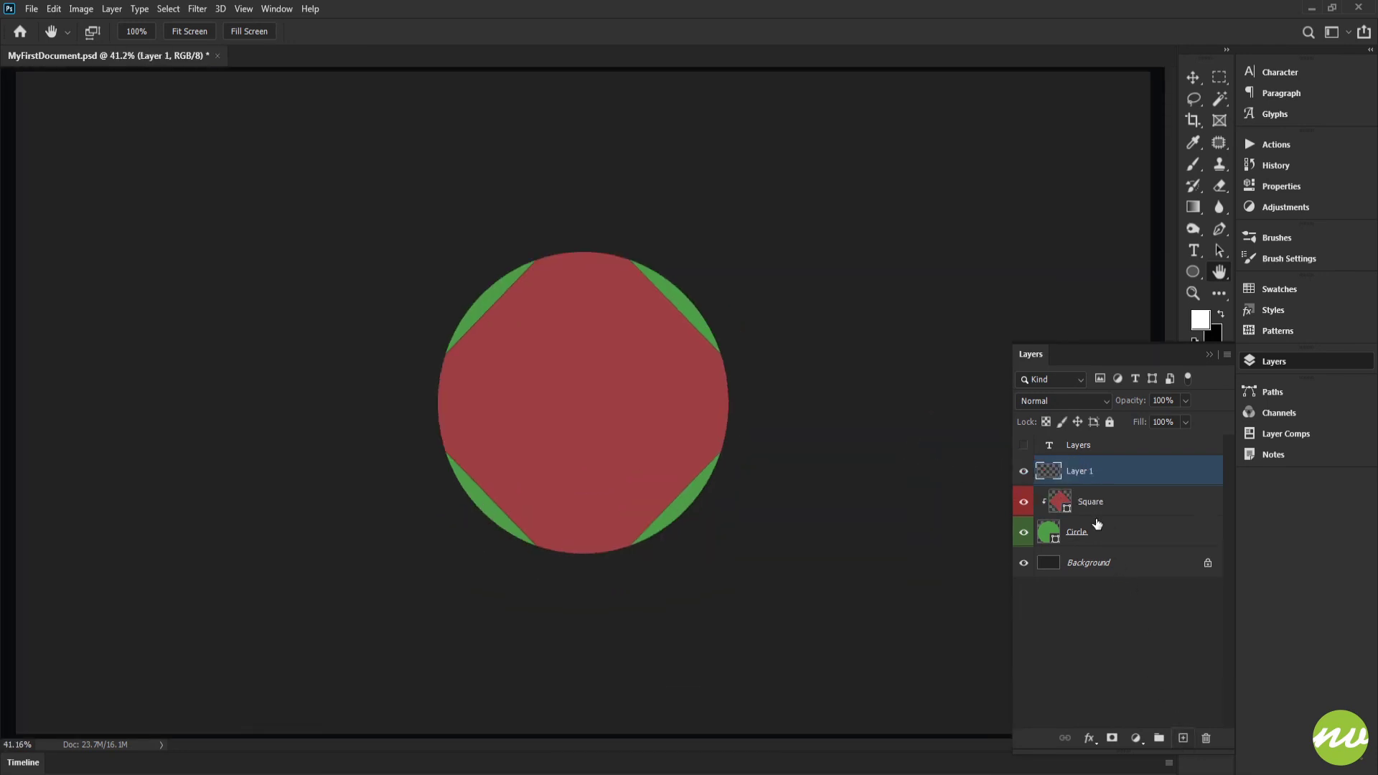
left_click(1058, 486, "alt")
left_click_drag(1063, 482, 1206, 739)
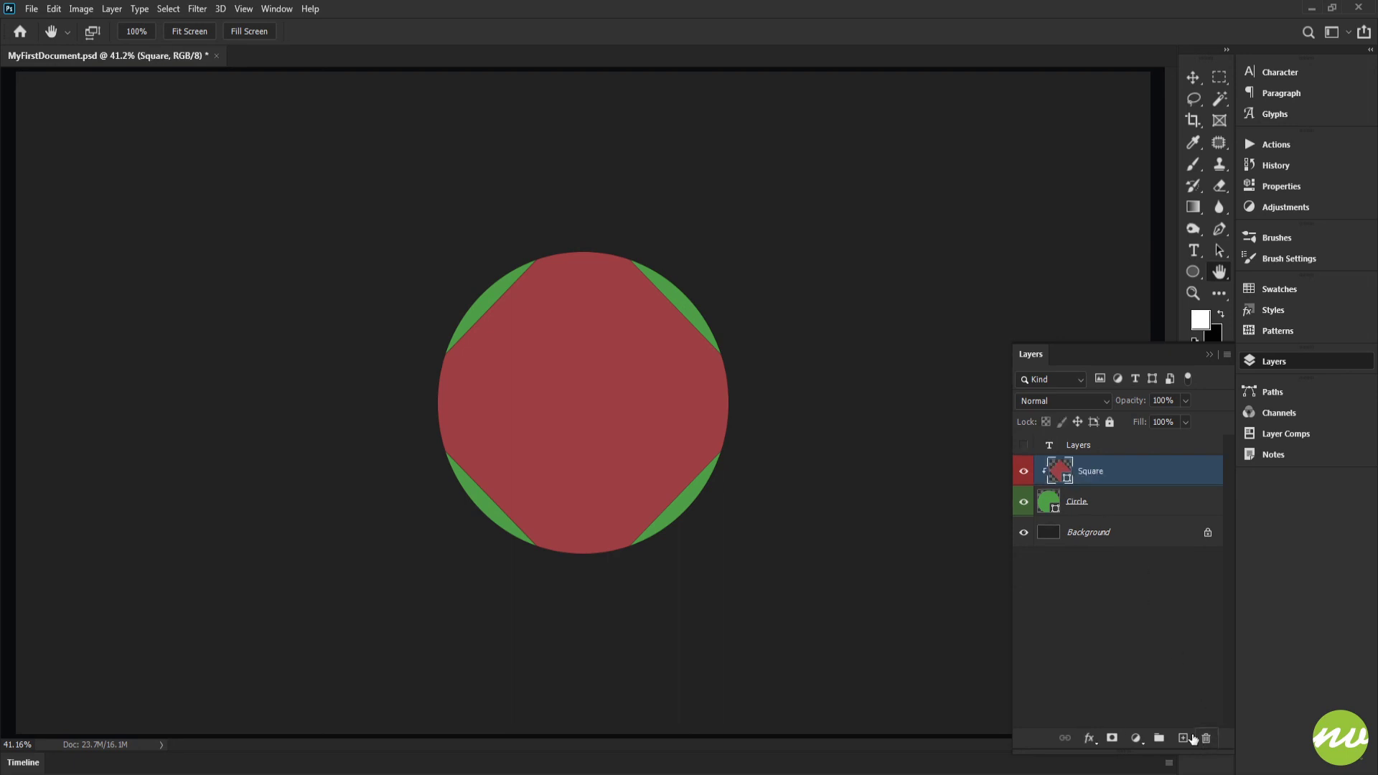
Add a Pattern fill layer with the water pattern at 100% scale above the Square layer and clip it to the Circle.
left_click(1135, 740)
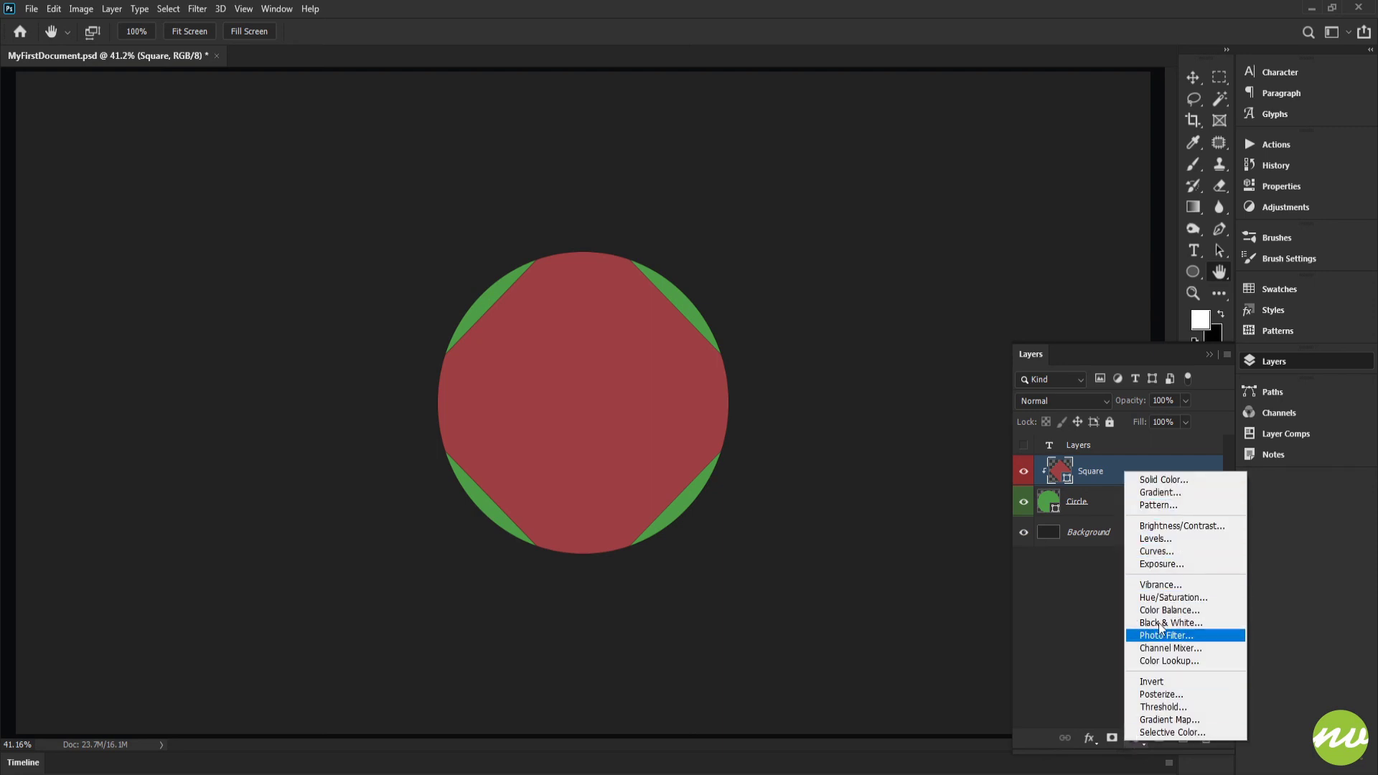
left_click(1157, 507)
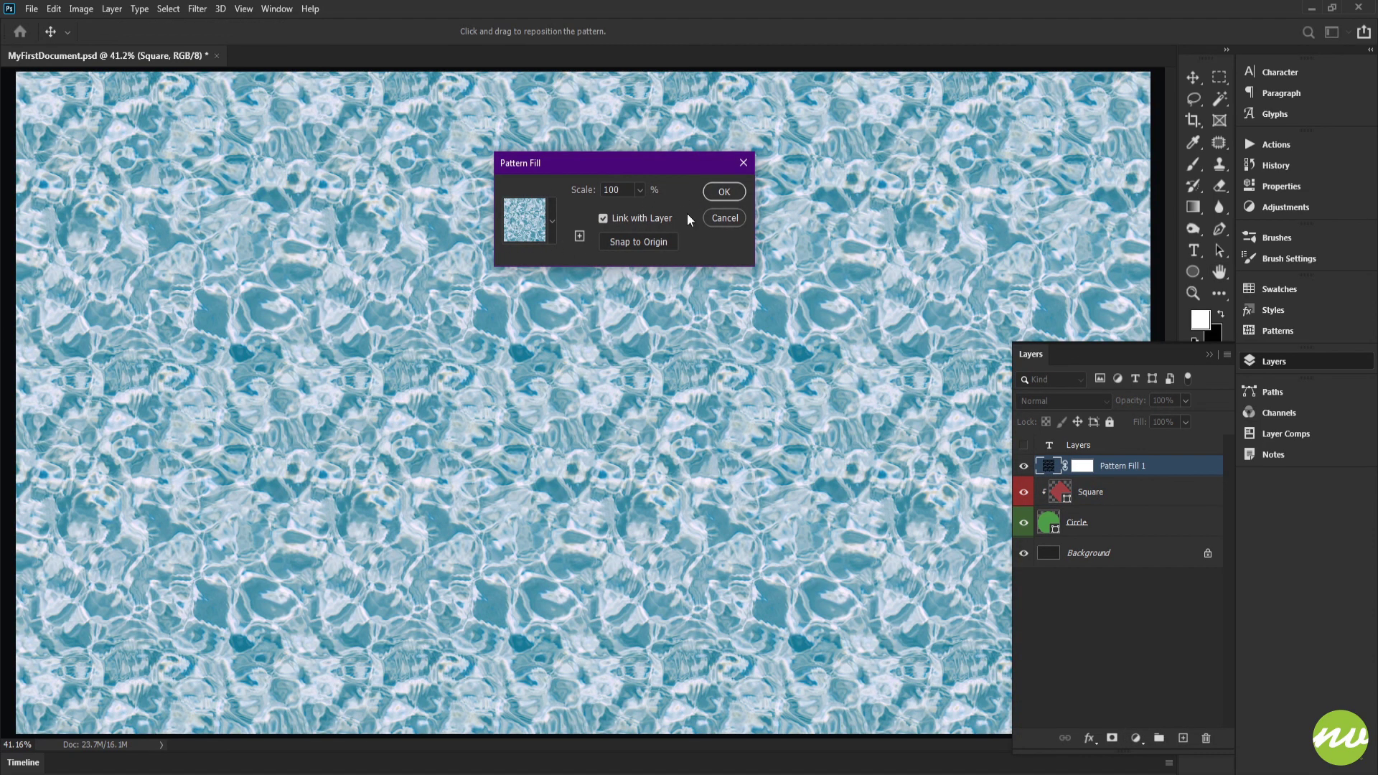
left_click(718, 190)
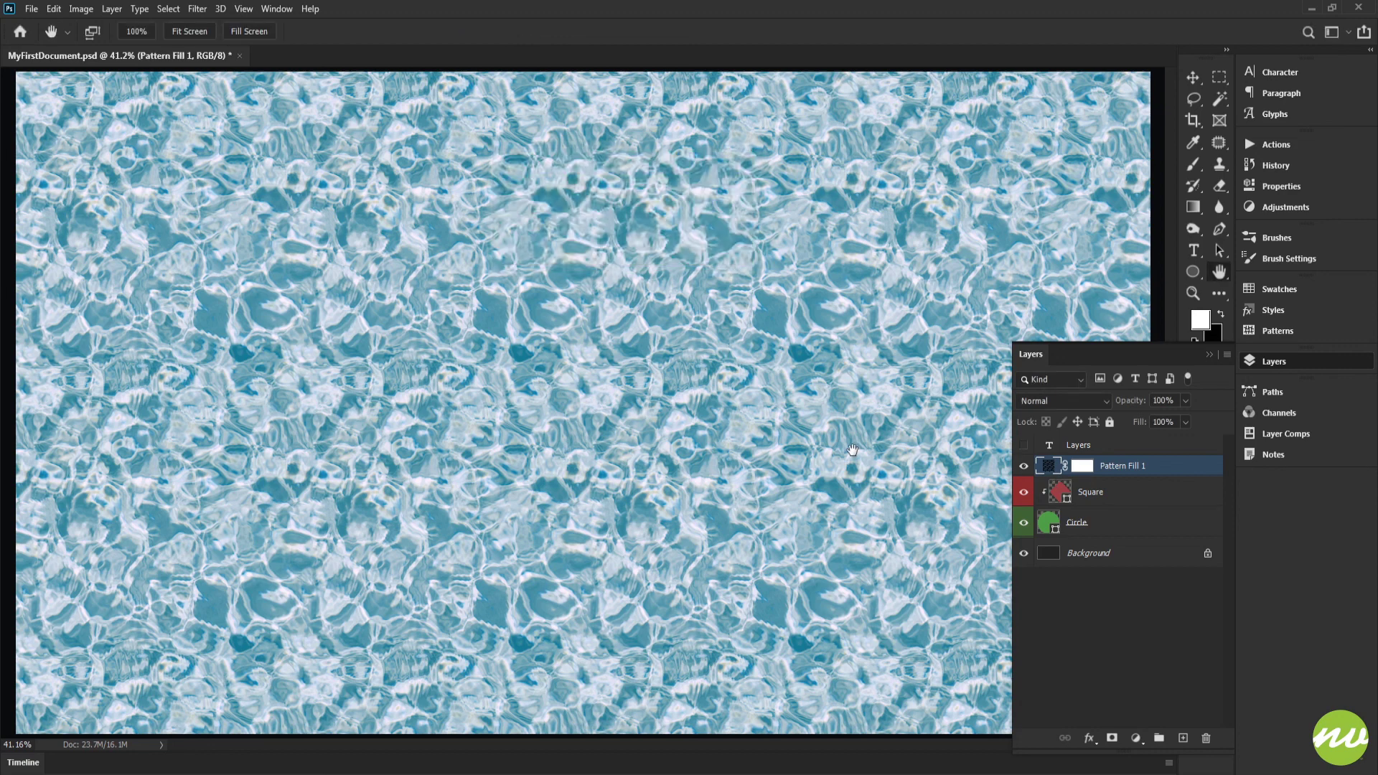
key("ctrl+alt+g")
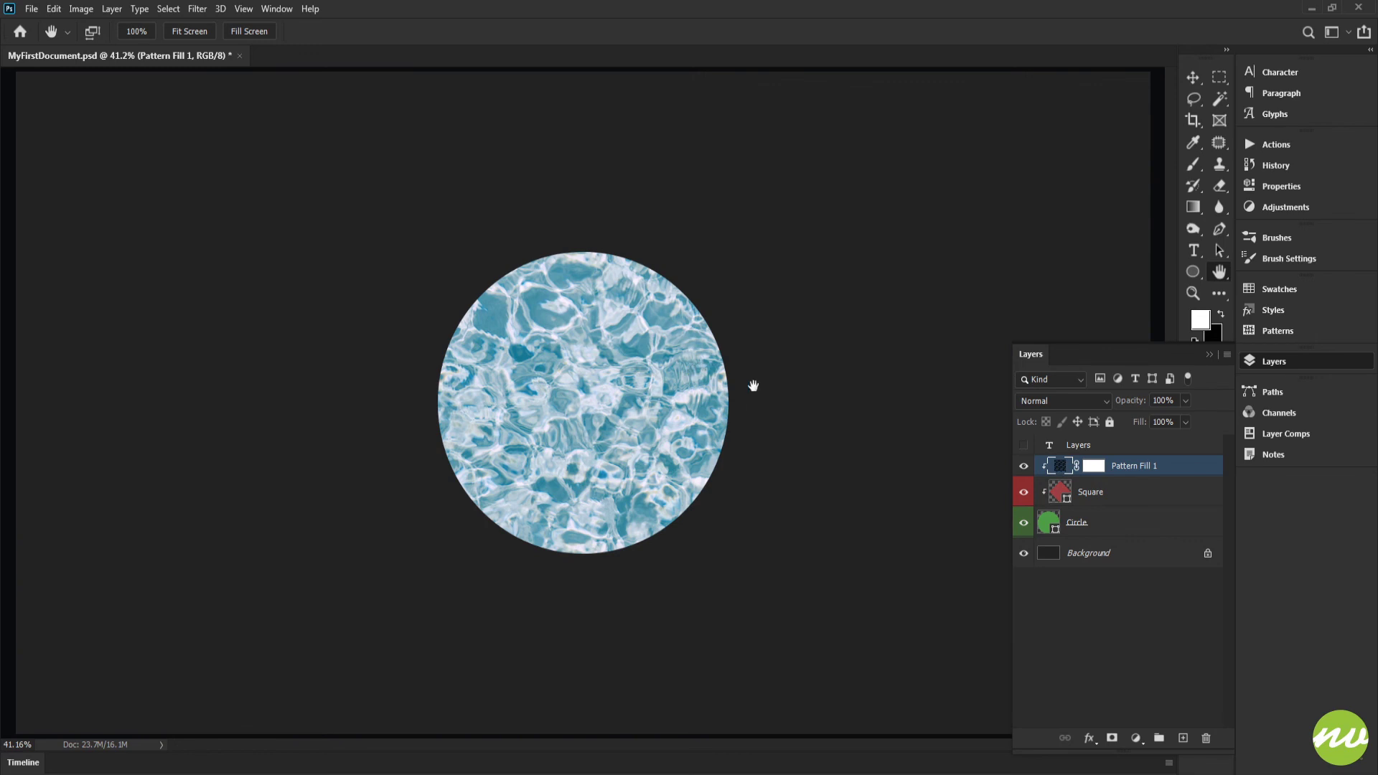
Show the Layers text layer, try moving it into the clipped stack, undo the move, and hide the layer.
left_click(1053, 450)
key("ctrl+comma")
left_click_drag(1059, 452, 1047, 478)
key("ctrl+z")
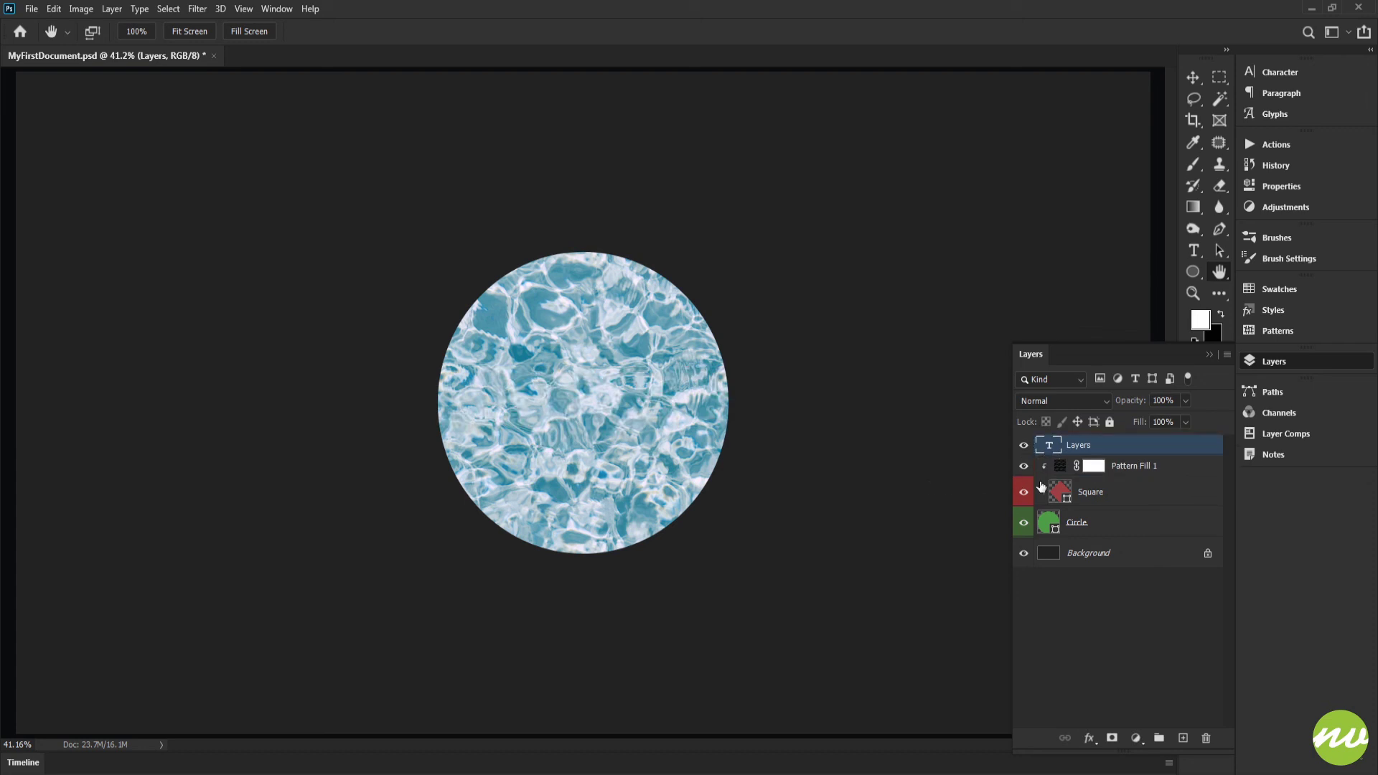
left_click(1063, 467)
left_click(1024, 445)
Try blend modes such as Vivid Light and Color Burn on the pattern fill layer, and return it to Normal.
left_click(1038, 400)
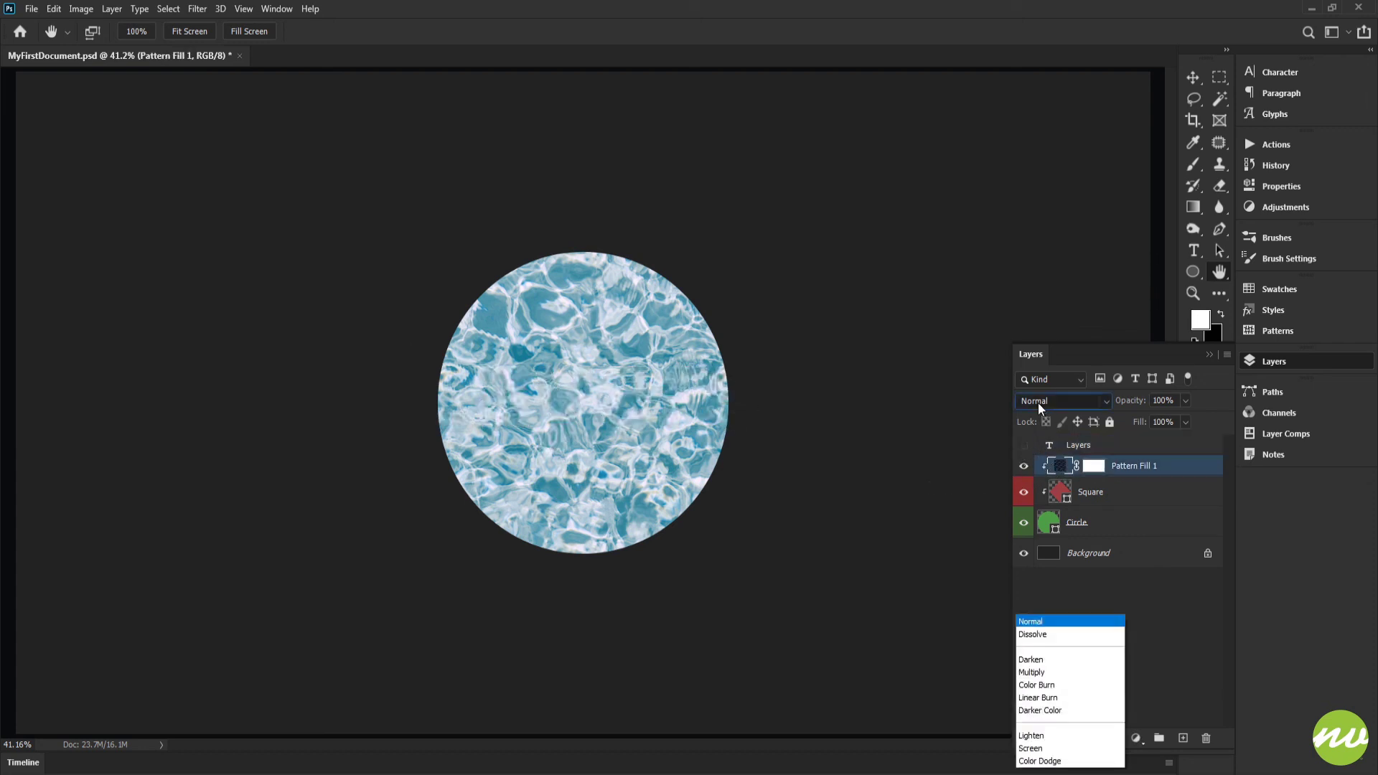
left_click(1036, 583)
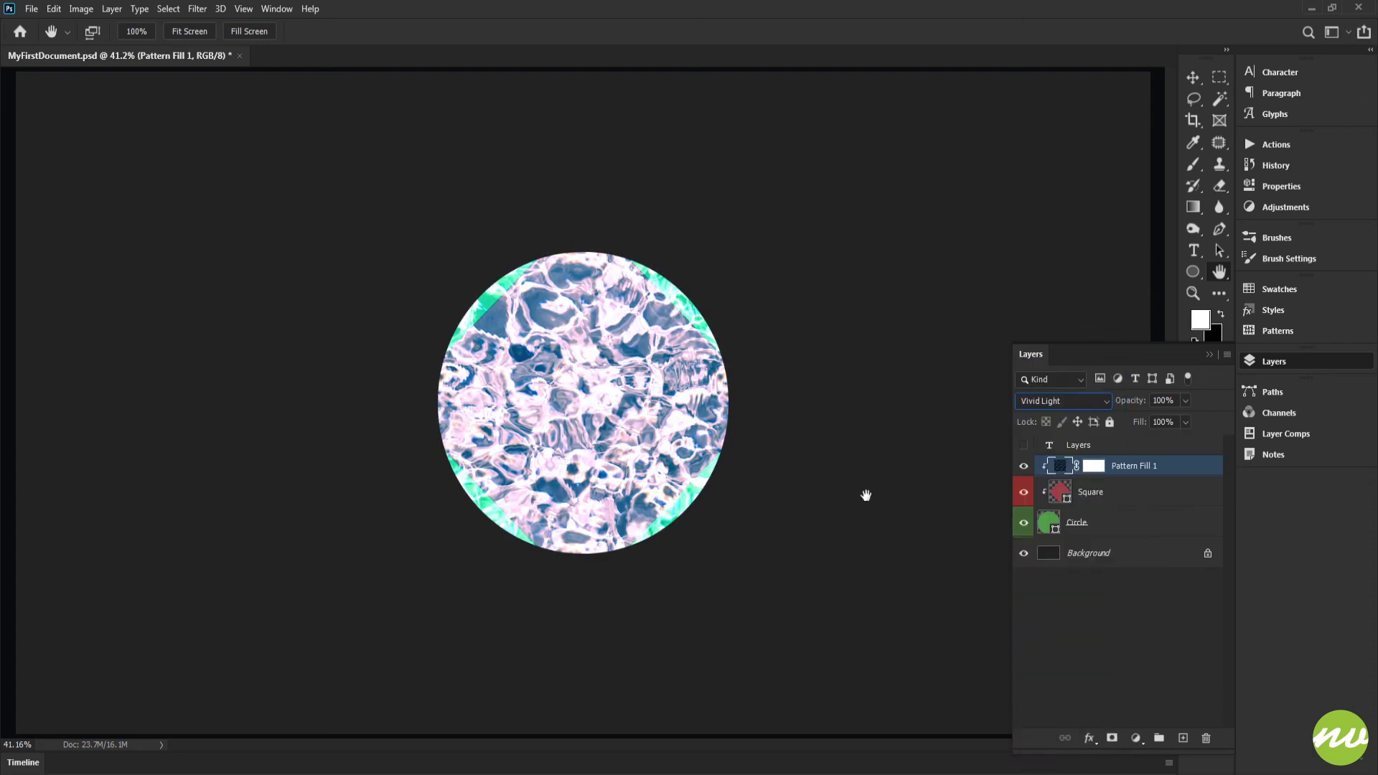
key("Up")
key("Up")
key("Up")
key("Up")
key("Up")
key("Up")
key("Up")
key("Up")
key("Up")
key("Up")
key("Up")
key("Up")
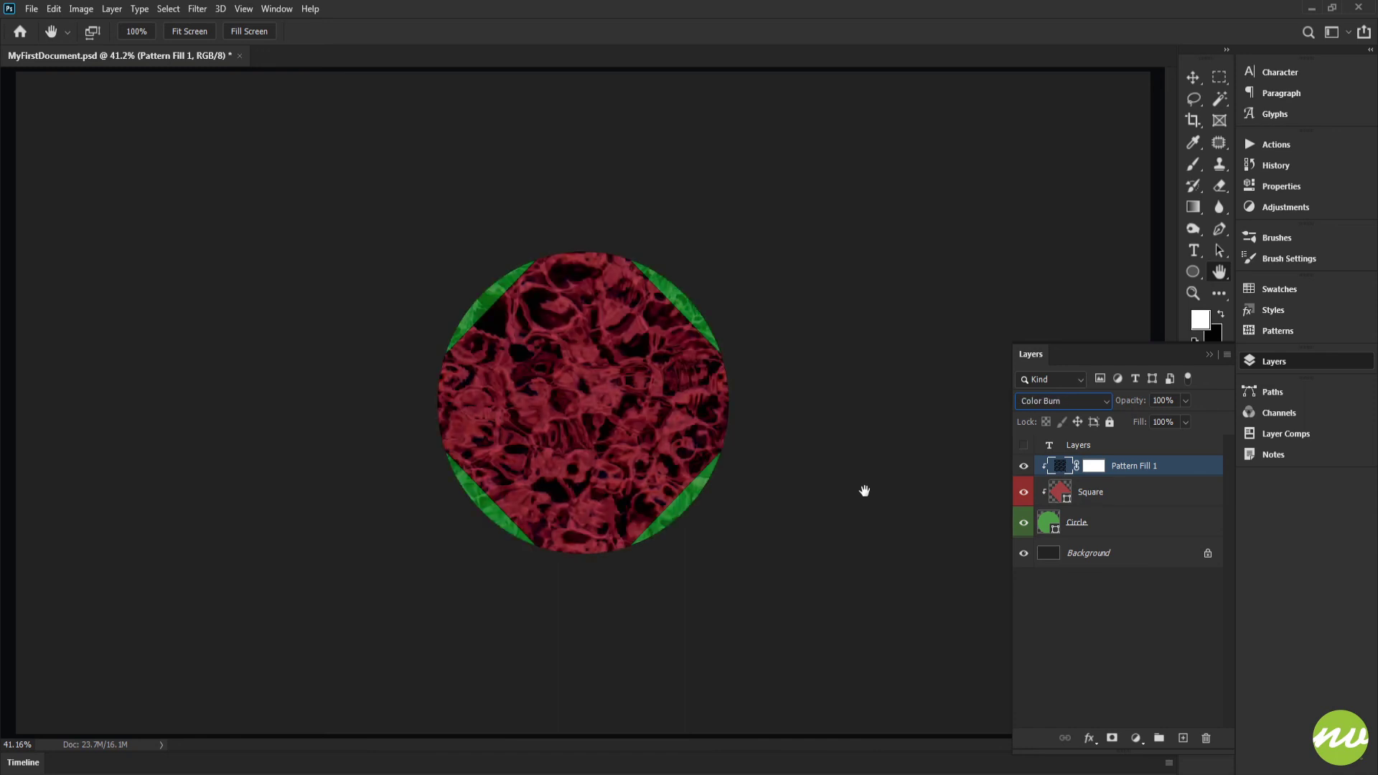
key("Up")
key("Up")
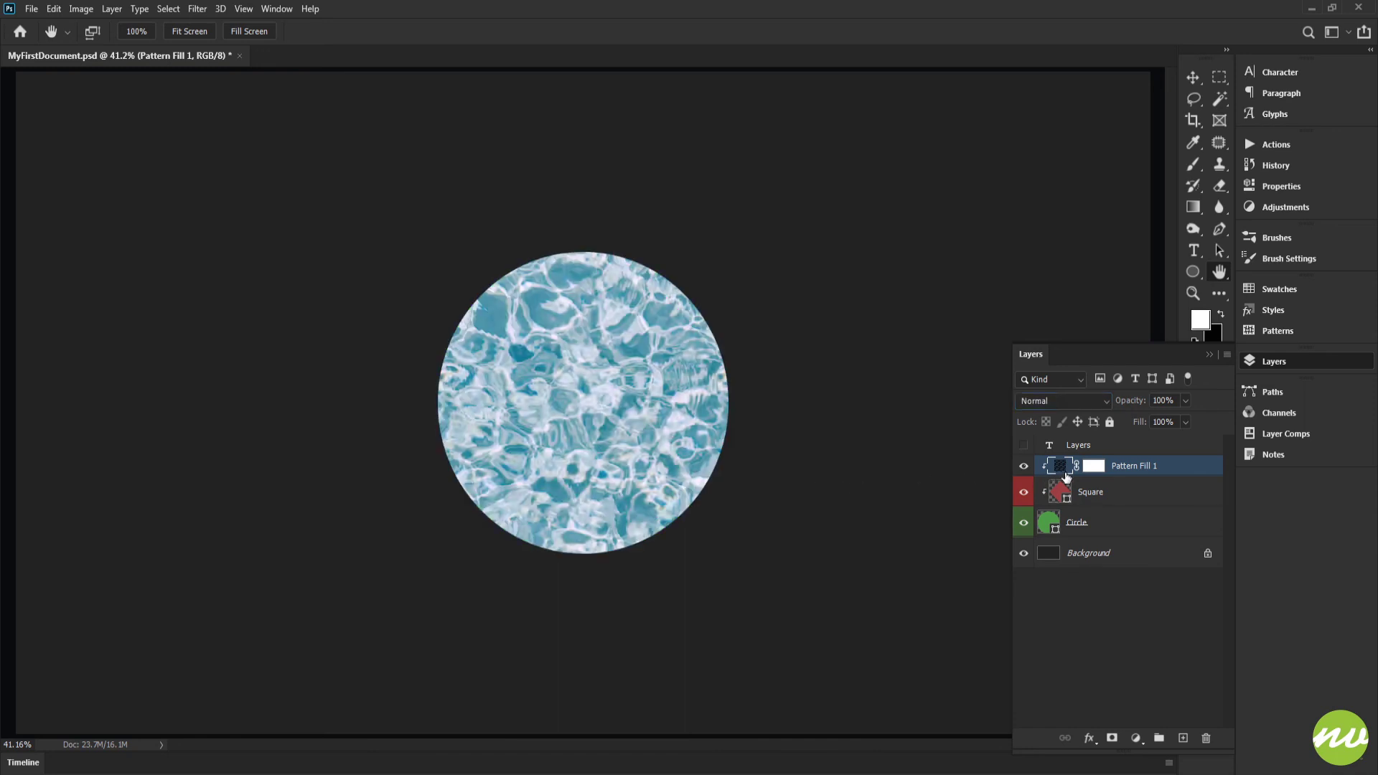
Move the pattern fill layer below the Square layer and cycle through its blend modes, including Linear Light, back to Normal.
left_click_drag(1066, 476, 1061, 501)
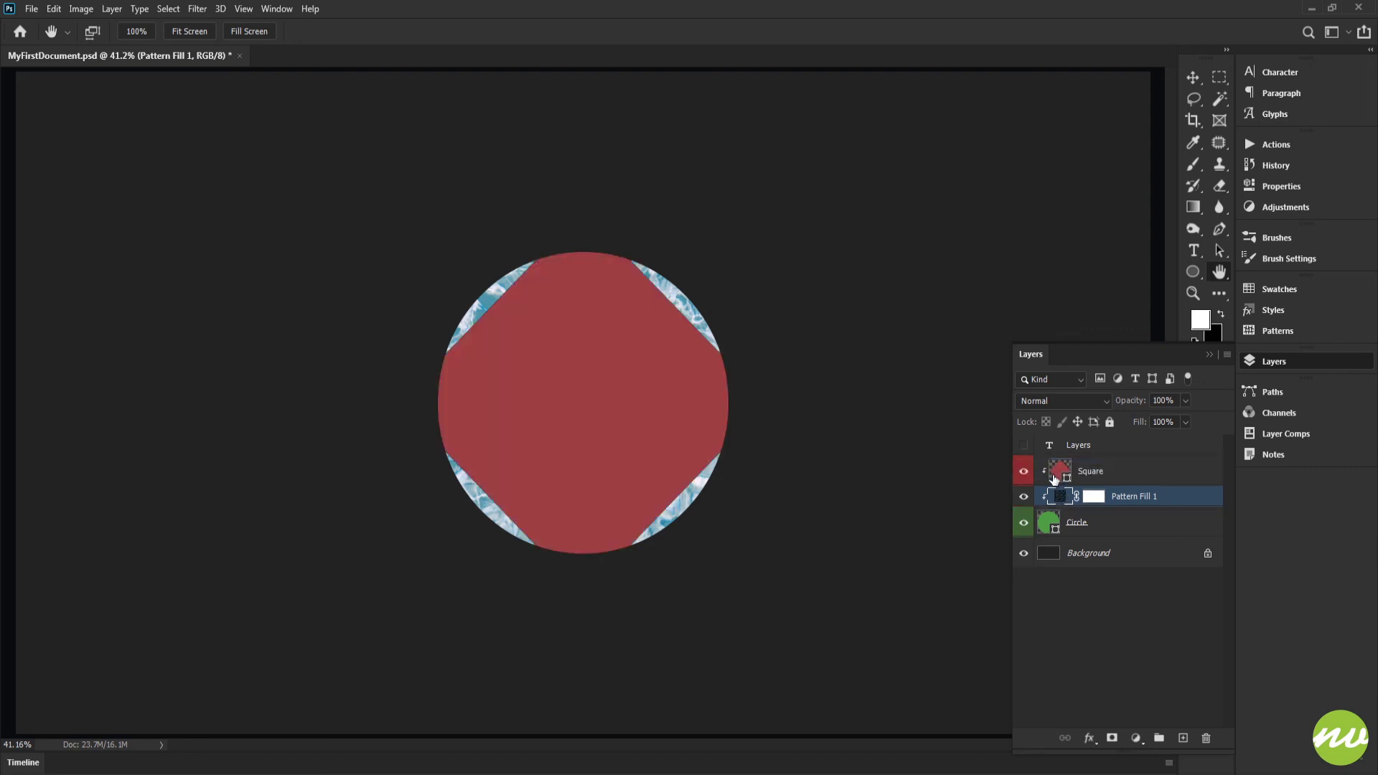
left_click(1050, 406)
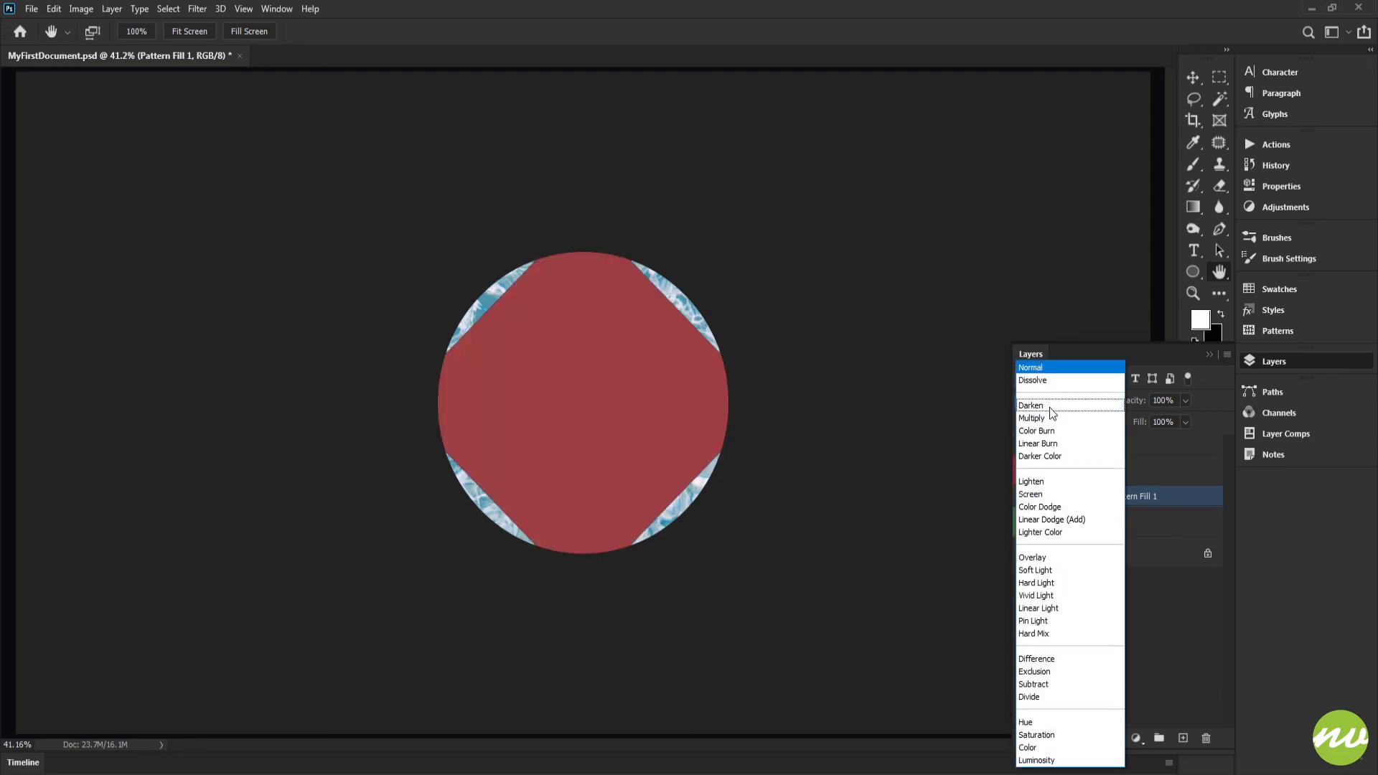
left_click(1043, 691)
key("Up")
key("Up")
key("Up")
key("Up")
key("Up")
key("Up")
key("Up")
key("Up")
key("Up")
key("Up")
key("Up")
key("Up")
key("Up")
key("Up")
key("Up")
key("Up")
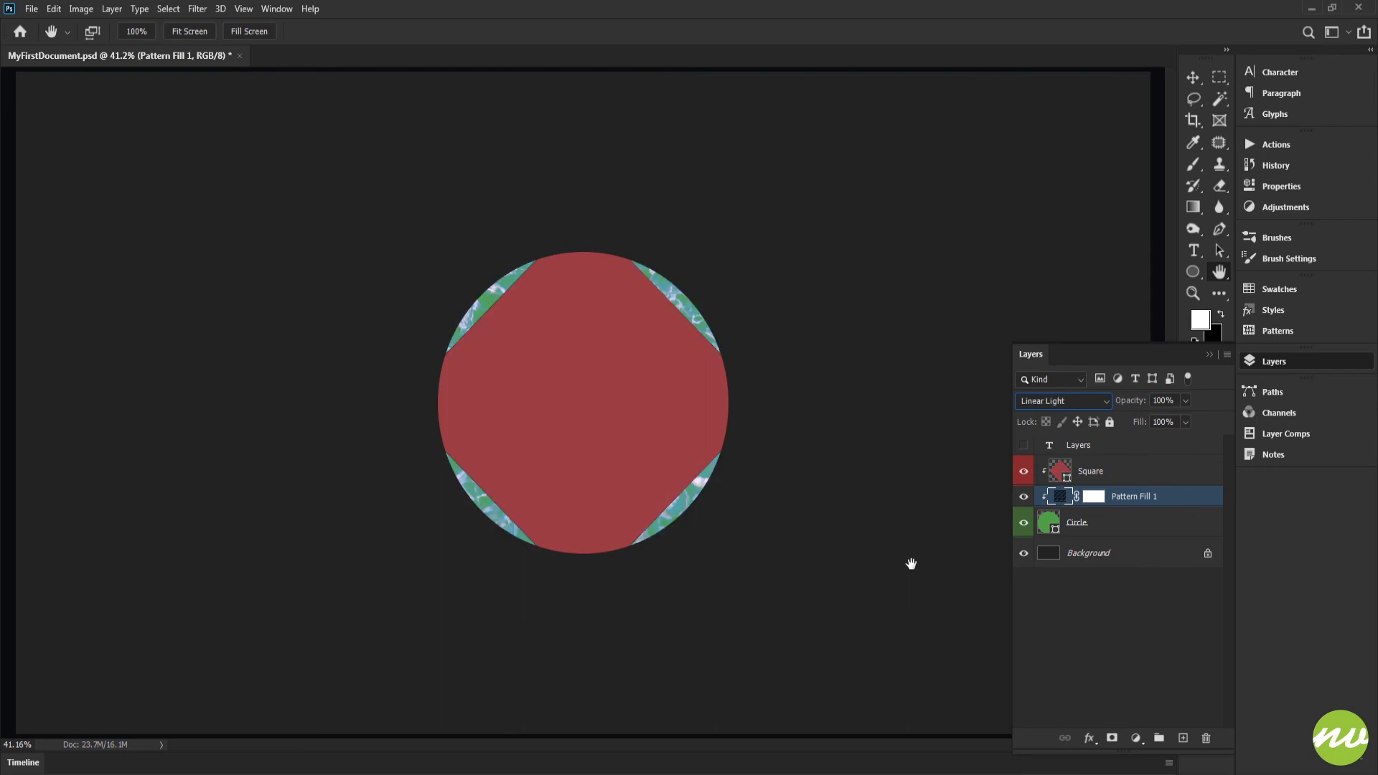
key("Up")
key("Up")
key("Up")
key("Up")
key("Up")
key("Up")
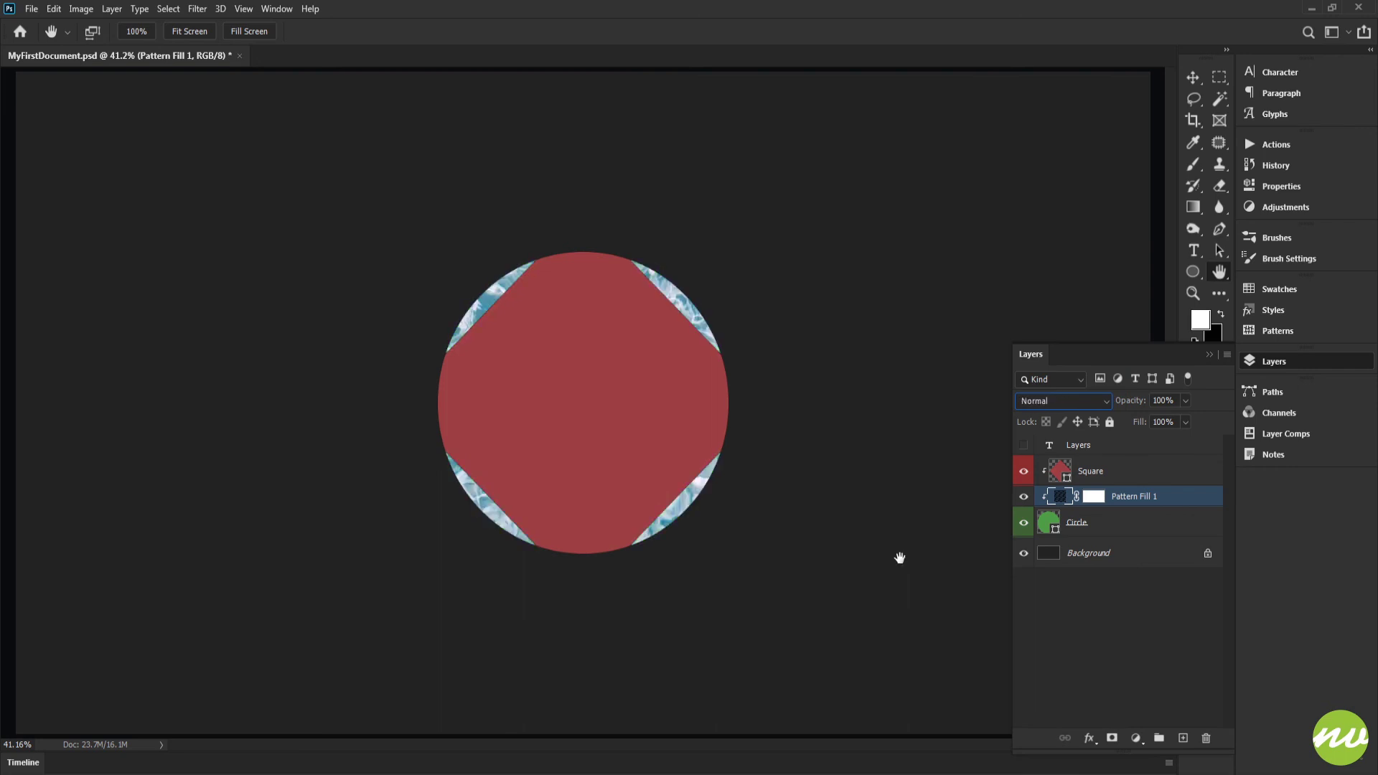
Delete the pattern fill layer, undo the extra deletion, and select and show the Layers text layer.
key("Delete")
key("Delete")
key("ctrl+z")
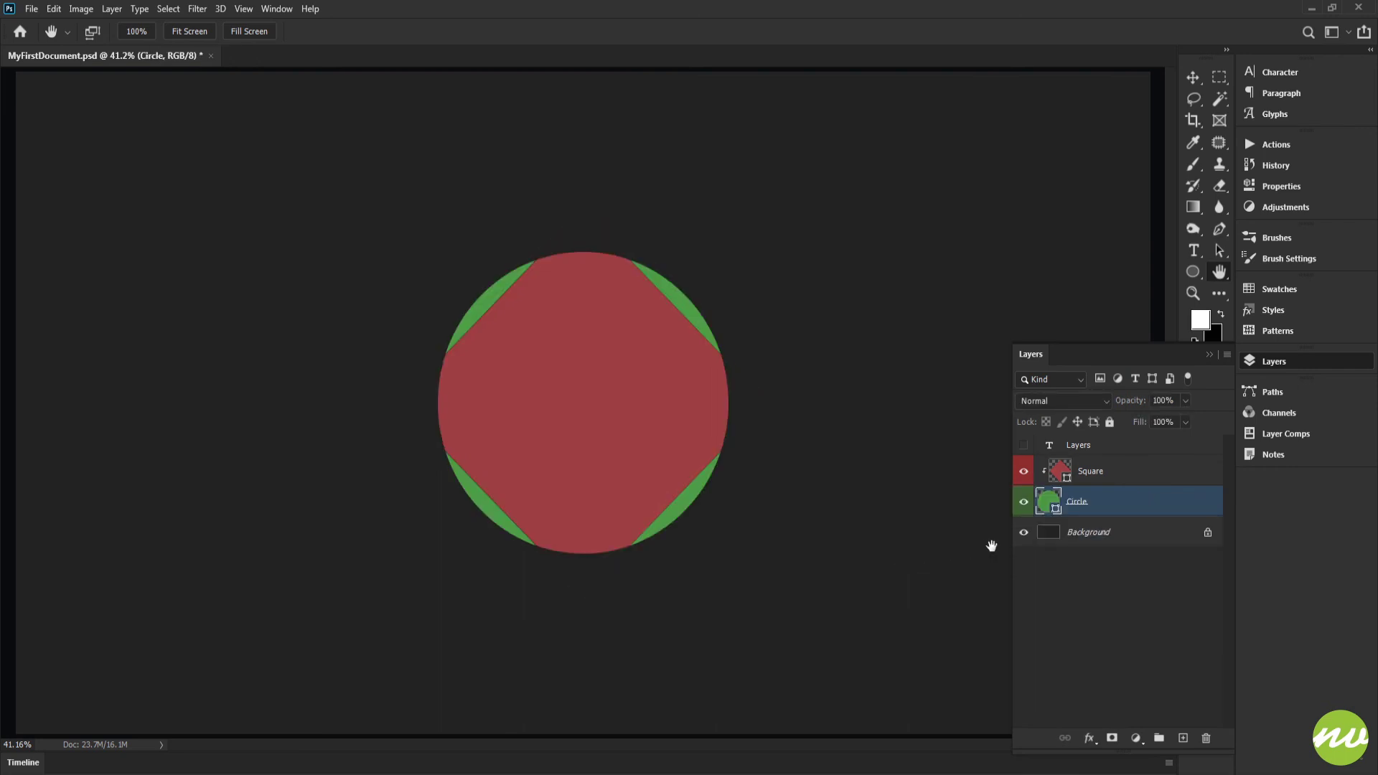
left_click(1081, 447)
left_click(1023, 446)
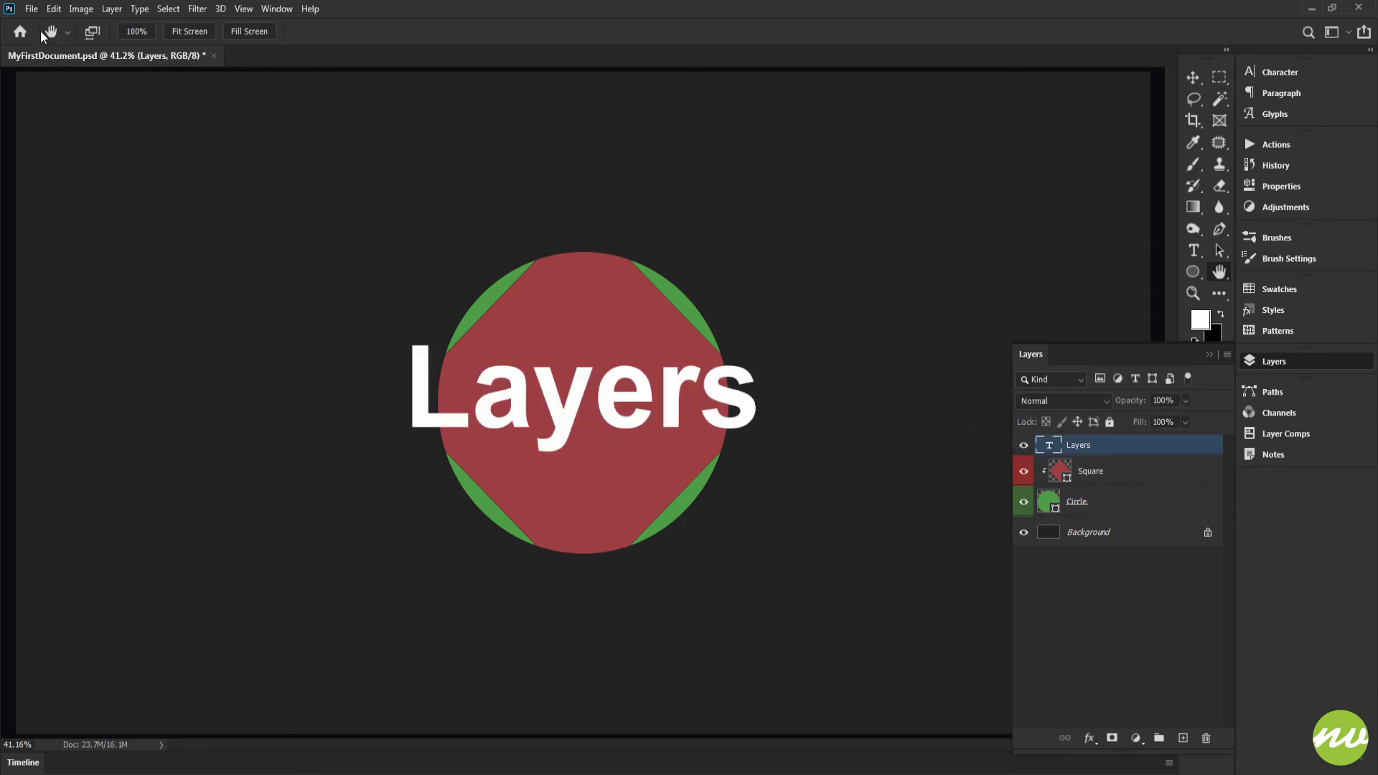
Save a copy of the document on the computer as MyFirstLayer.psd with Maximize Compatibility enabled.
left_click(31, 8)
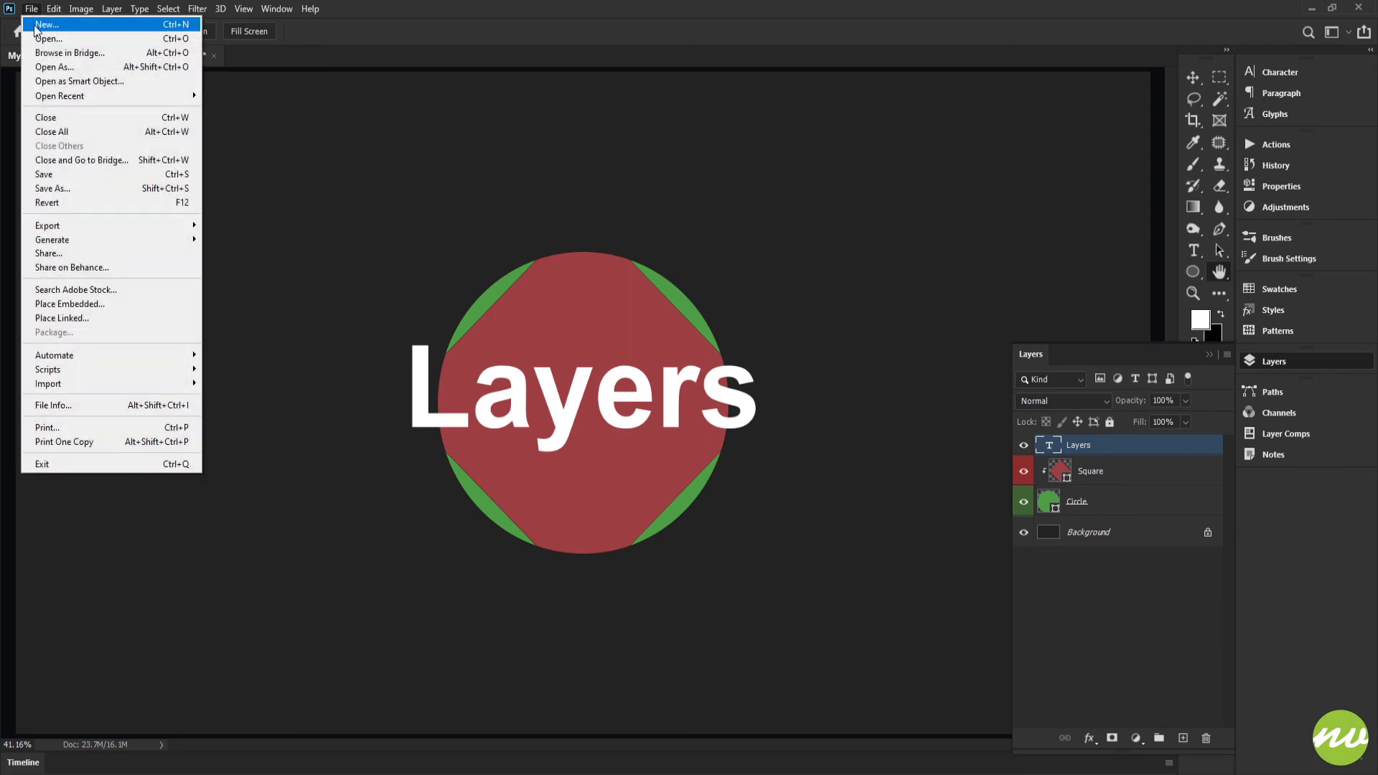
left_click(149, 188)
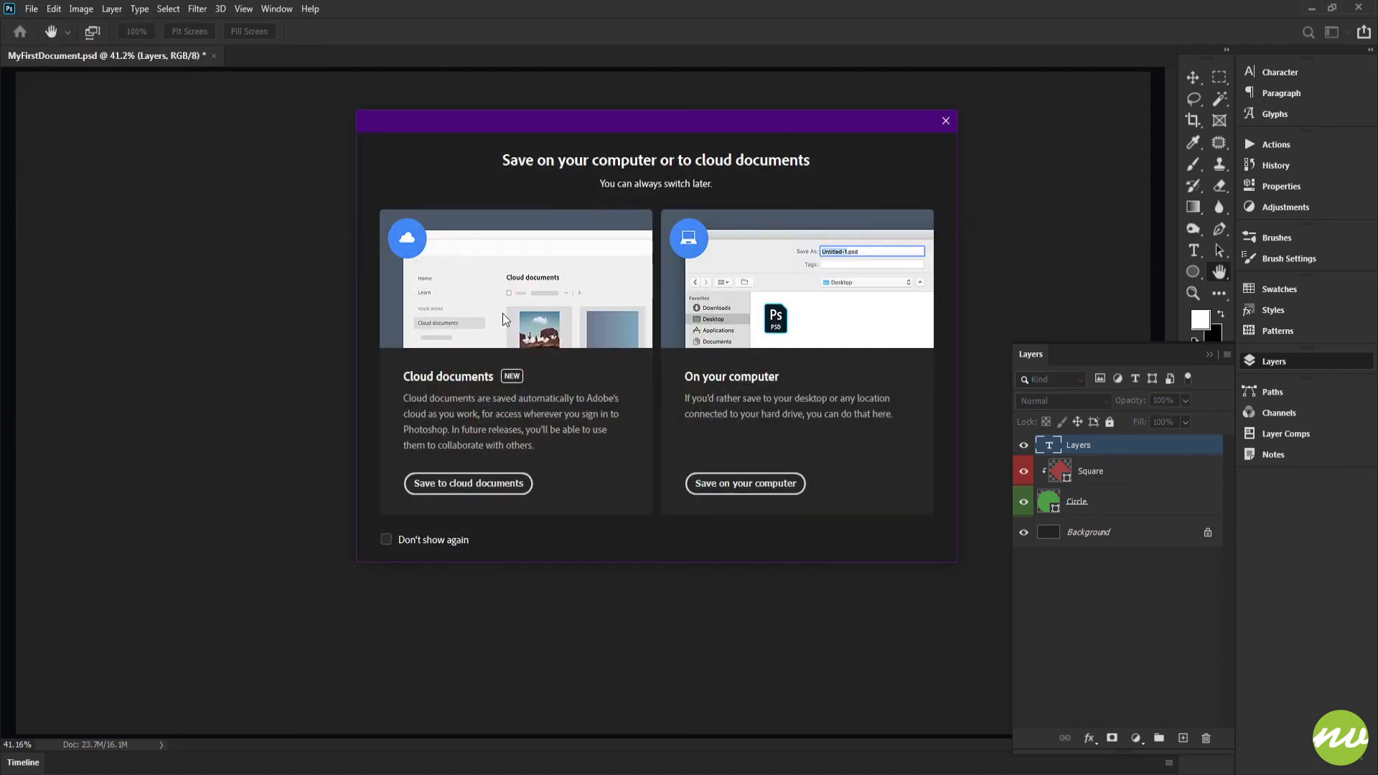
left_click(716, 484)
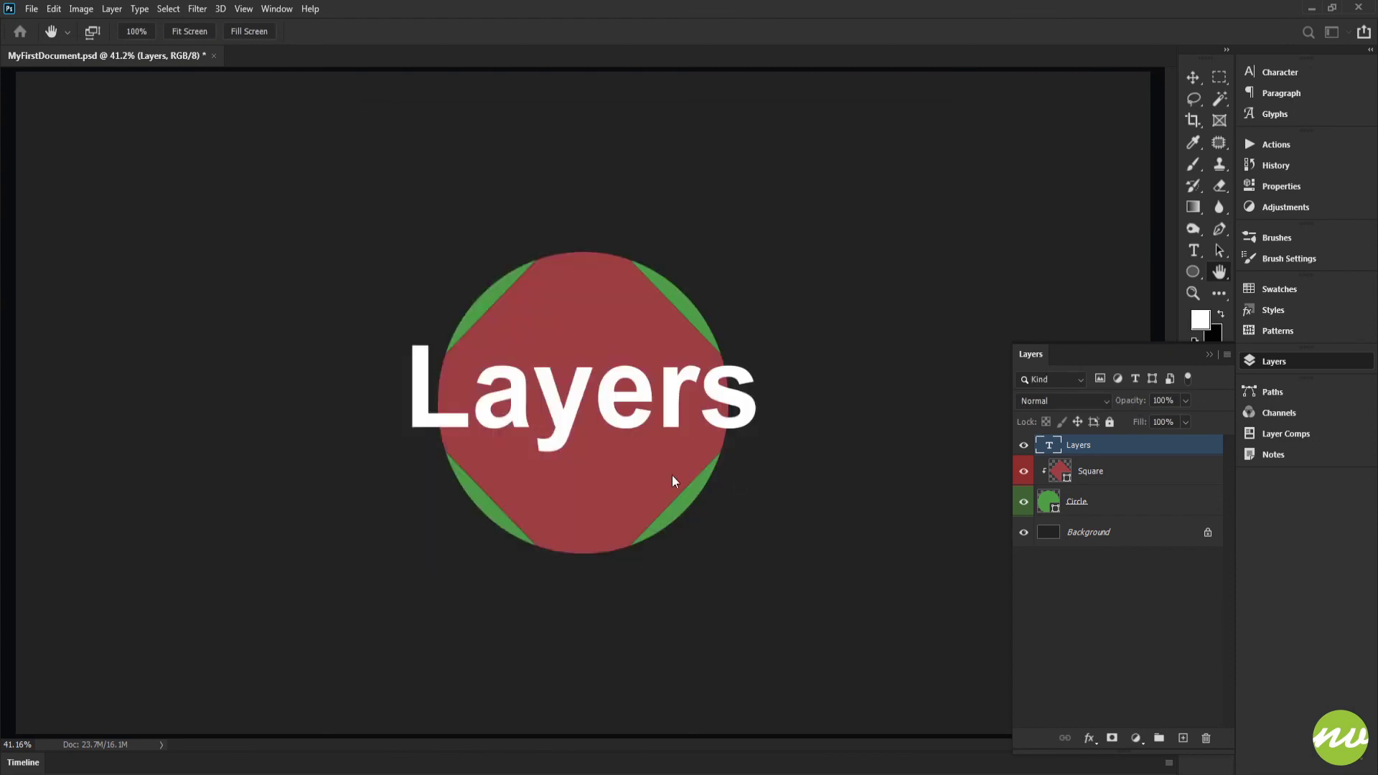
left_click(167, 493)
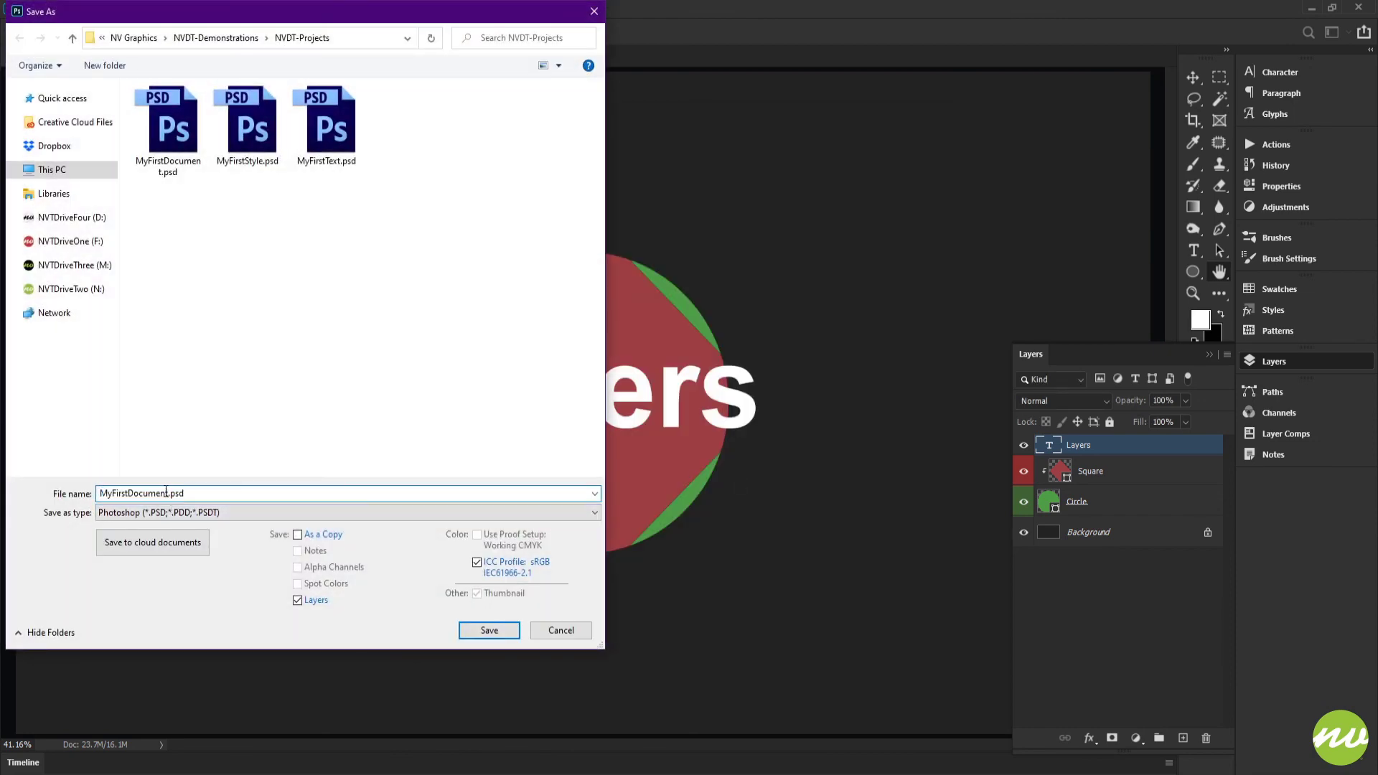
left_click_drag(168, 493, 129, 493)
type("Layer")
left_click(484, 632)
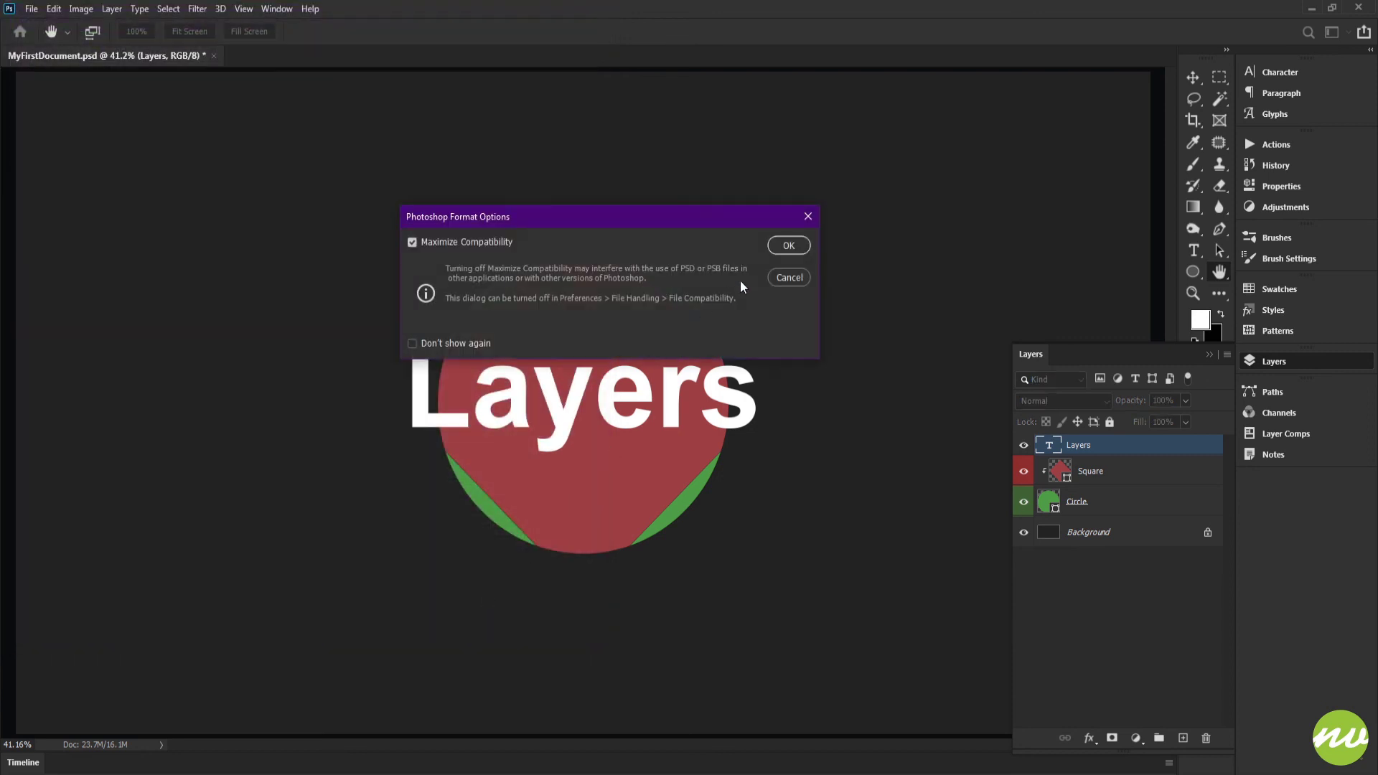
left_click(790, 246)
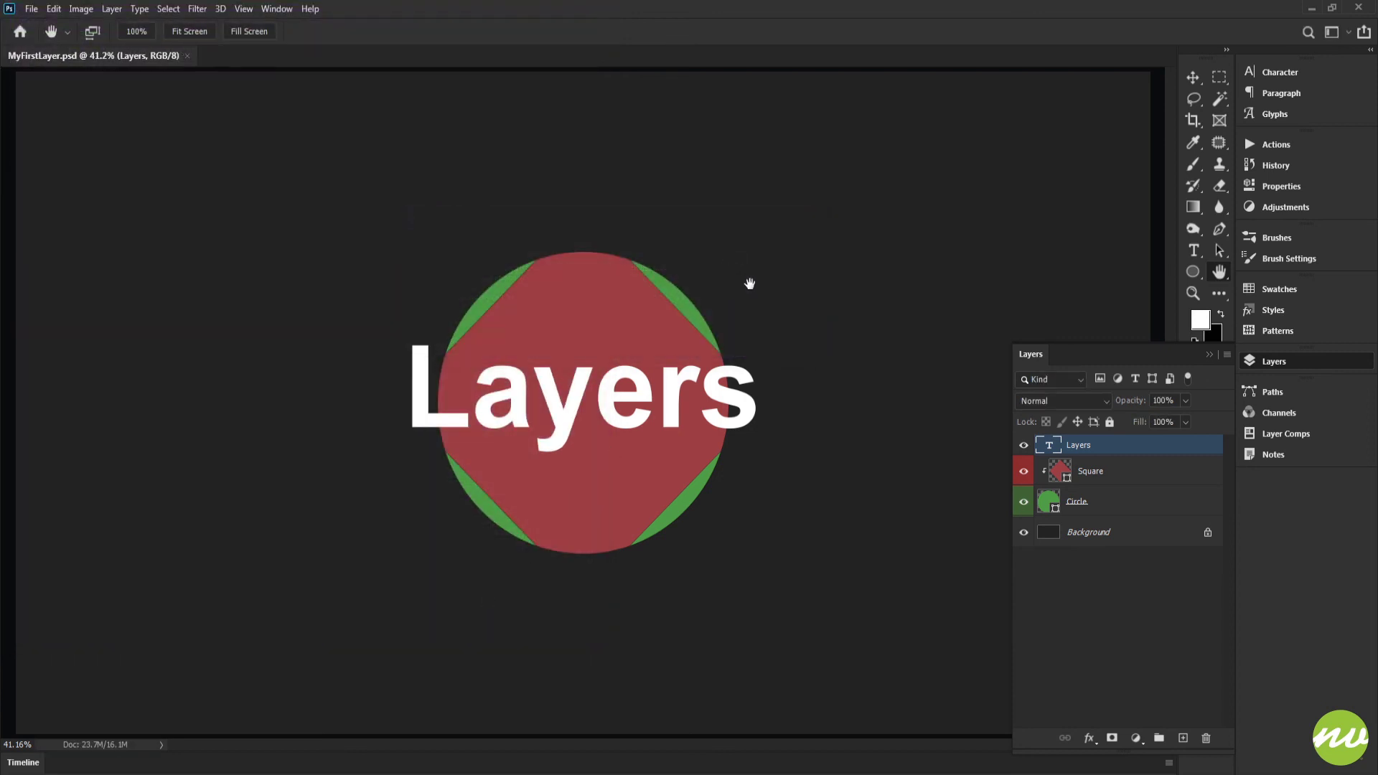